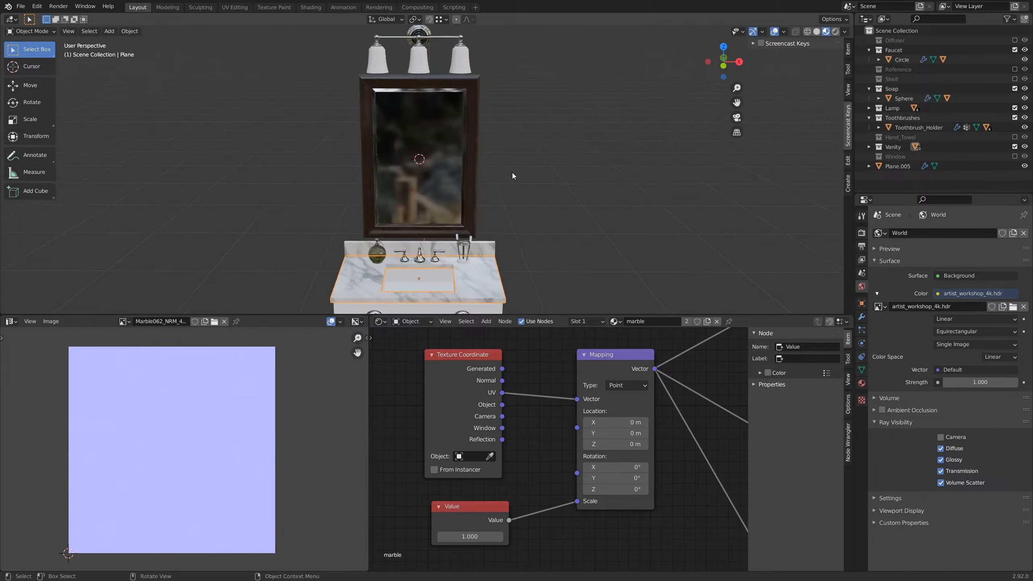
Step: Select the lamp shades above the mirror and create a new material for them
{"action": "middle_click_drag", "start_coordinate": [473, 218], "coordinate": [508, 83], "text": "shift"}
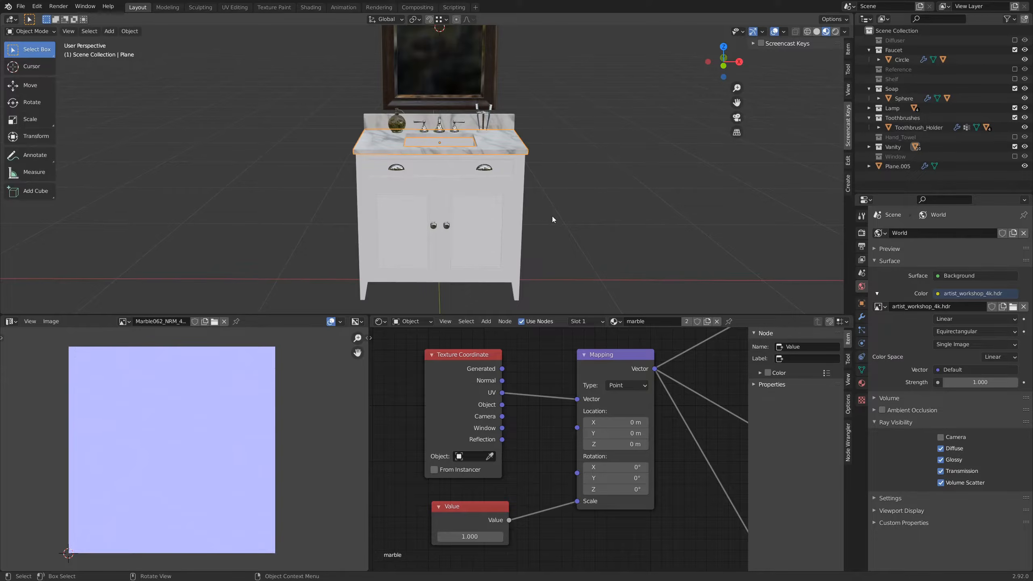
{"action": "middle_click_drag", "start_coordinate": [494, 90], "coordinate": [494, 268], "text": "shift"}
{"action": "left_click", "coordinate": [440, 147]}
{"action": "scroll", "coordinate": [441, 146], "scroll_direction": "up", "scroll_amount": 5}
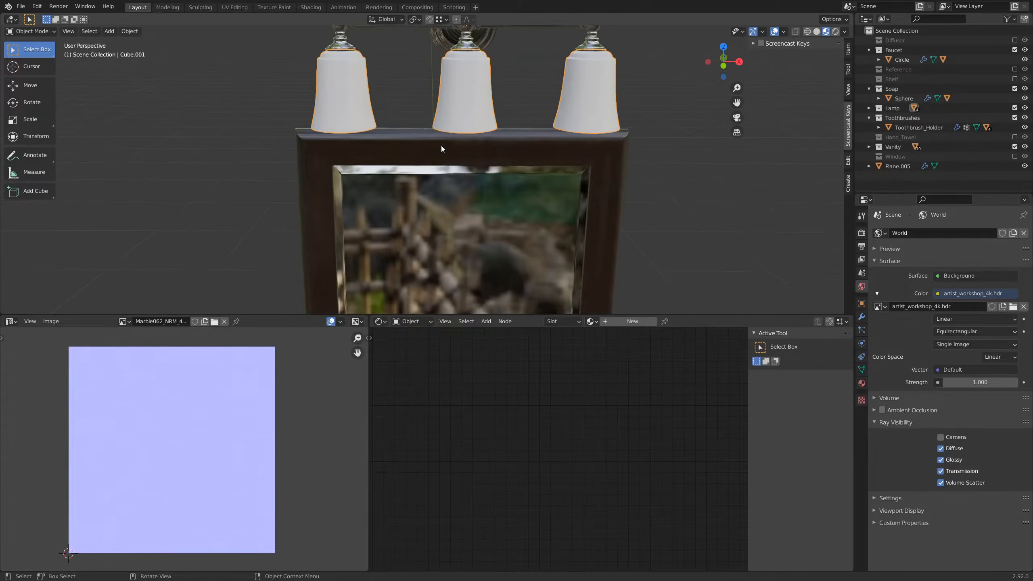
{"action": "middle_click_drag", "start_coordinate": [475, 114], "coordinate": [485, 152], "text": "shift"}
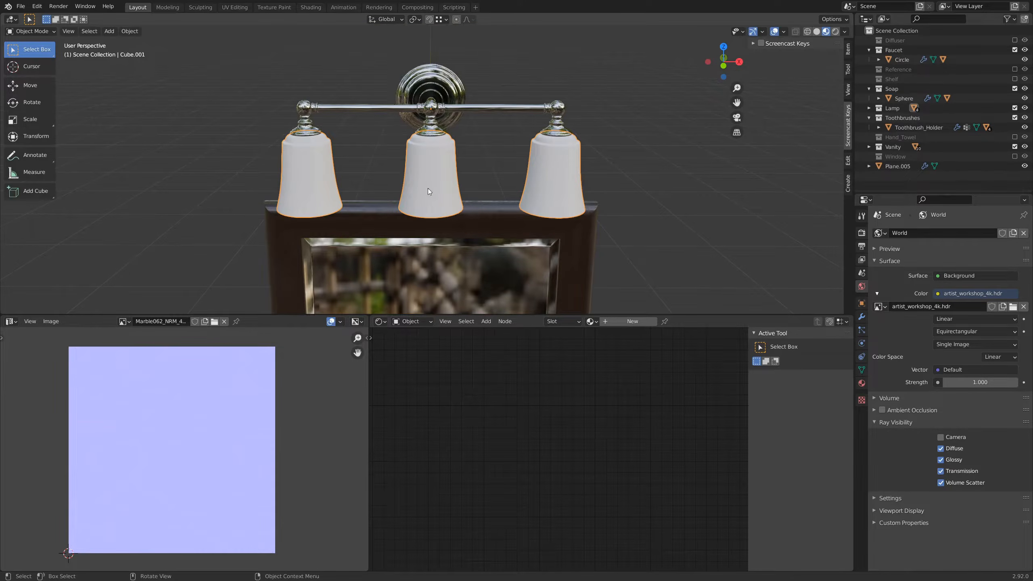
{"action": "middle_click_drag", "start_coordinate": [427, 188], "coordinate": [484, 190], "text": "shift"}
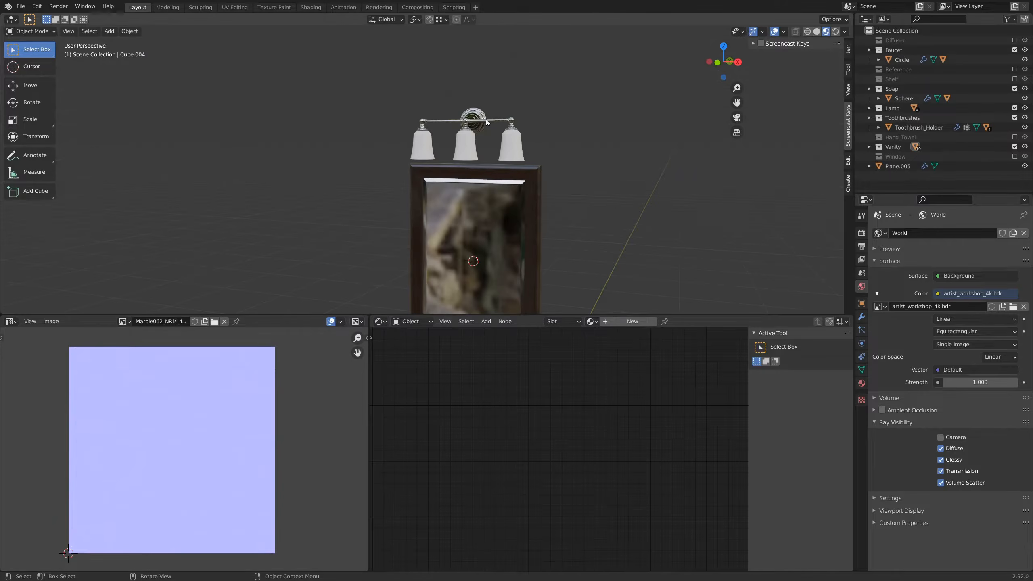
{"action": "left_click", "coordinate": [473, 146]}
{"action": "scroll", "coordinate": [473, 159], "scroll_direction": "up", "scroll_amount": 4}
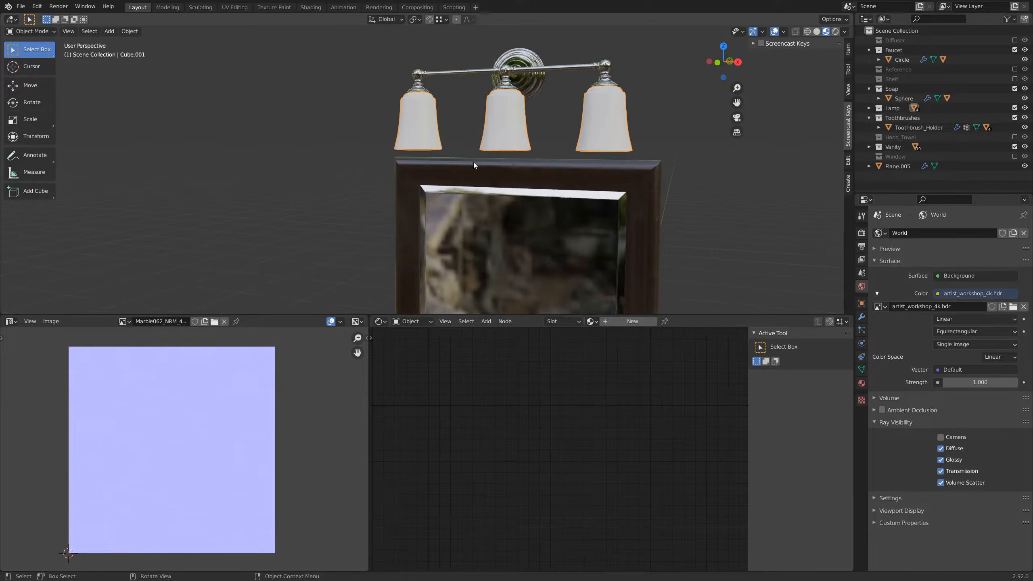
{"action": "left_click", "coordinate": [634, 321]}
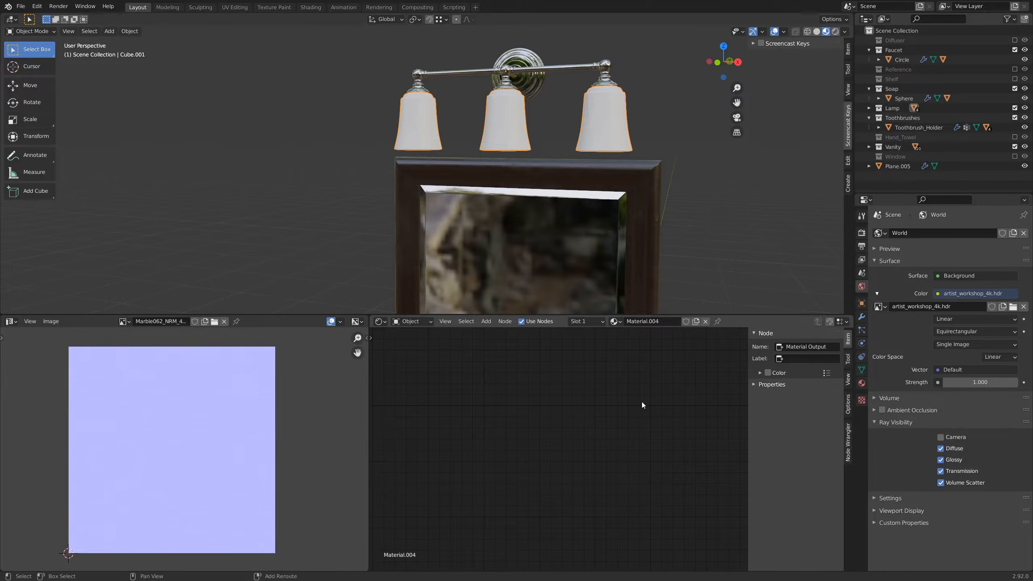
Step: Add a Noise Texture node to the shade material, placed ahead of the Principled BSDF
{"action": "middle_click_drag", "start_coordinate": [642, 402], "coordinate": [606, 416], "text": "shift"}
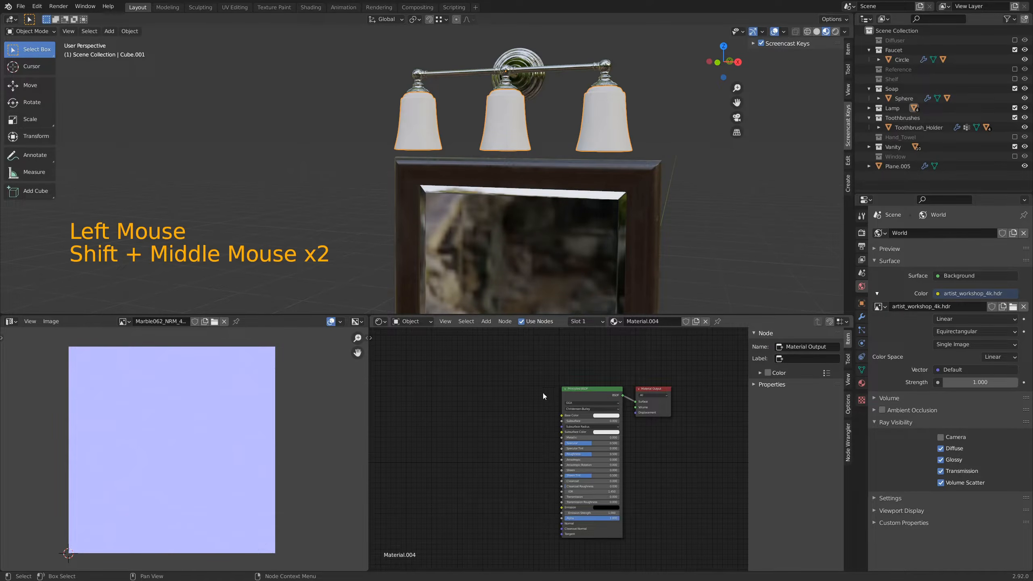
{"action": "scroll", "coordinate": [510, 112], "scroll_direction": "up", "scroll_amount": 2}
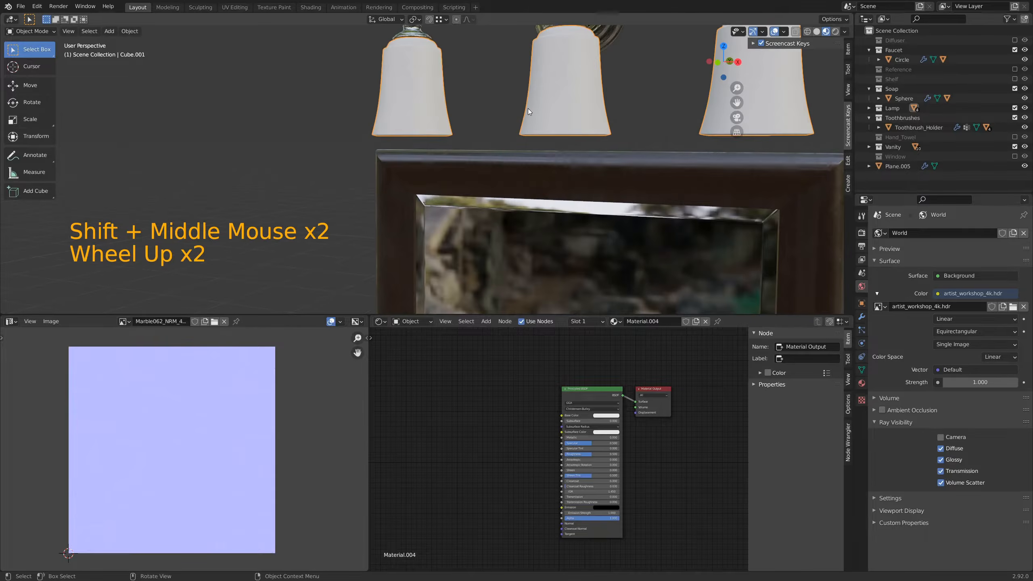
{"action": "middle_click_drag", "start_coordinate": [529, 109], "coordinate": [587, 179], "text": "shift"}
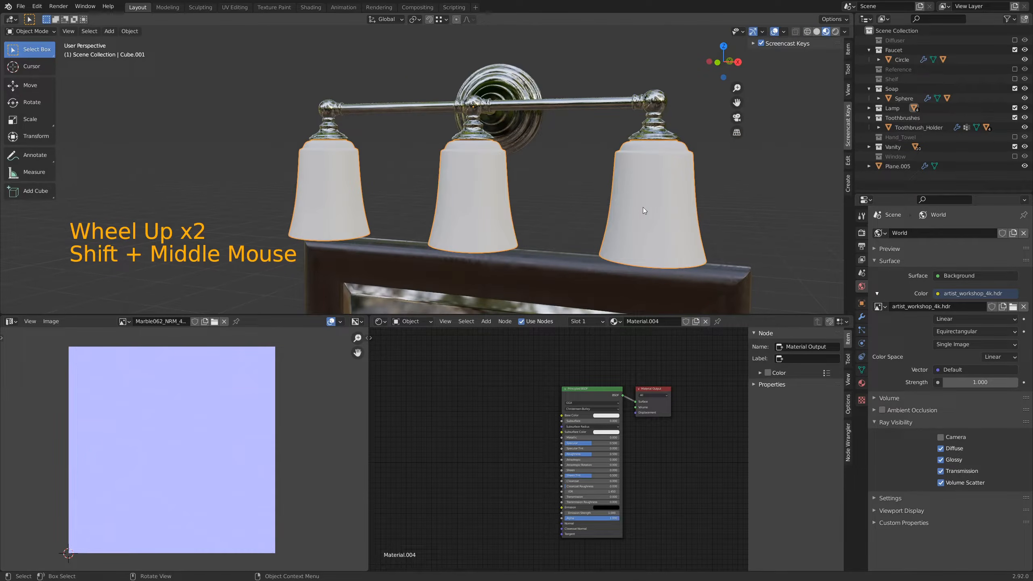
{"action": "middle_click_drag", "start_coordinate": [584, 491], "coordinate": [615, 472], "text": "shift"}
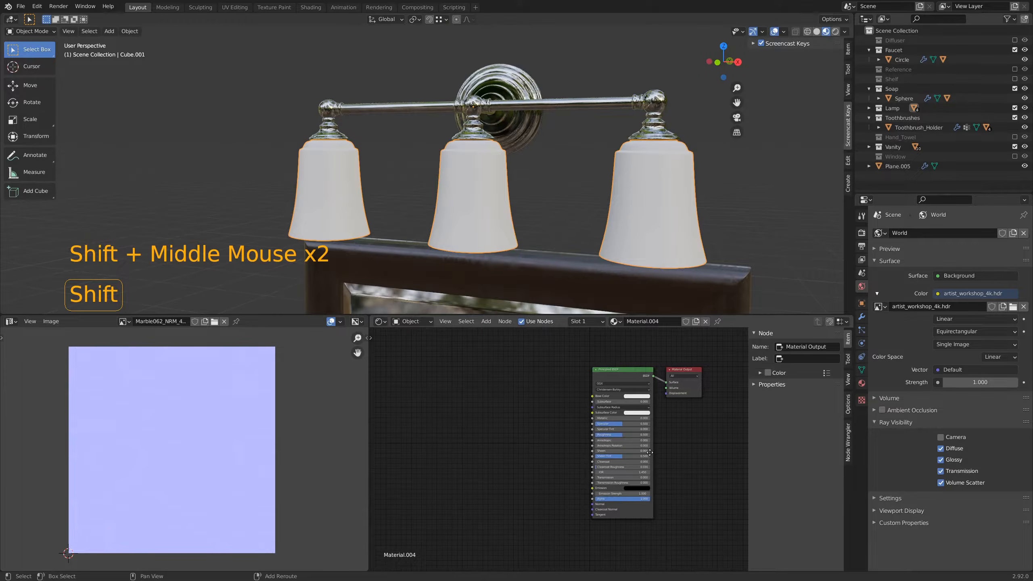
{"action": "scroll", "coordinate": [615, 472], "scroll_direction": "up", "scroll_amount": 4}
{"action": "middle_click_drag", "start_coordinate": [606, 508], "coordinate": [627, 509], "text": "shift"}
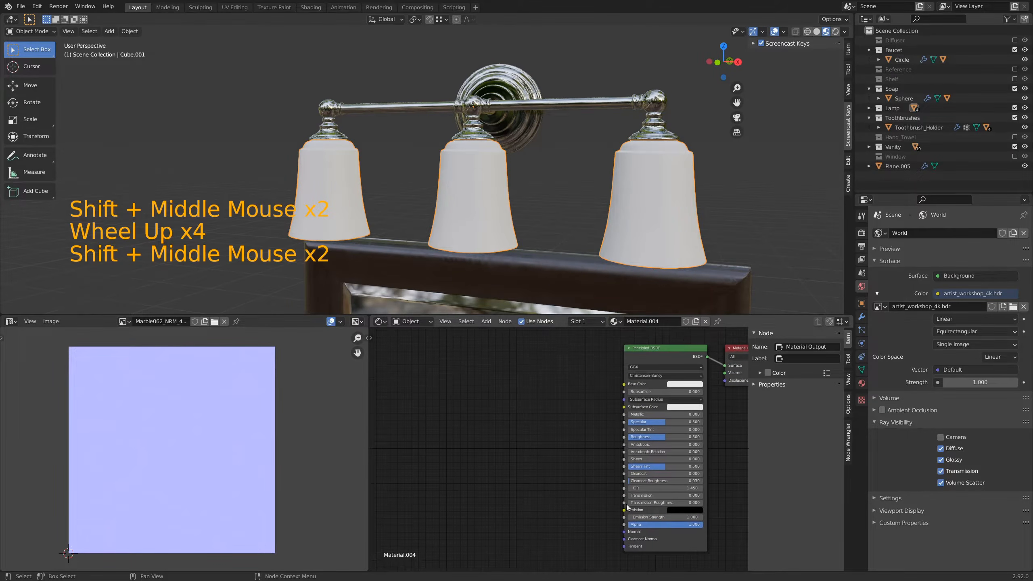
{"action": "left_click", "coordinate": [518, 507], "text": "shift"}
{"action": "key", "text": "shift+a"}
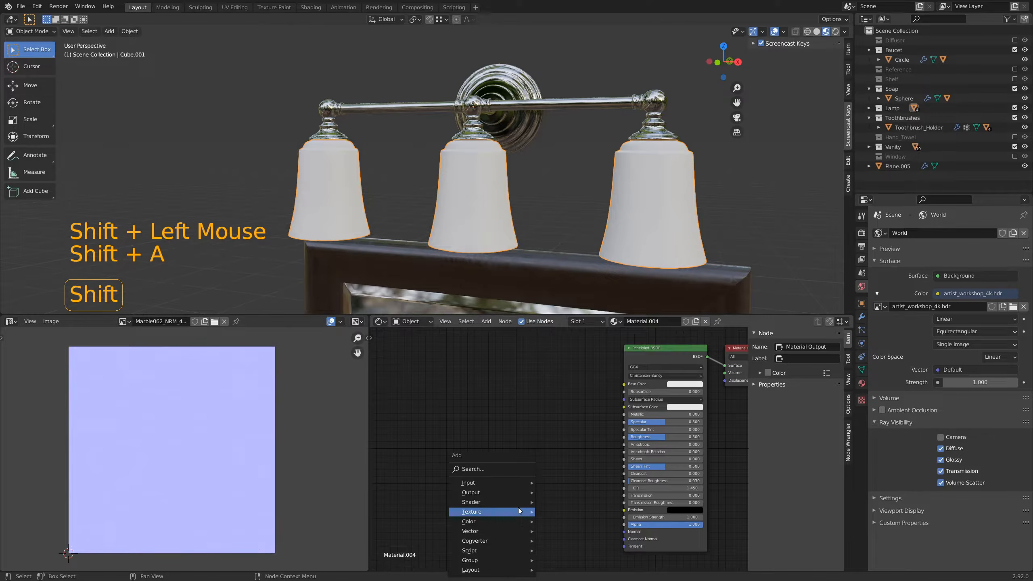
{"action": "left_click", "coordinate": [499, 470]}
{"action": "type", "text": "noise"}
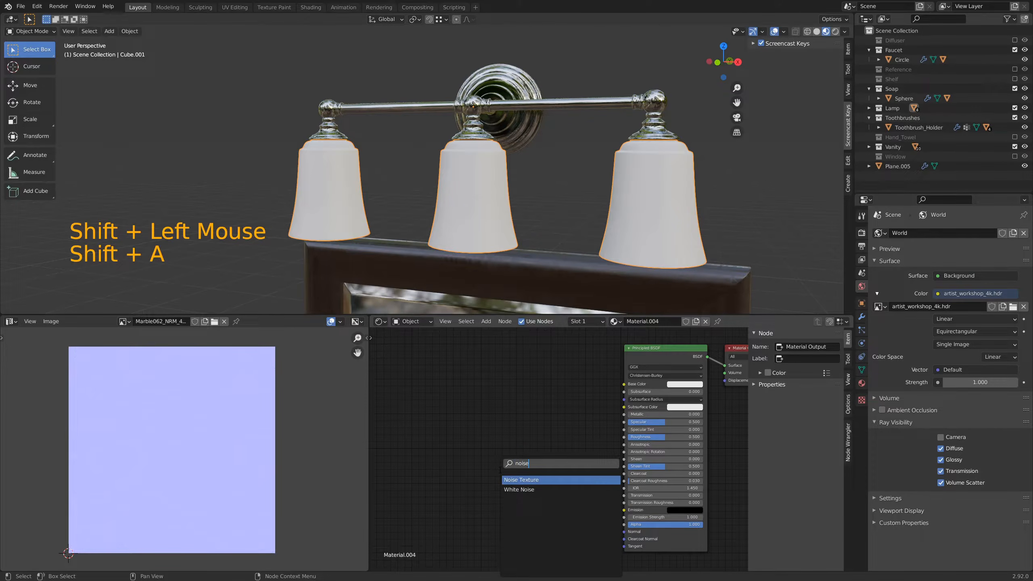
{"action": "key", "text": "Return"}
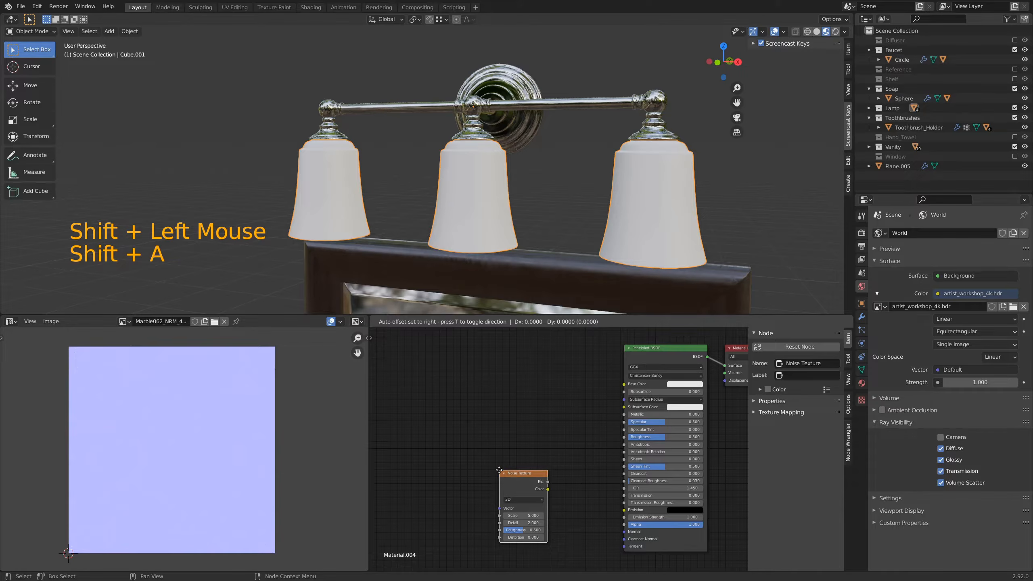
{"action": "left_click", "coordinate": [442, 477]}
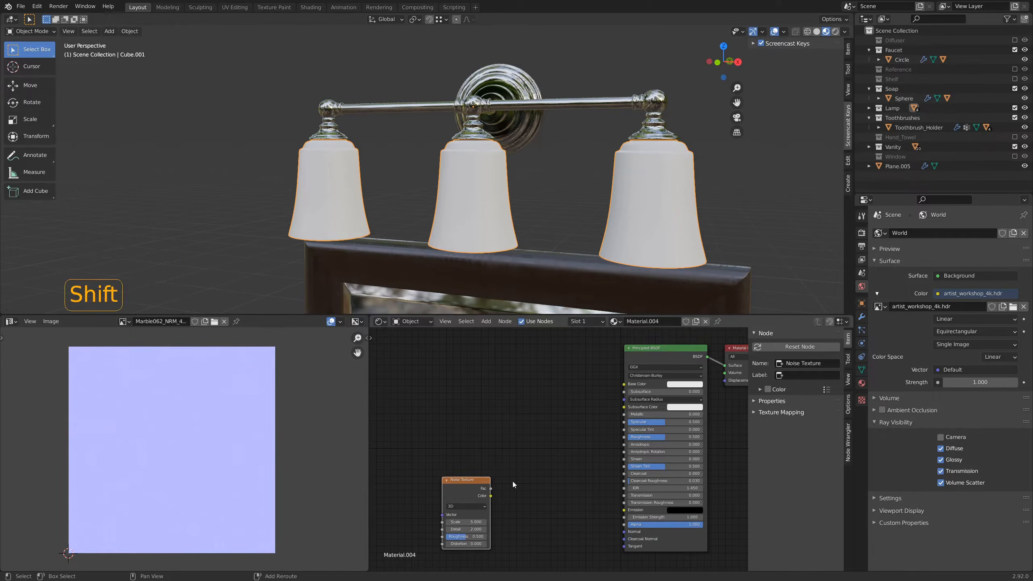
Step: Add a Bump node between the Noise Texture and the Principled BSDF
{"action": "key", "text": "shift+a"}
{"action": "left_click", "coordinate": [501, 471]}
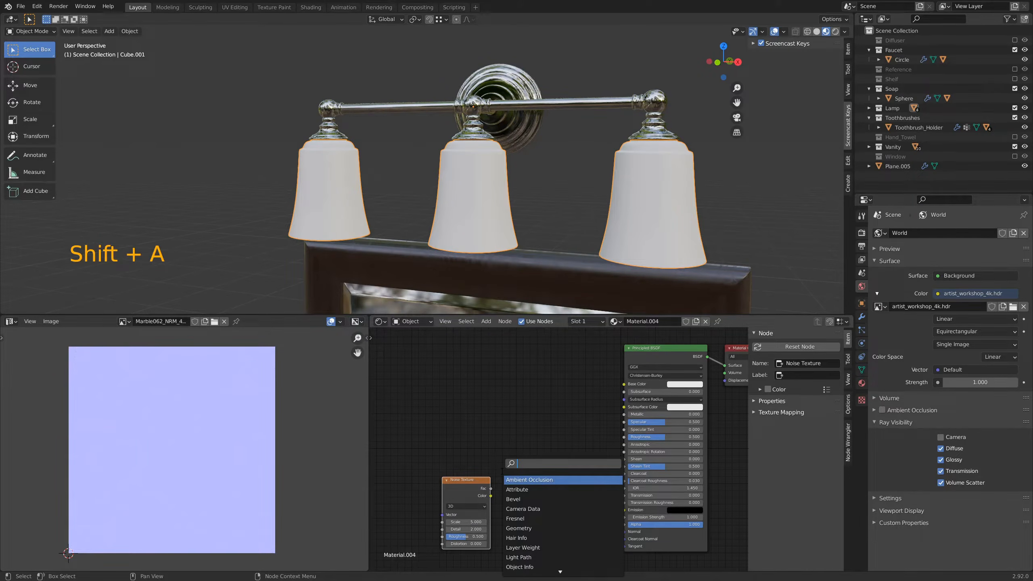
{"action": "type", "text": "bump"}
{"action": "key", "text": "Return"}
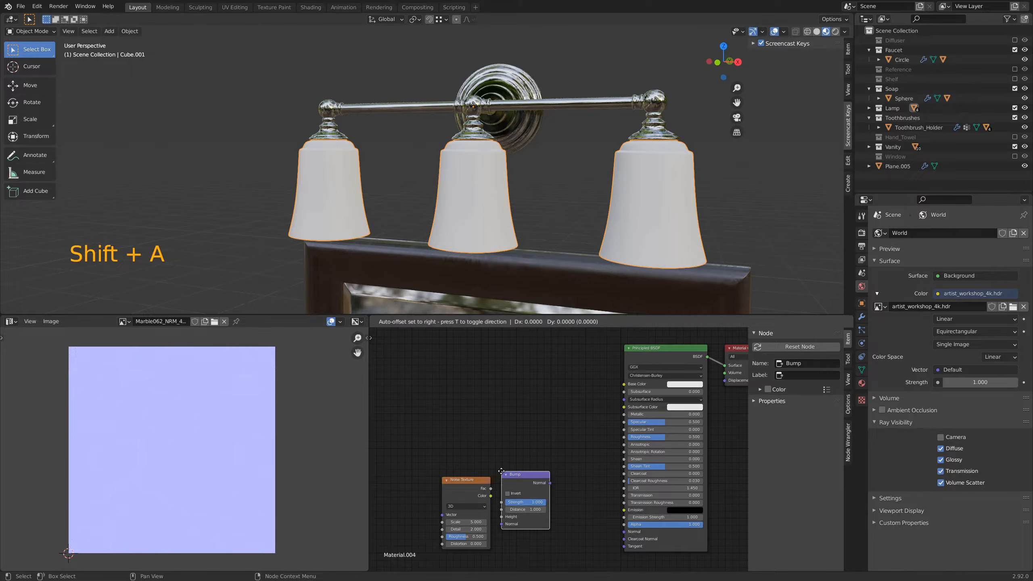
{"action": "left_click", "coordinate": [537, 493]}
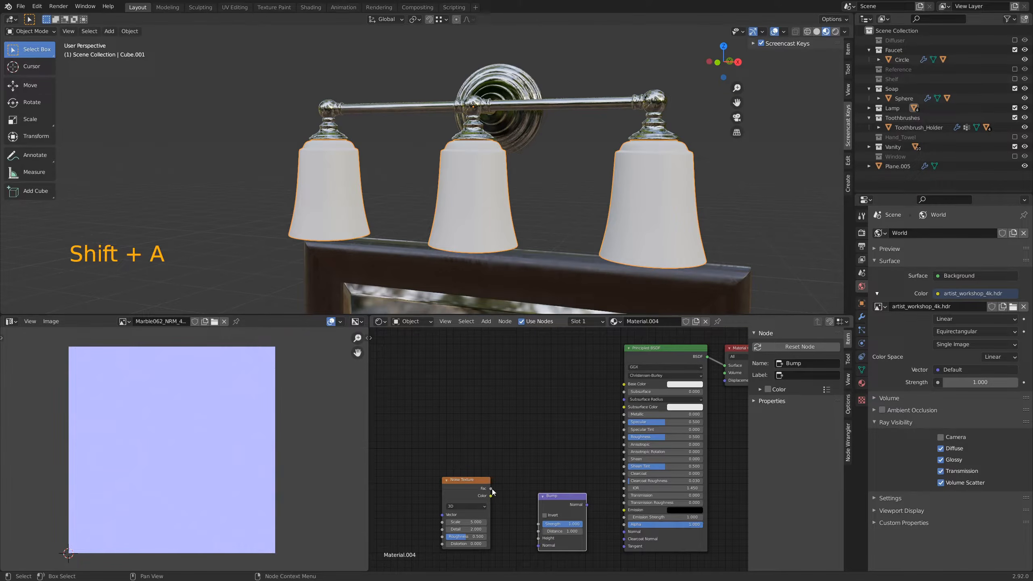
Step: Link the Noise Texture's Fac output to the Bump's Height and the Bump's Normal output to the Principled BSDF's Normal
{"action": "left_click_drag", "start_coordinate": [492, 489], "coordinate": [497, 493]}
{"action": "left_click_drag", "start_coordinate": [530, 529], "coordinate": [538, 538]}
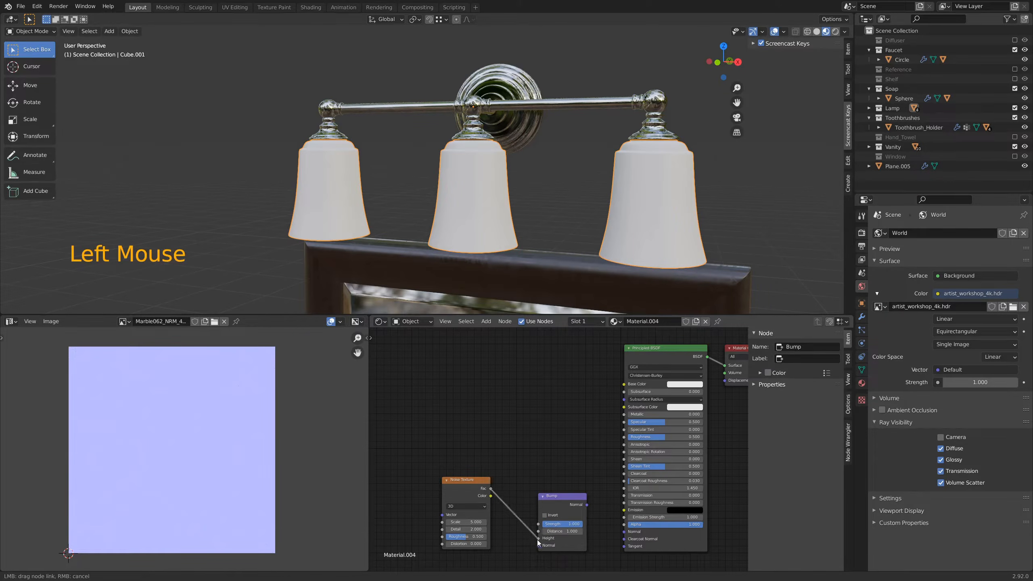
{"action": "left_click_drag", "start_coordinate": [587, 504], "coordinate": [625, 532]}
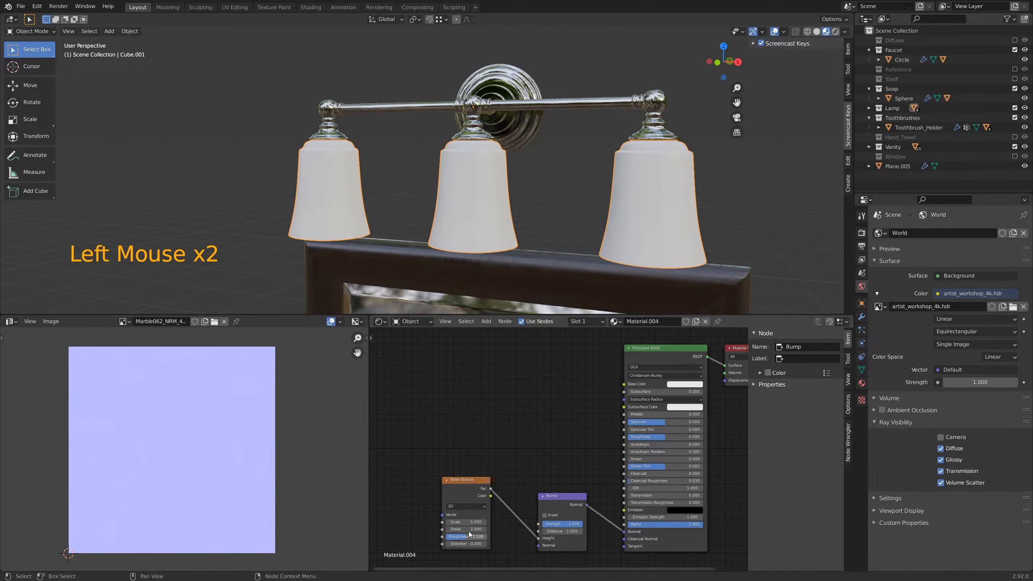
Step: Inspect the bump pattern on the shades and set the Noise Texture's Scale to 1000
{"action": "scroll", "coordinate": [528, 230], "scroll_direction": "up", "scroll_amount": 3}
{"action": "middle_click_drag", "start_coordinate": [507, 231], "coordinate": [555, 210]}
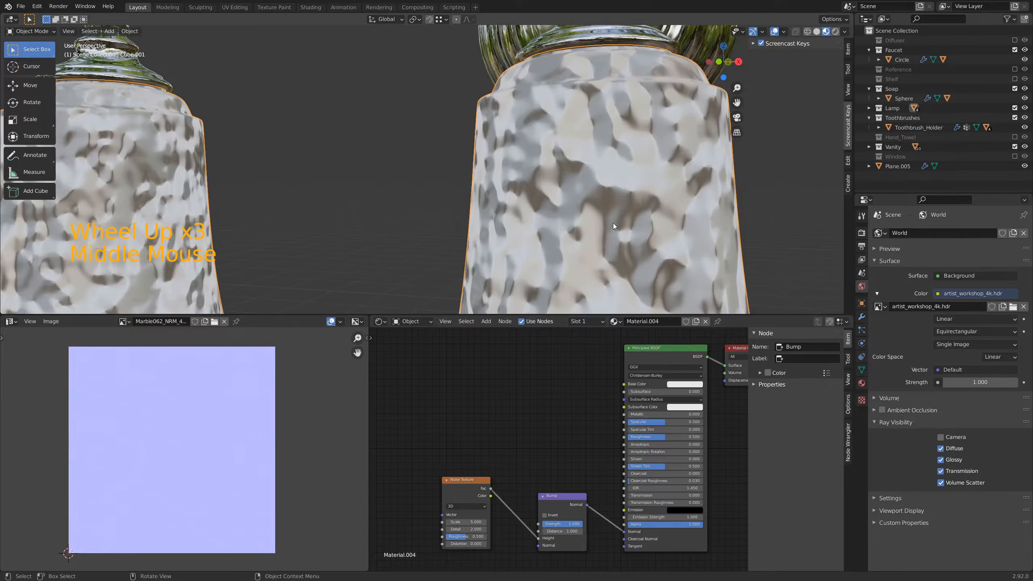
{"action": "scroll", "coordinate": [616, 232], "scroll_direction": "down", "scroll_amount": 1}
{"action": "scroll", "coordinate": [618, 235], "scroll_direction": "down", "scroll_amount": 2}
{"action": "middle_click_drag", "start_coordinate": [568, 231], "coordinate": [507, 220], "text": "shift"}
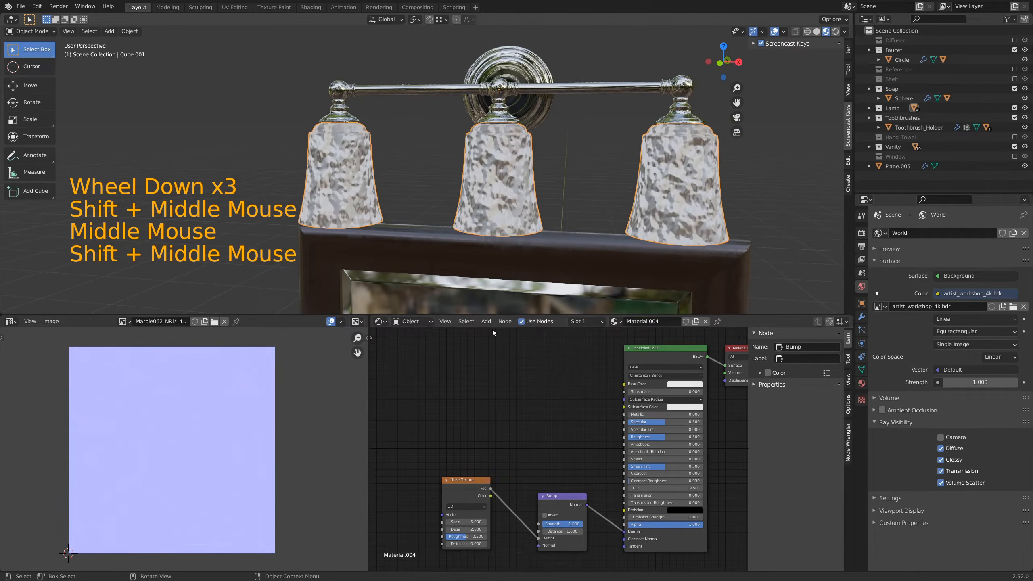
{"action": "left_click", "coordinate": [470, 523]}
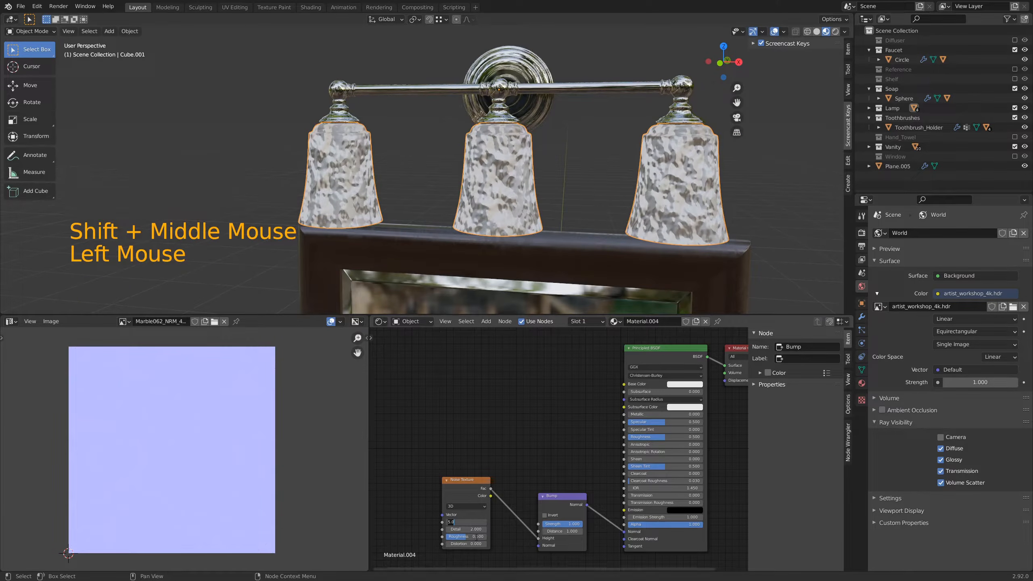
{"action": "type", "text": "1000"}
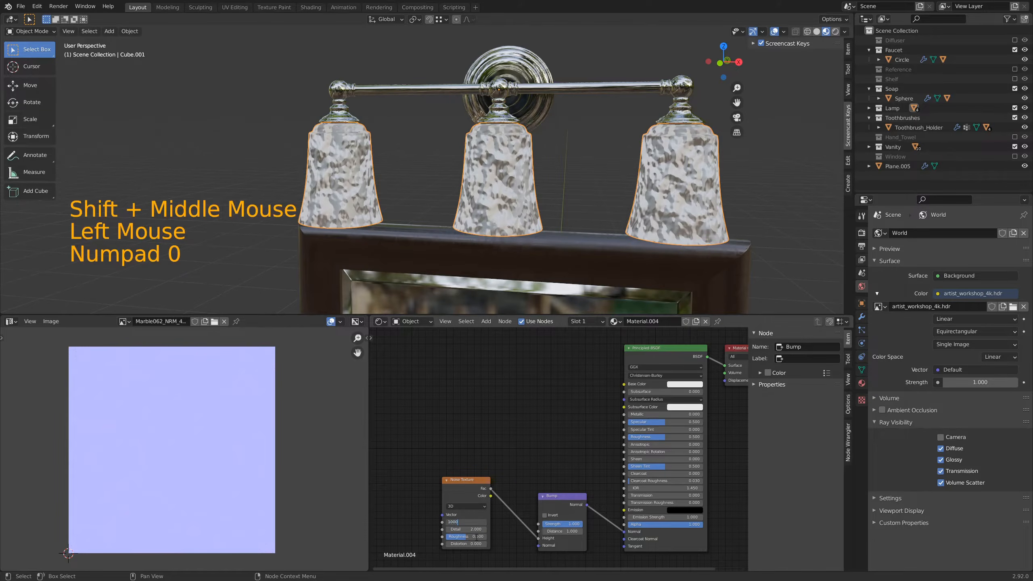
{"action": "key", "text": "Return"}
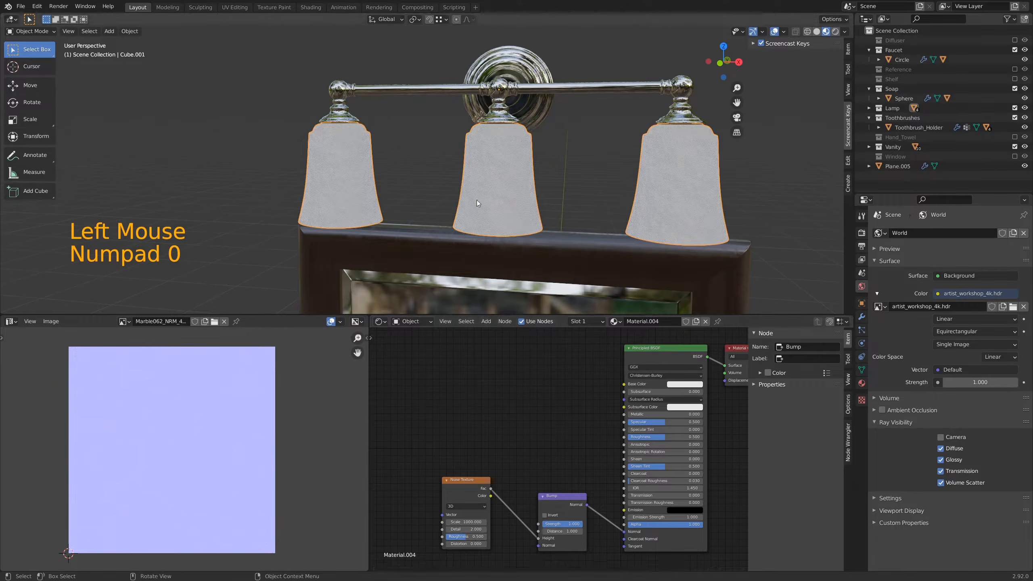
Step: Set the Bump node's Strength to 0.2
{"action": "left_click", "coordinate": [571, 524]}
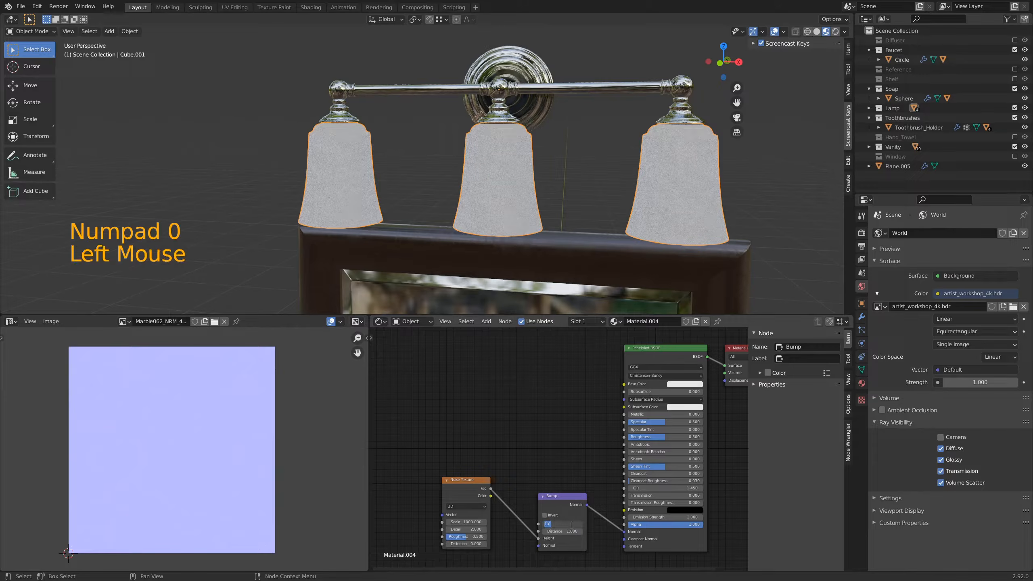
{"action": "key", "text": "BackSpace"}
{"action": "key", "text": "Return"}
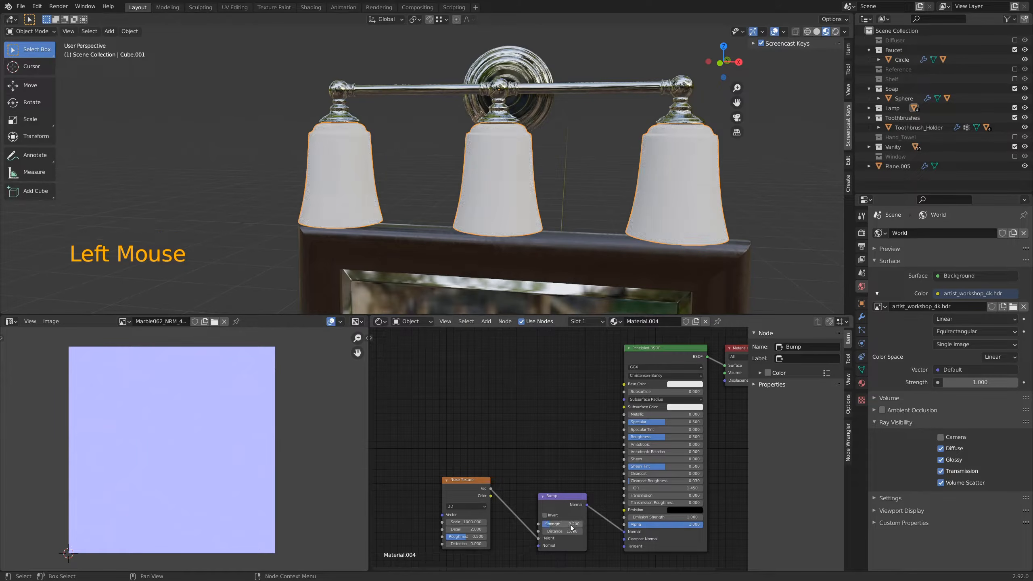
Step: Examine the fine bump texture on the lamp shades up close, using an orthographic view
{"action": "middle_click_drag", "start_coordinate": [363, 197], "coordinate": [434, 160]}
{"action": "scroll", "coordinate": [405, 134], "scroll_direction": "up", "scroll_amount": 3}
{"action": "scroll", "coordinate": [405, 134], "scroll_direction": "down", "scroll_amount": 1}
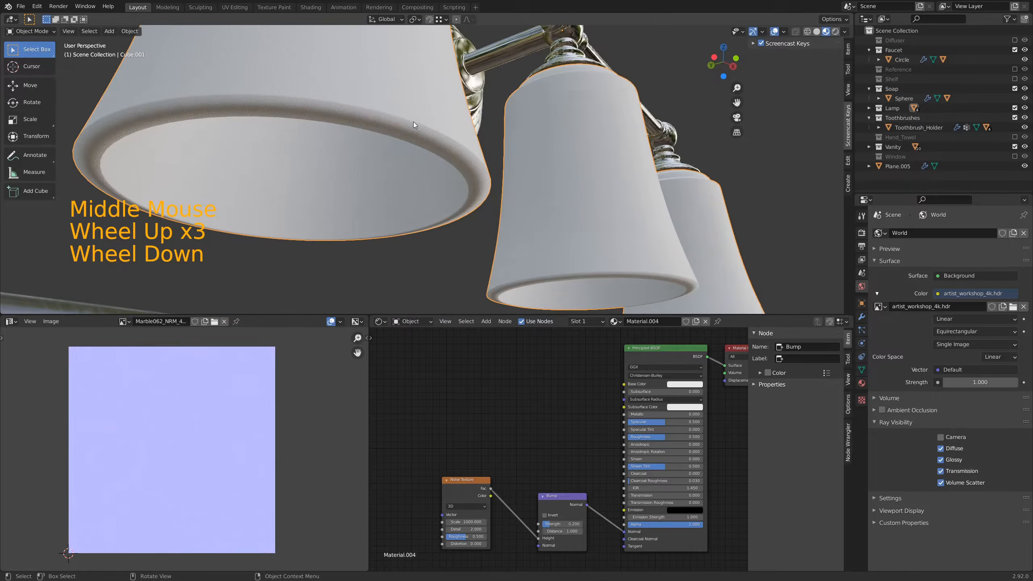
{"action": "middle_click_drag", "start_coordinate": [412, 118], "coordinate": [413, 126], "text": "shift"}
{"action": "mouse_move", "coordinate": [413, 126]}
{"action": "middle_mouse_down"}
{"action": "mouse_move", "coordinate": [410, 134]}
{"action": "mouse_move", "coordinate": [412, 123]}
{"action": "middle_mouse_up"}
{"action": "scroll", "coordinate": [407, 149], "scroll_direction": "up", "scroll_amount": 1}
{"action": "scroll", "coordinate": [407, 149], "scroll_direction": "down", "scroll_amount": 1}
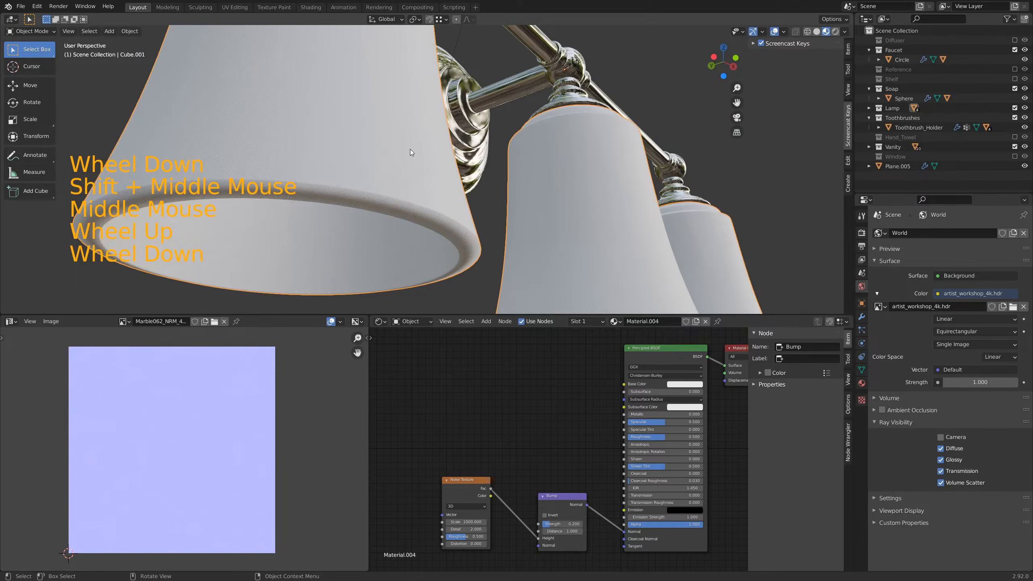
{"action": "key", "text": "KP_5"}
{"action": "scroll", "coordinate": [421, 157], "scroll_direction": "up", "scroll_amount": 11}
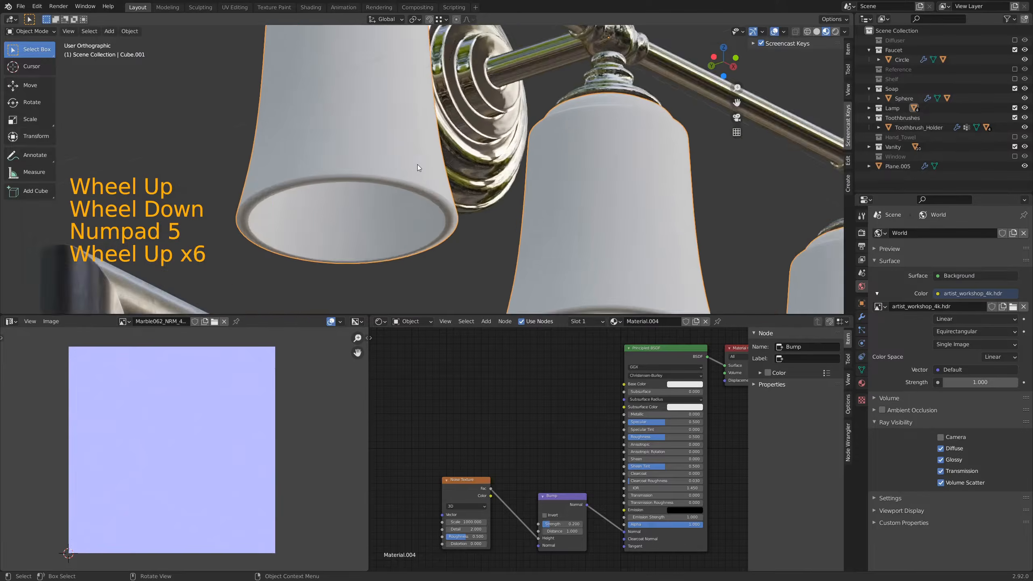
{"action": "scroll", "coordinate": [419, 160], "scroll_direction": "up", "scroll_amount": 2}
{"action": "middle_click_drag", "start_coordinate": [418, 159], "coordinate": [421, 159]}
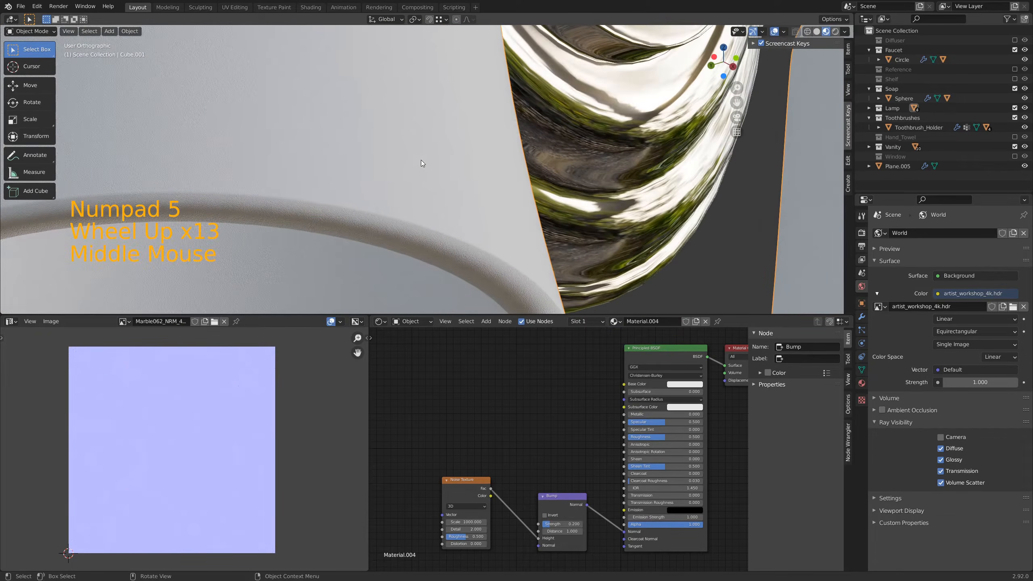
{"action": "scroll", "coordinate": [422, 160], "scroll_direction": "down", "scroll_amount": 3}
{"action": "scroll", "coordinate": [420, 163], "scroll_direction": "down", "scroll_amount": 4}
{"action": "middle_click_drag", "start_coordinate": [640, 208], "coordinate": [559, 234]}
{"action": "scroll", "coordinate": [559, 233], "scroll_direction": "down", "scroll_amount": 2}
Step: Set the Principled BSDF's Transmission to 0.5 and switch the viewport to Rendered shading
{"action": "middle_click_drag", "start_coordinate": [709, 484], "coordinate": [592, 452], "text": "shift"}
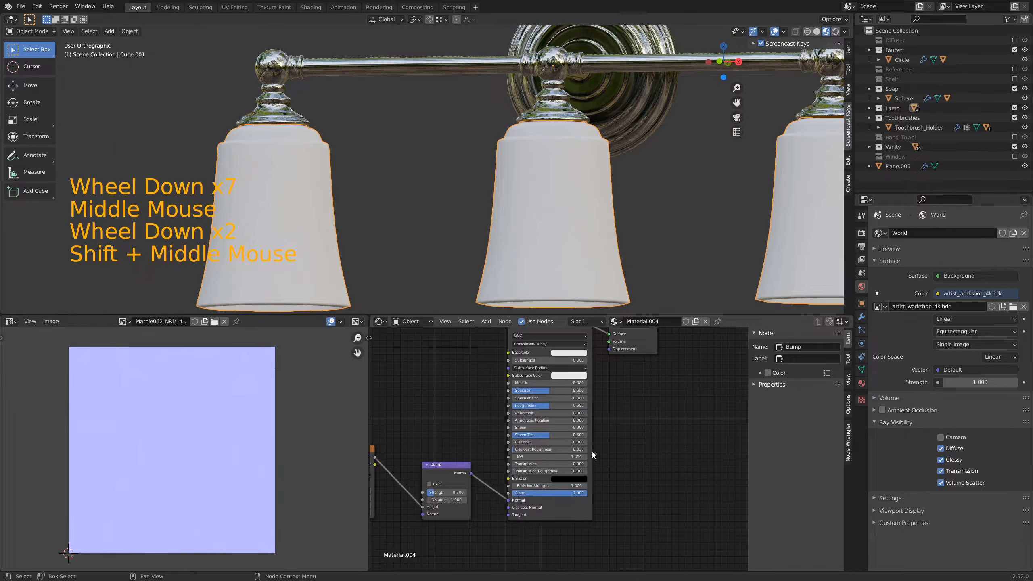
{"action": "left_click", "coordinate": [555, 463]}
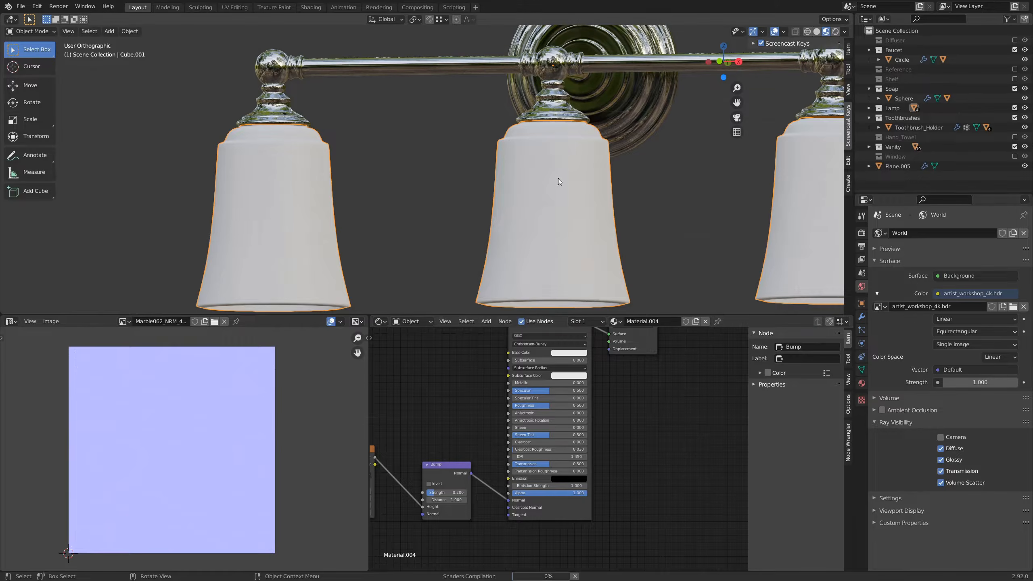
{"action": "key", "text": "Return"}
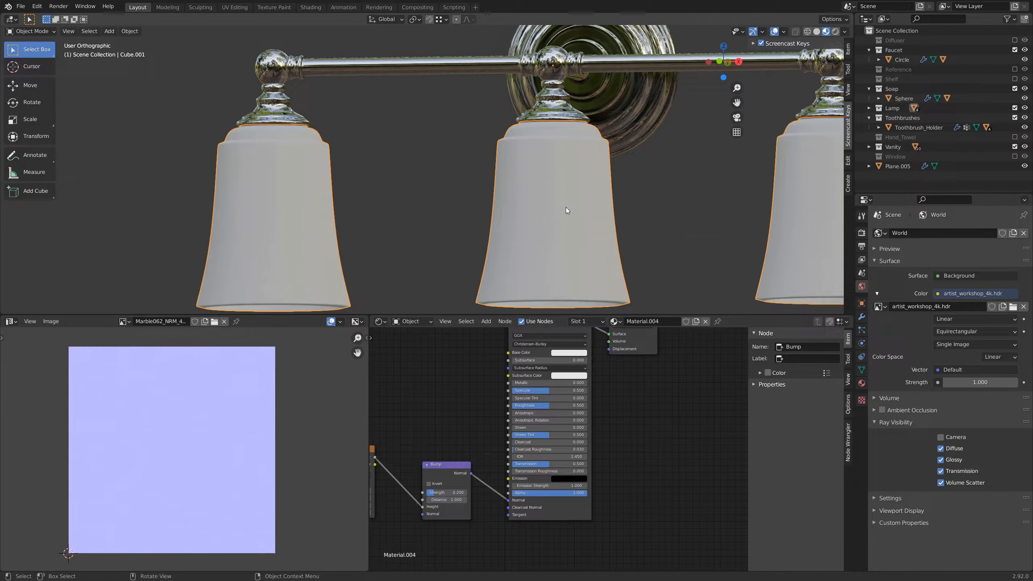
{"action": "key", "text": "z"}
{"action": "key", "text": "8"}
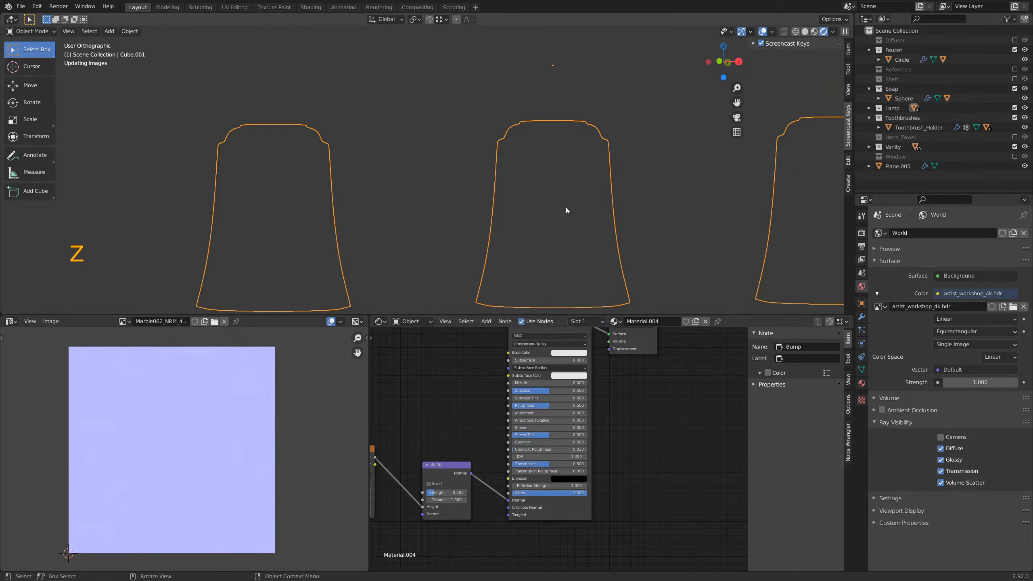
Step: Examine the rendered lamp shades in perspective with nothing selected, and return the viewport to Material Preview shading
{"action": "key", "text": "alt"}
{"action": "key", "text": "alt+a"}
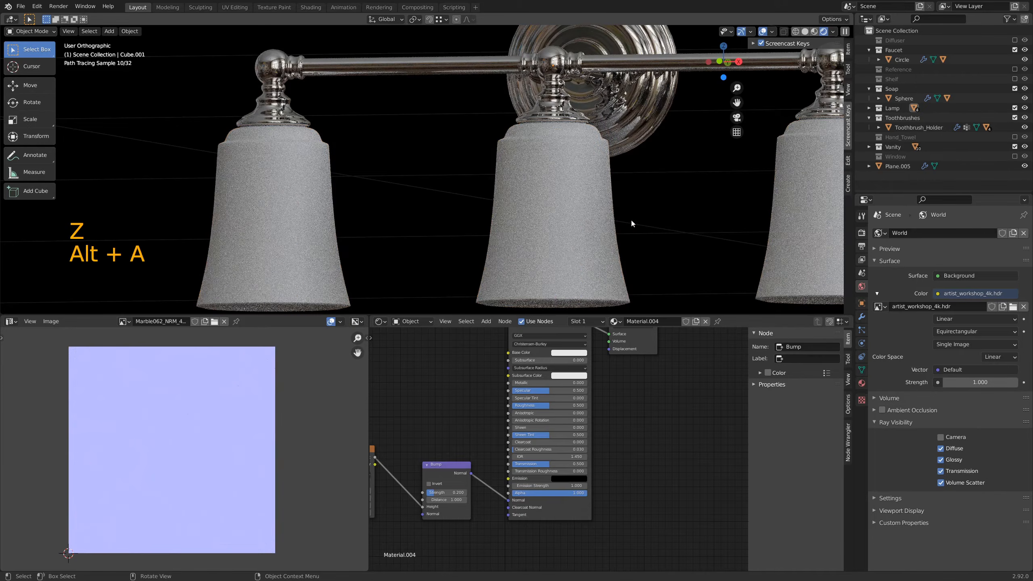
{"action": "scroll", "coordinate": [630, 221], "scroll_direction": "down", "scroll_amount": 5}
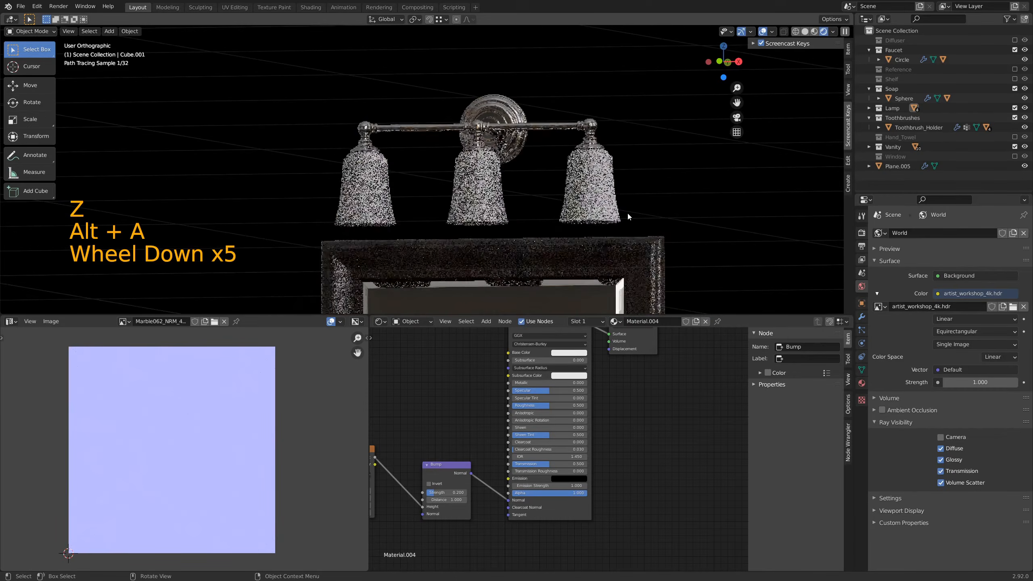
{"action": "key", "text": "KP_5"}
{"action": "scroll", "coordinate": [596, 214], "scroll_direction": "down", "scroll_amount": 3}
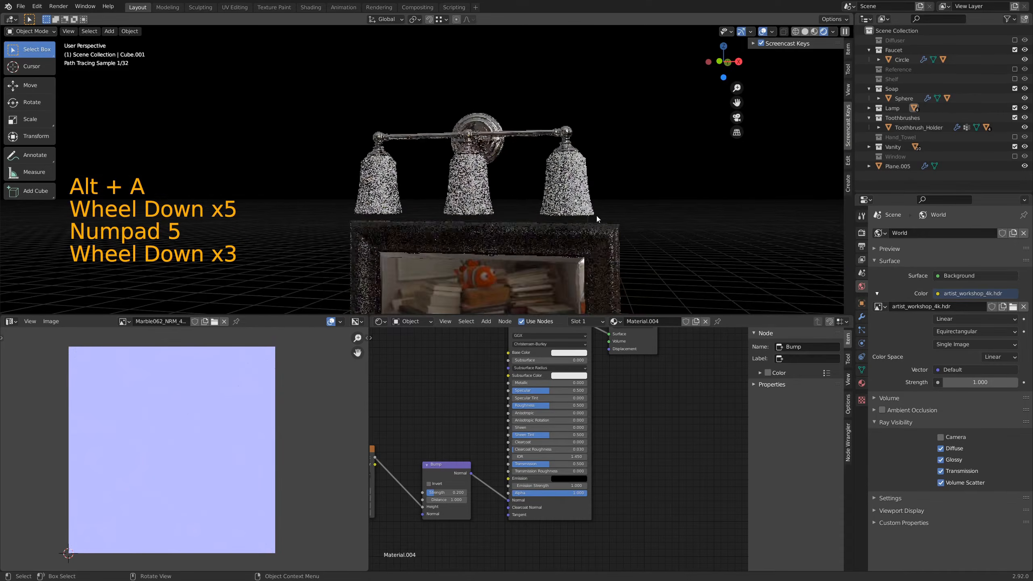
{"action": "middle_click_drag", "start_coordinate": [597, 216], "coordinate": [572, 198], "text": "shift"}
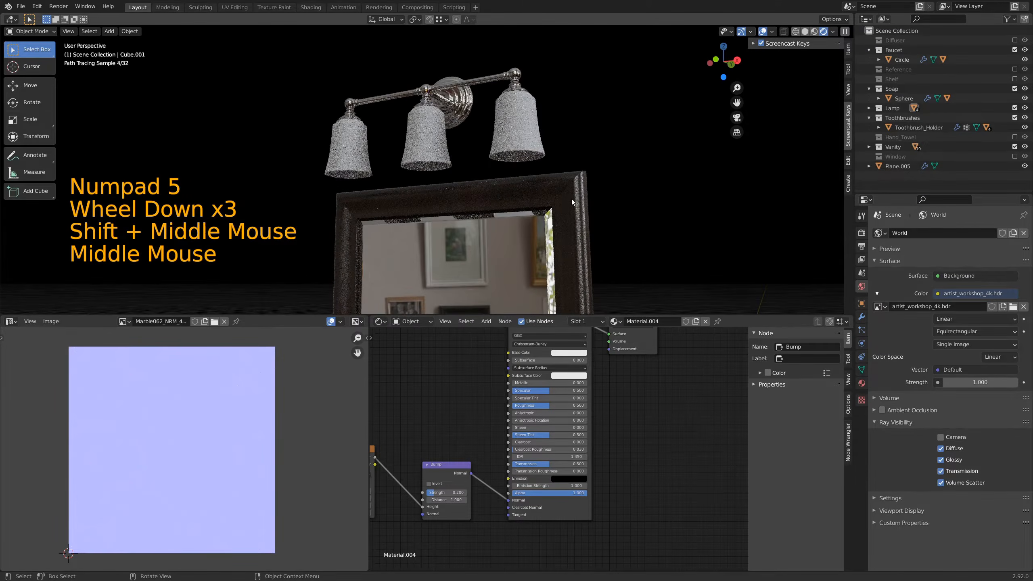
{"action": "middle_click_drag", "start_coordinate": [500, 172], "coordinate": [545, 213]}
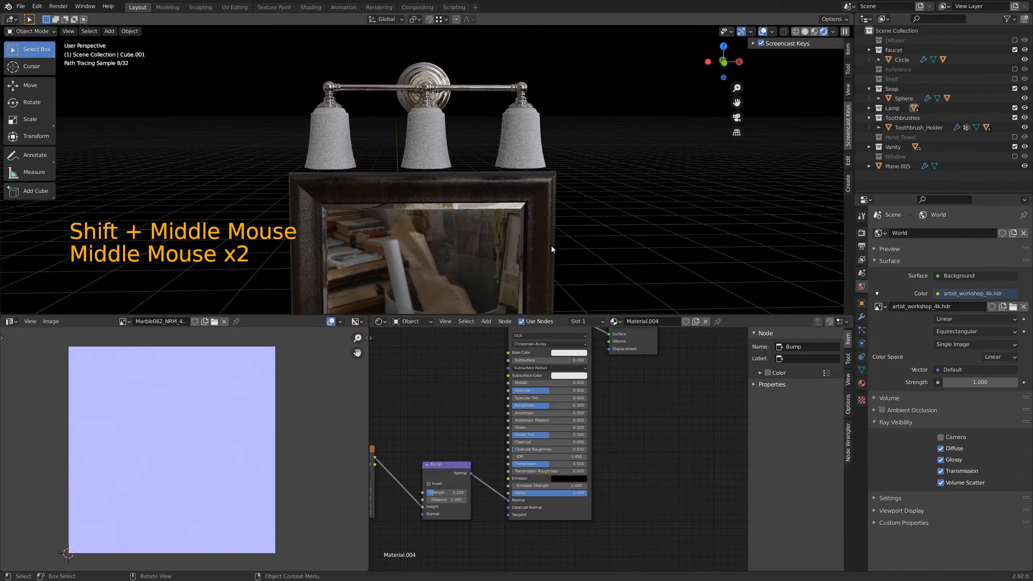
{"action": "key", "text": "z"}
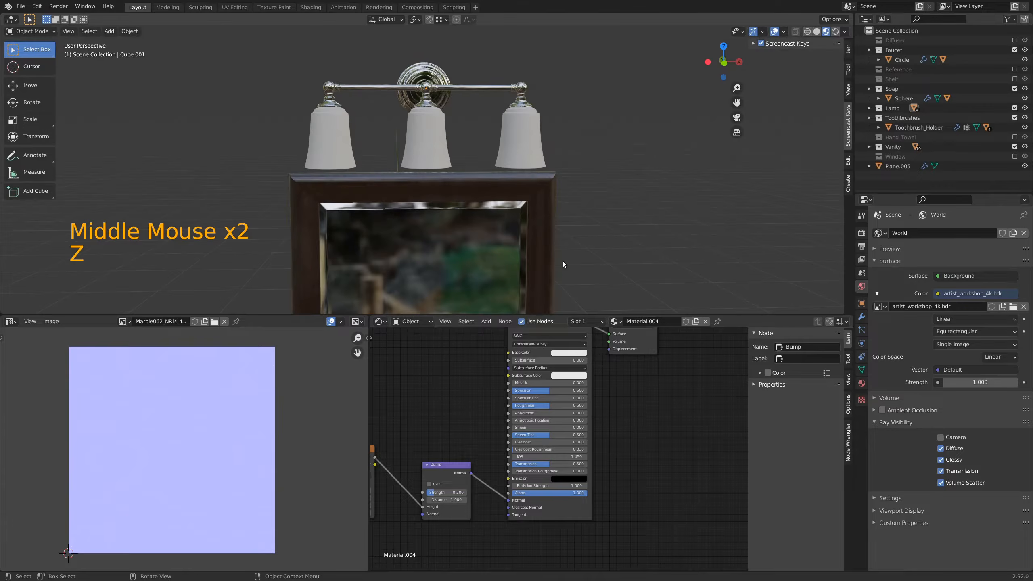
{"action": "scroll", "coordinate": [533, 144], "scroll_direction": "down", "scroll_amount": 5}
{"action": "middle_click_drag", "start_coordinate": [543, 181], "coordinate": [519, 193], "text": "shift"}
{"action": "middle_click_drag", "start_coordinate": [536, 111], "coordinate": [528, 252], "text": "shift"}
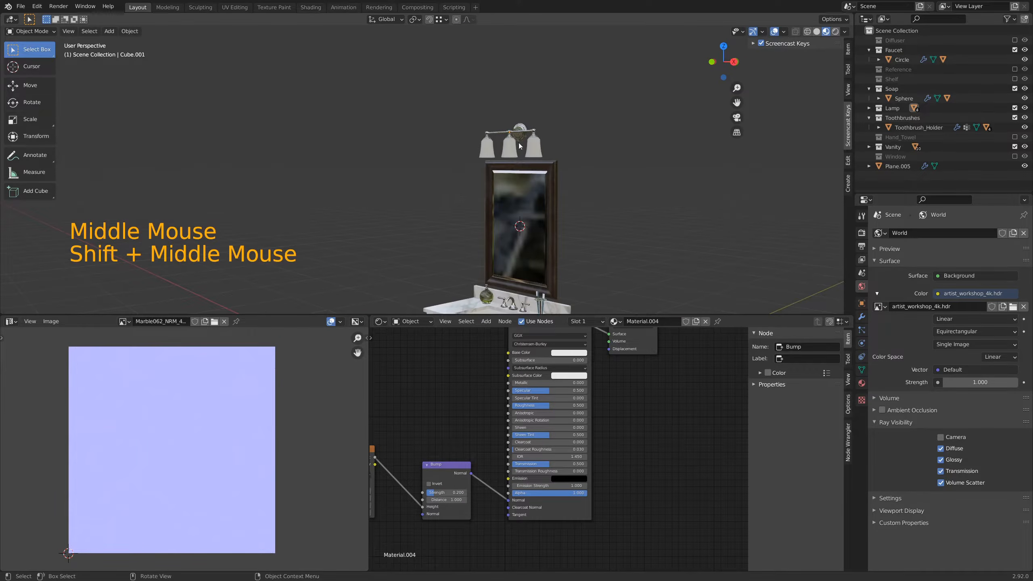
{"action": "middle_click_drag", "start_coordinate": [632, 257], "coordinate": [678, 167], "text": "shift"}
Step: Move the Noise Texture node closer to the Bump node in the lamp shade material
{"action": "middle_click_drag", "start_coordinate": [411, 427], "coordinate": [523, 401], "text": "shift"}
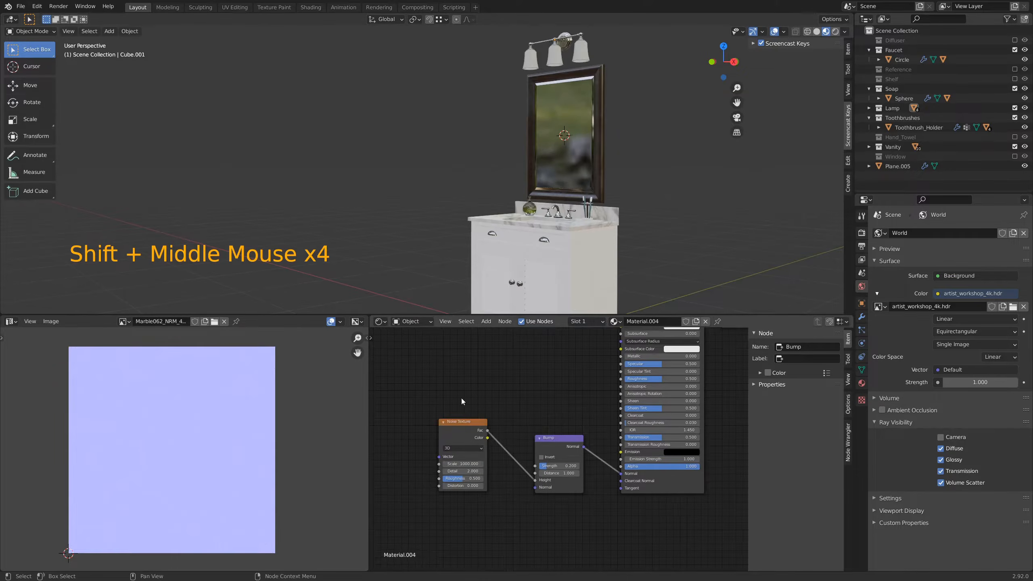
{"action": "left_click_drag", "start_coordinate": [465, 422], "coordinate": [495, 424]}
{"action": "middle_click_drag", "start_coordinate": [493, 379], "coordinate": [460, 392], "text": "shift"}
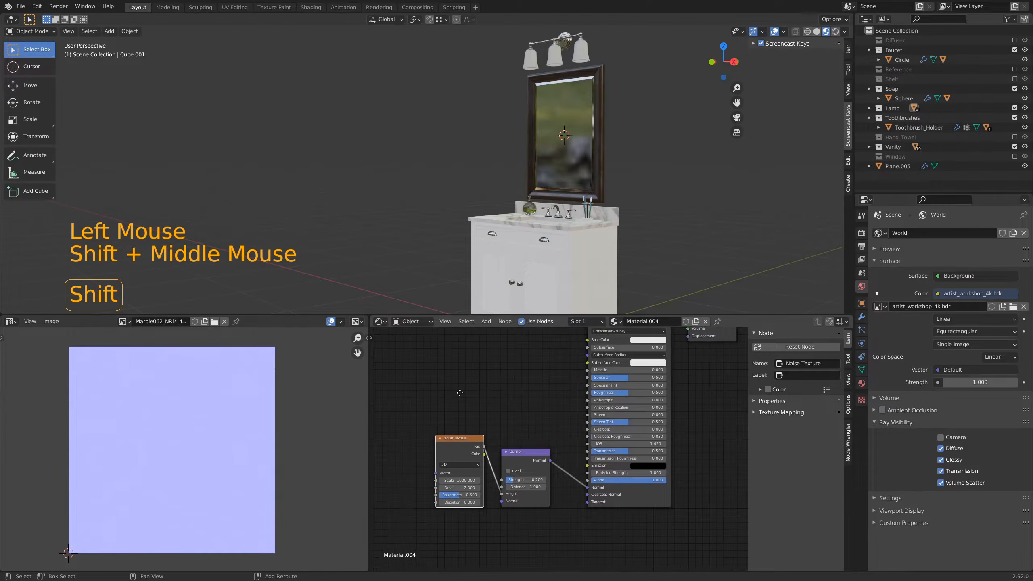
Step: Select the white vanity cabinet body and create a new material for it
{"action": "left_click", "coordinate": [586, 265]}
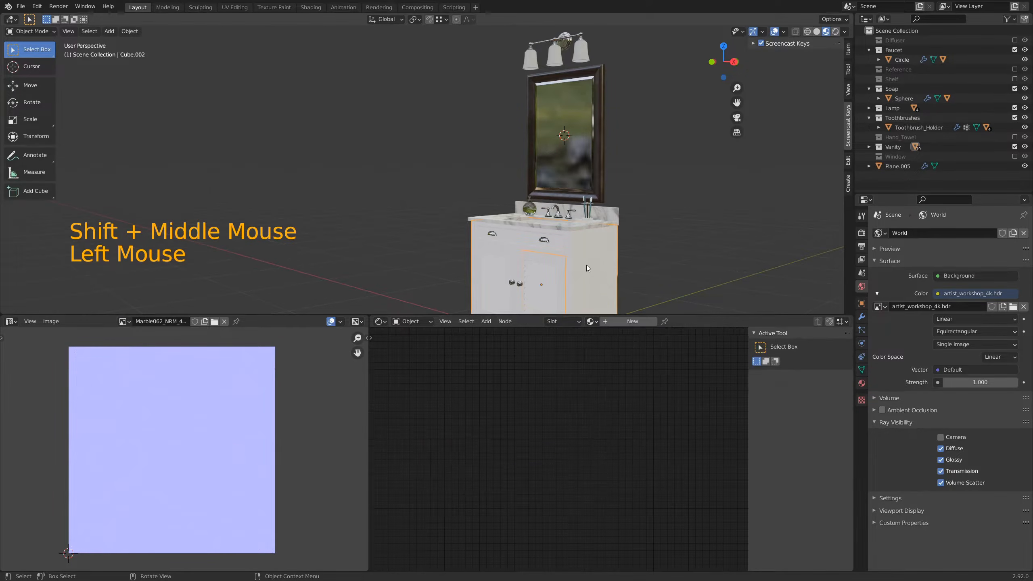
{"action": "middle_click_drag", "start_coordinate": [603, 277], "coordinate": [602, 202], "text": "shift"}
{"action": "left_click", "coordinate": [621, 321]}
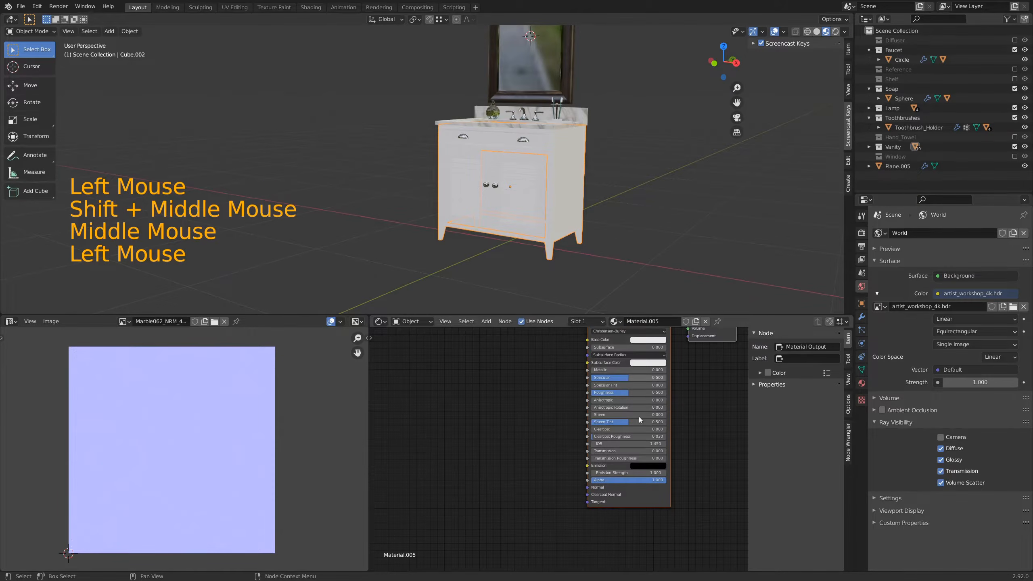
{"action": "middle_click_drag", "start_coordinate": [712, 380], "coordinate": [705, 431], "text": "shift"}
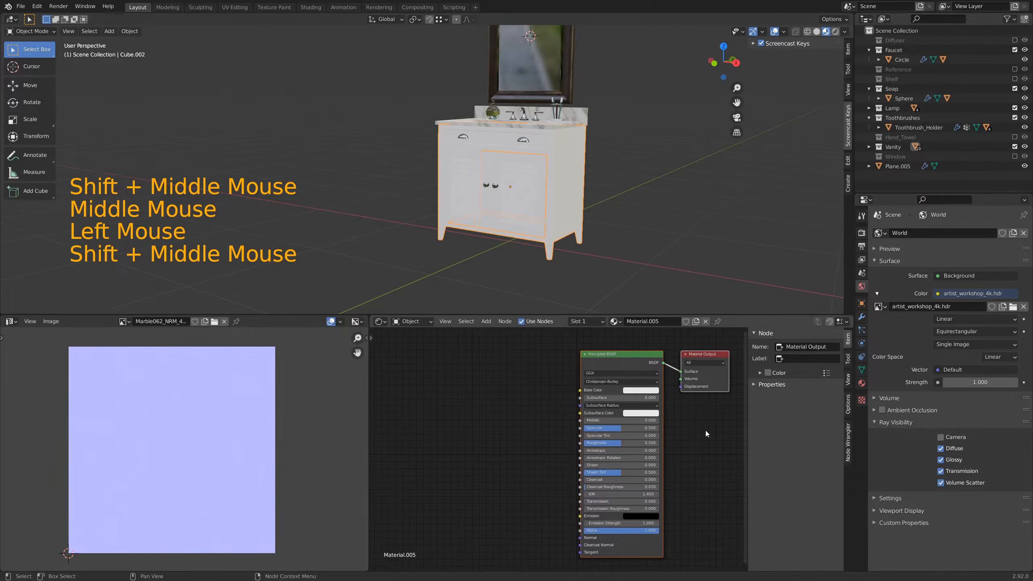
Step: Add an Image Texture node to the cabinet material and connect its Color output to the Principled BSDF's Roughness
{"action": "middle_click_drag", "start_coordinate": [522, 425], "coordinate": [532, 425], "text": "shift"}
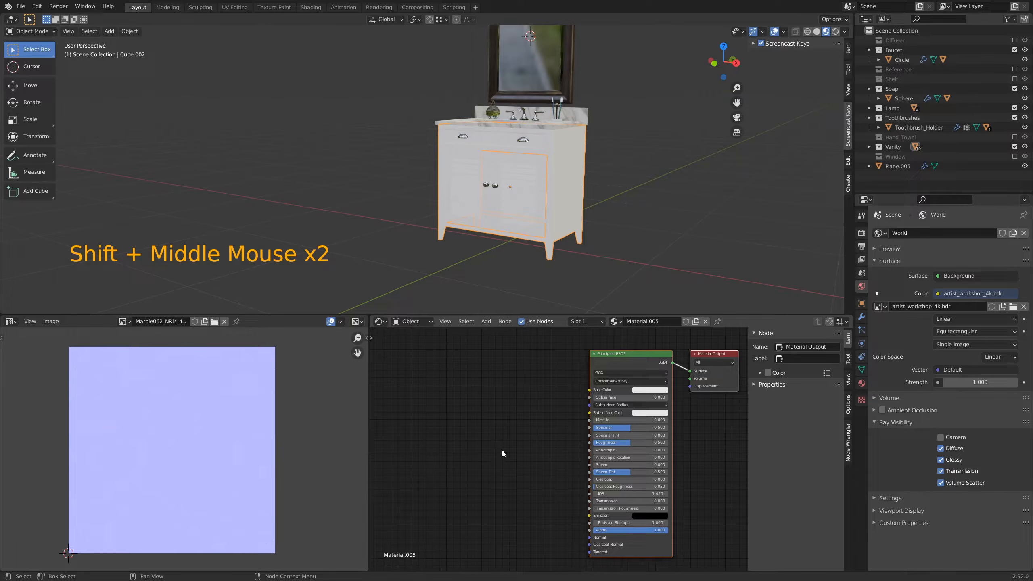
{"action": "middle_click_drag", "start_coordinate": [502, 450], "coordinate": [526, 457], "text": "shift"}
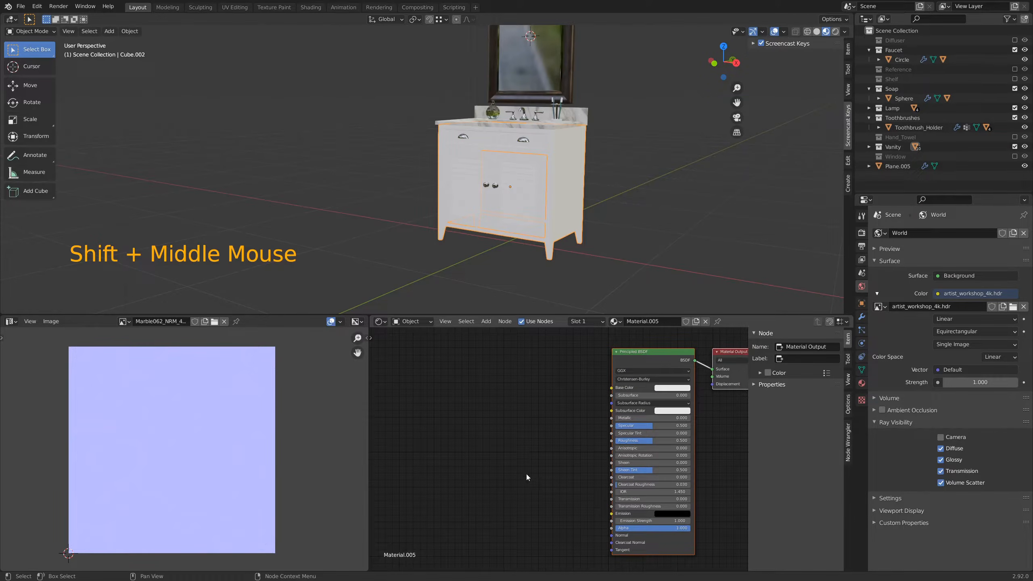
{"action": "key", "text": "shift"}
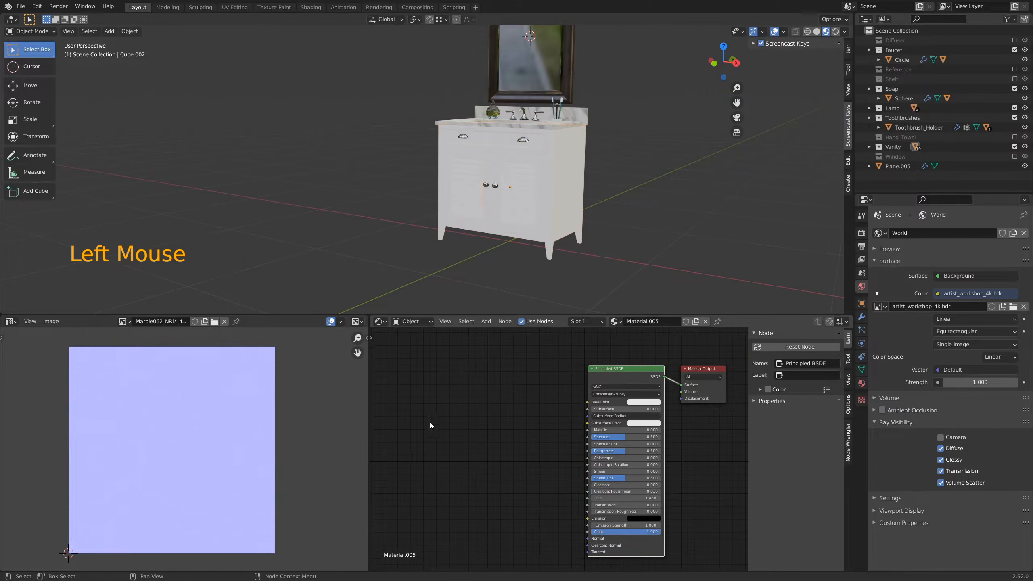
{"action": "left_click", "coordinate": [434, 421]}
{"action": "key", "text": "shift+a"}
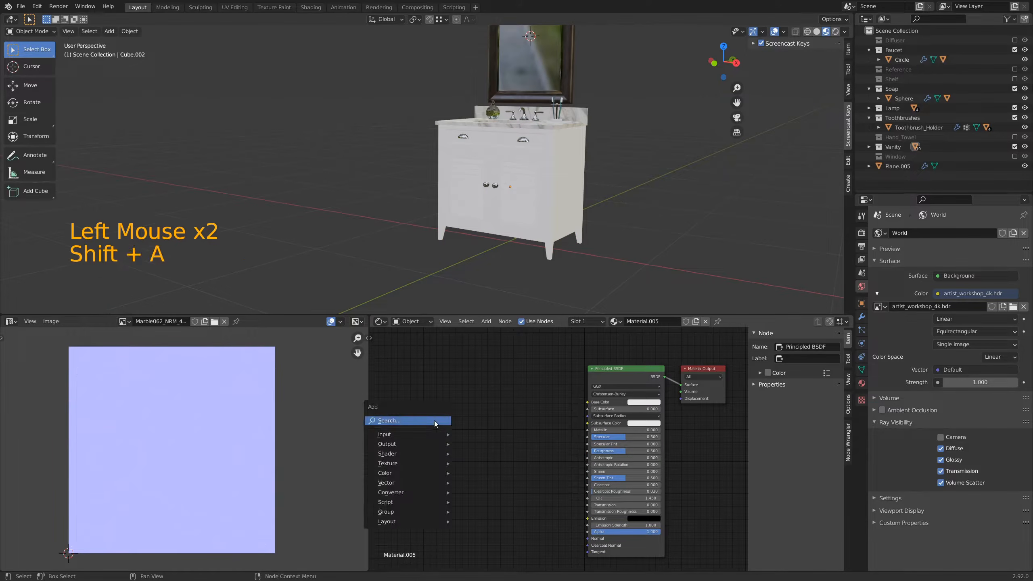
{"action": "type", "text": "image"}
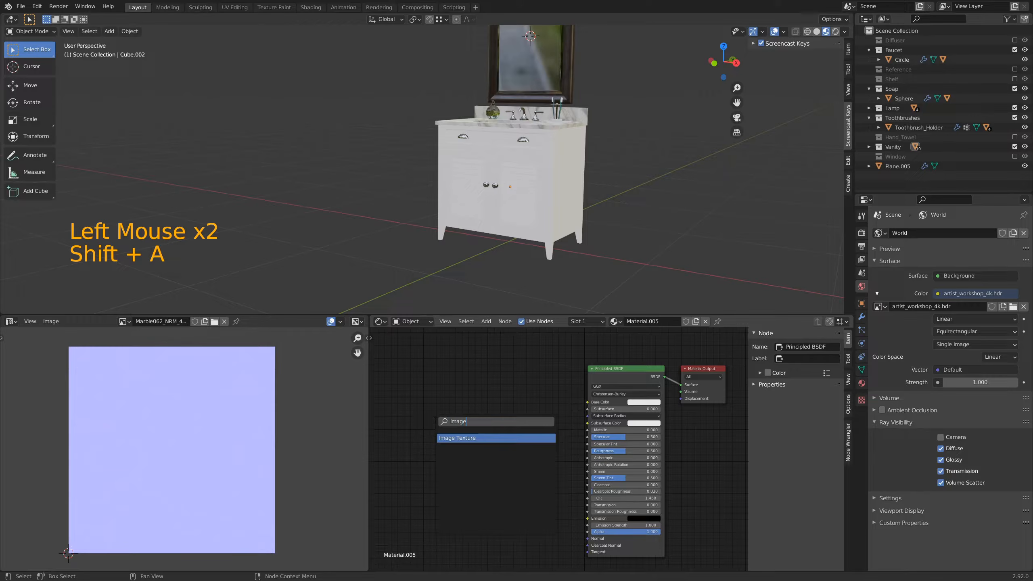
{"action": "key", "text": "Return"}
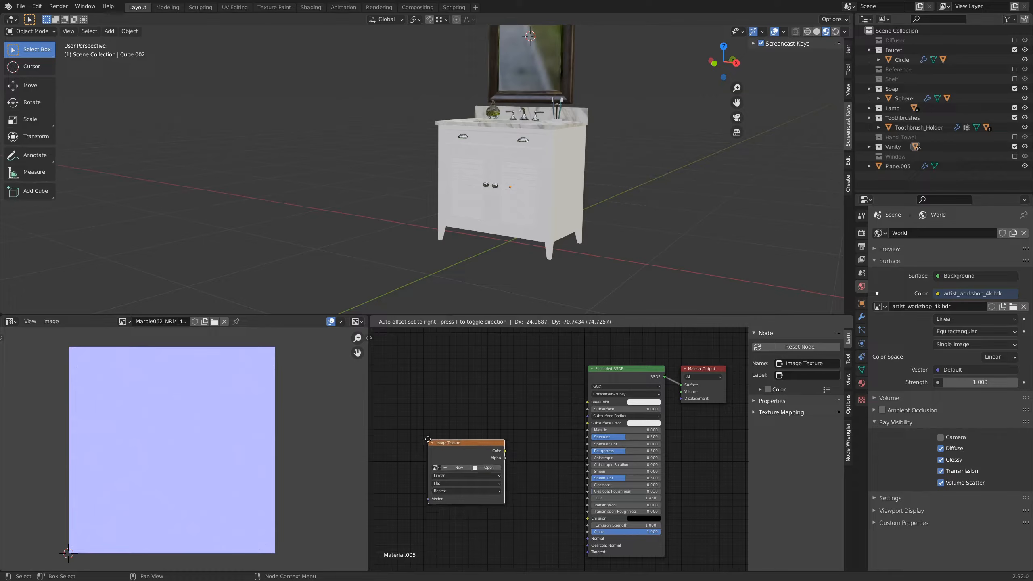
{"action": "left_click", "coordinate": [426, 436]}
{"action": "left_click_drag", "start_coordinate": [503, 447], "coordinate": [587, 451]}
Step: Assign the existing image Plastic03_rgh - ROT90.jpg to the Image Texture node
{"action": "scroll", "coordinate": [534, 498], "scroll_direction": "up", "scroll_amount": 7}
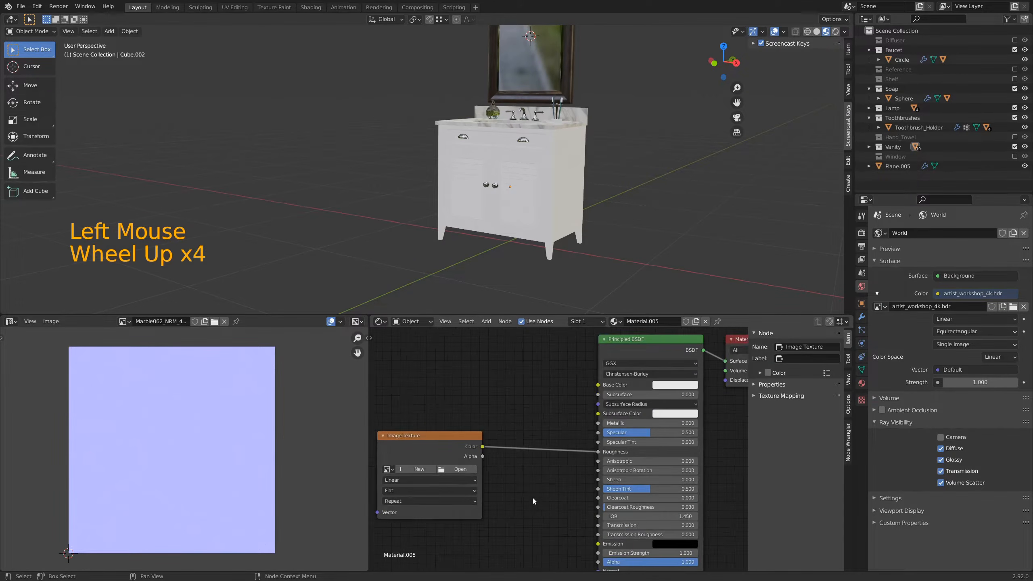
{"action": "middle_click_drag", "start_coordinate": [532, 498], "coordinate": [624, 465]}
{"action": "scroll", "coordinate": [603, 488], "scroll_direction": "up", "scroll_amount": 4}
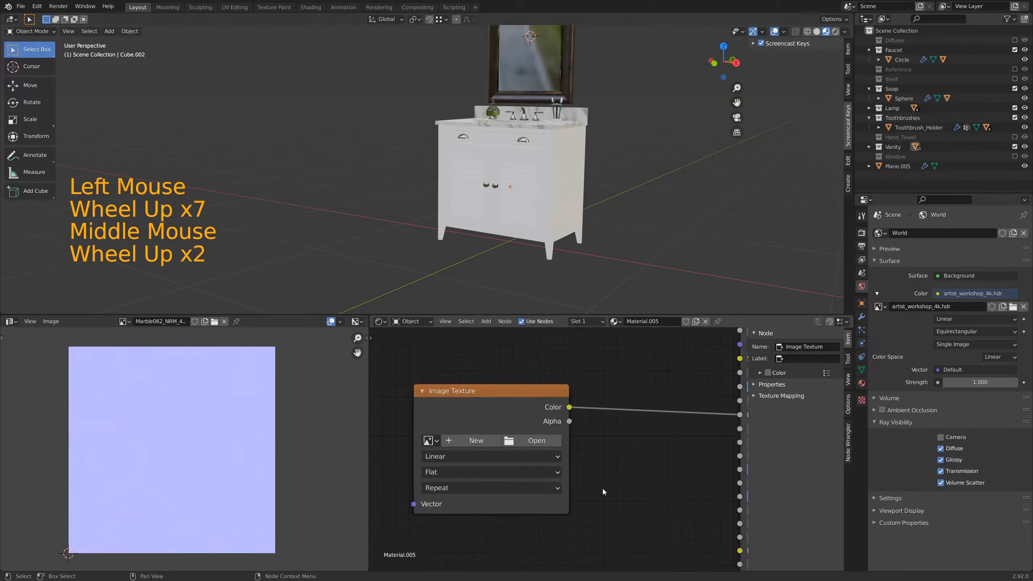
{"action": "middle_click_drag", "start_coordinate": [565, 485], "coordinate": [606, 481]}
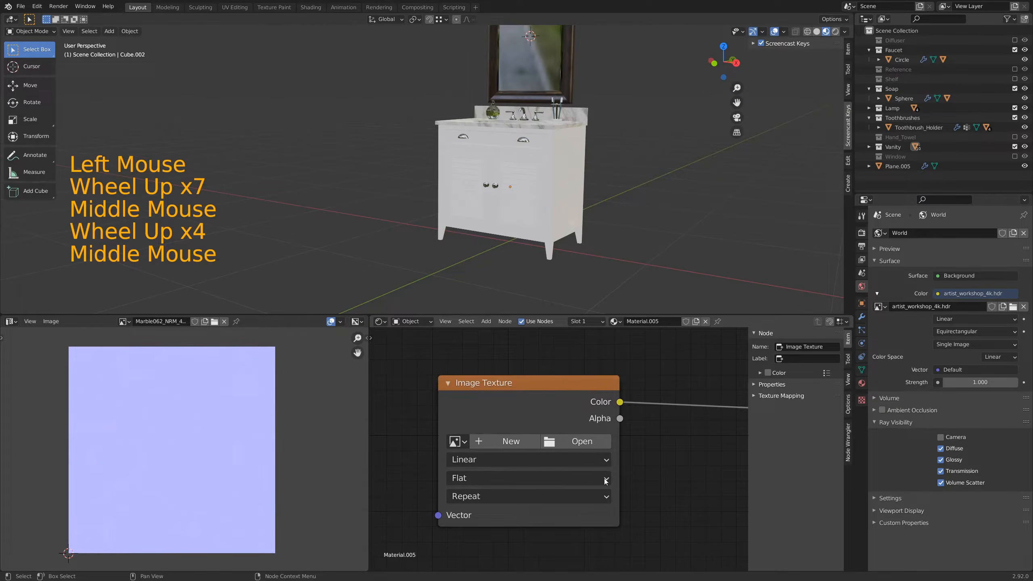
{"action": "left_click", "coordinate": [466, 444]}
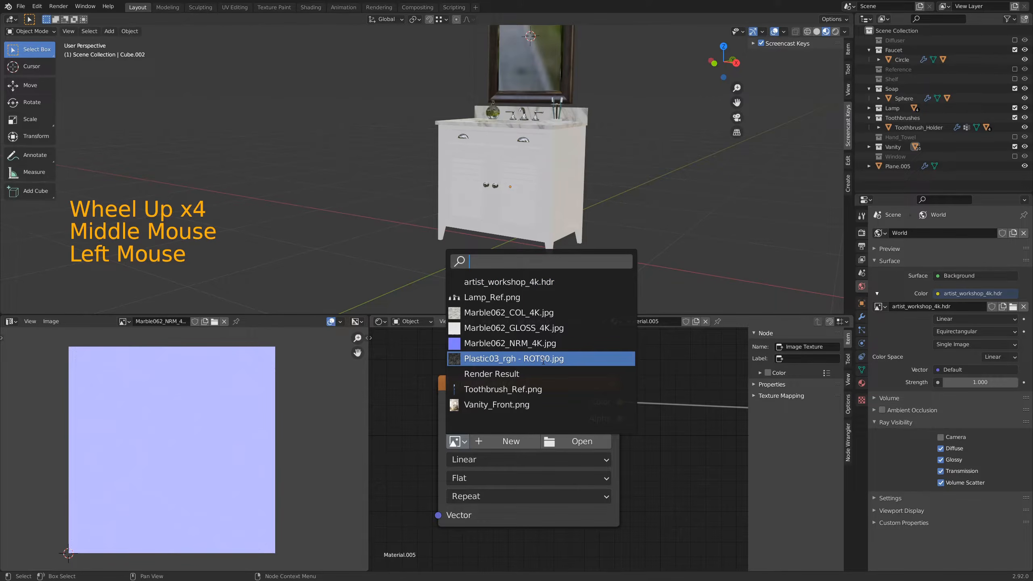
{"action": "left_click", "coordinate": [458, 444]}
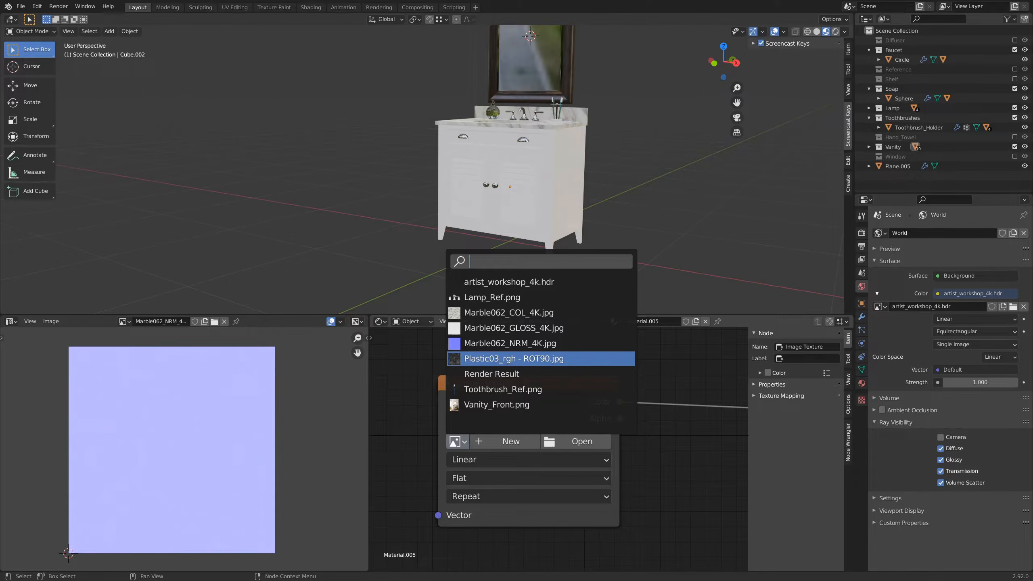
{"action": "left_click", "coordinate": [506, 360]}
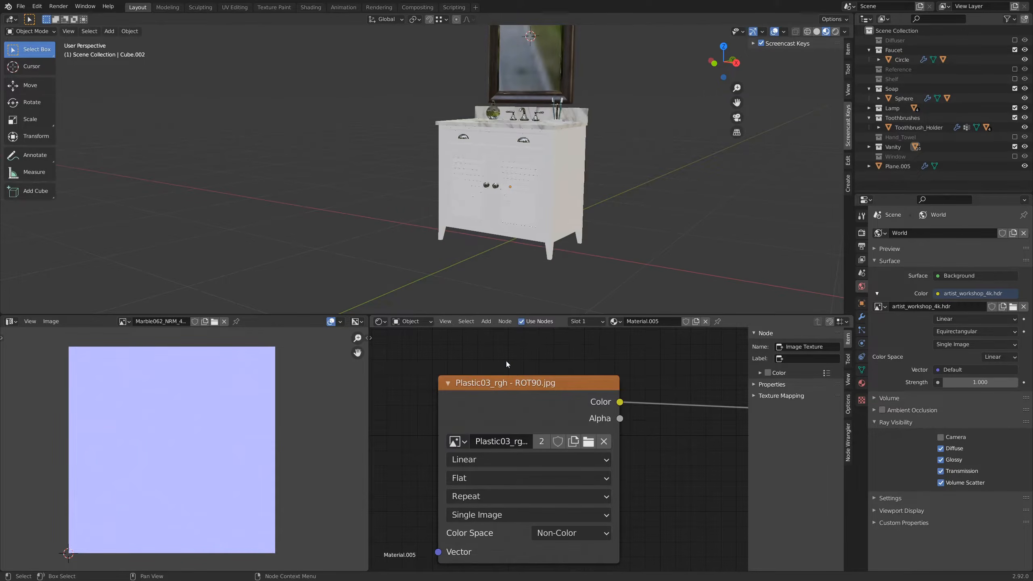
{"action": "left_click", "coordinate": [20, 7]}
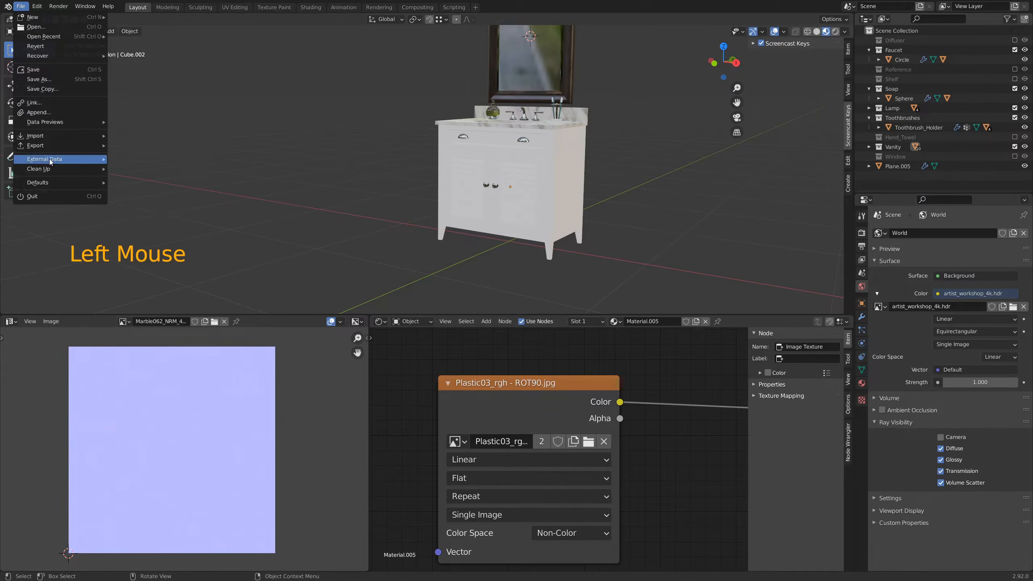
{"action": "mouse_move", "coordinate": [50, 162]}
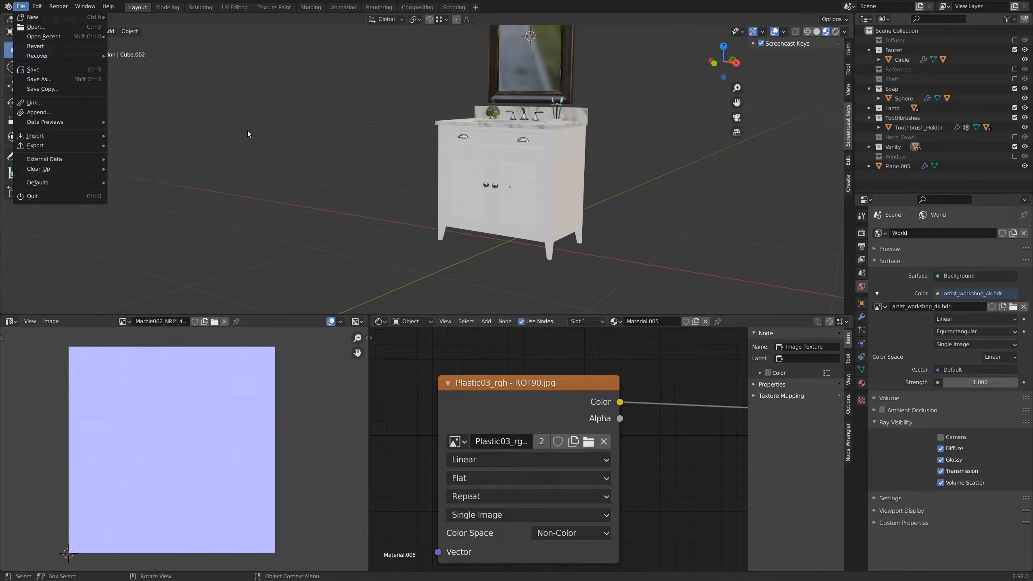
{"action": "left_click", "coordinate": [513, 1]}
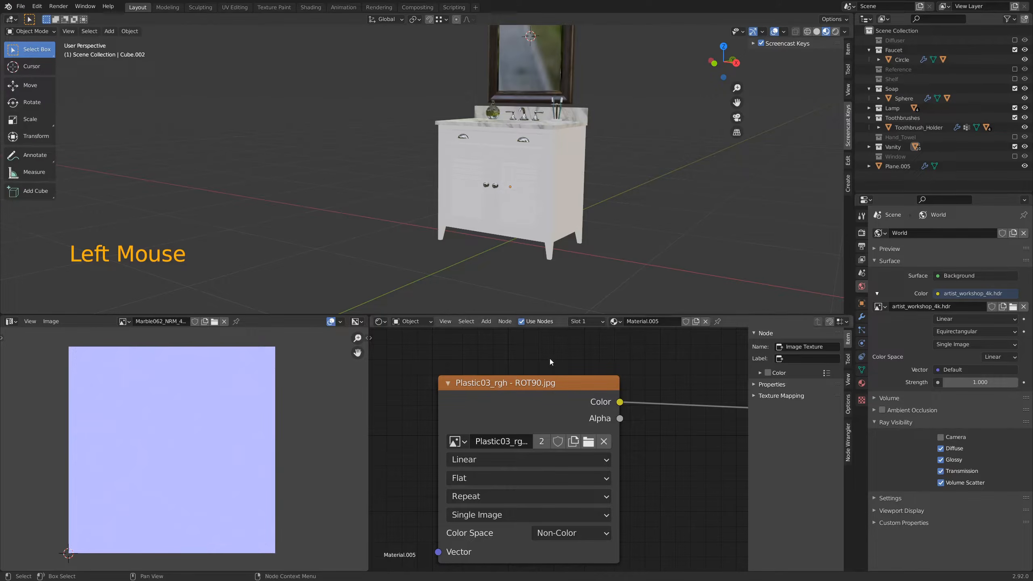
Step: Reposition the roughness image node so it lines up with the Principled BSDF's Roughness input
{"action": "scroll", "coordinate": [624, 426], "scroll_direction": "down", "scroll_amount": 4}
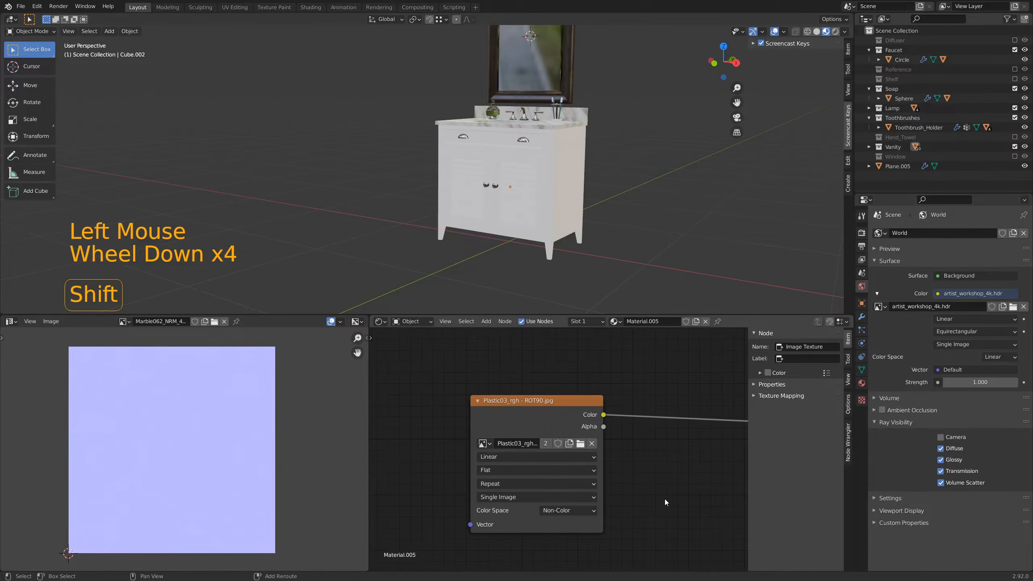
{"action": "middle_click_drag", "start_coordinate": [665, 499], "coordinate": [561, 487], "text": "shift"}
{"action": "scroll", "coordinate": [619, 477], "scroll_direction": "down", "scroll_amount": 3}
{"action": "left_click_drag", "start_coordinate": [458, 403], "coordinate": [458, 411]}
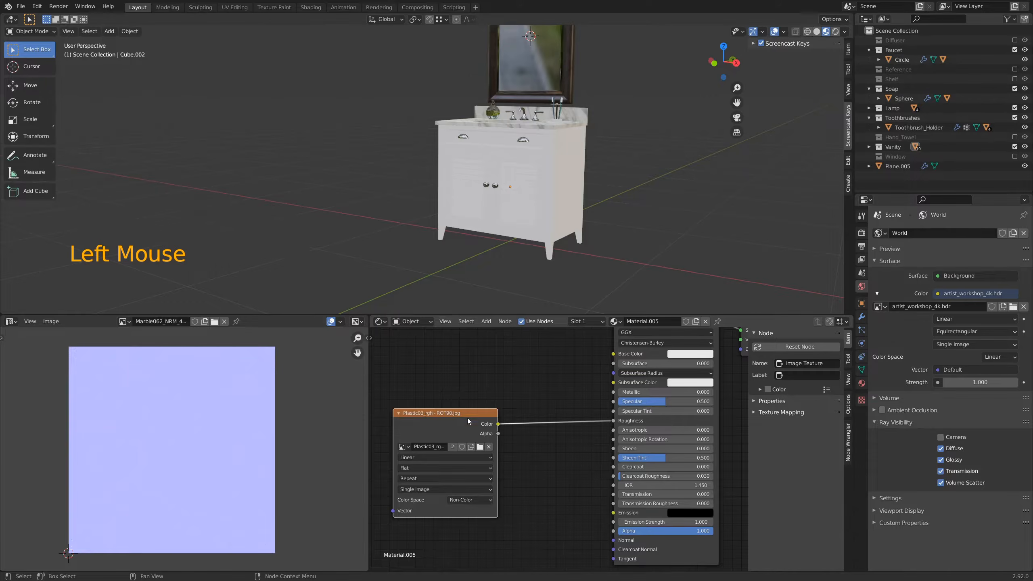
{"action": "left_click_drag", "start_coordinate": [466, 412], "coordinate": [457, 409]}
{"action": "scroll", "coordinate": [516, 455], "scroll_direction": "down", "scroll_amount": 3}
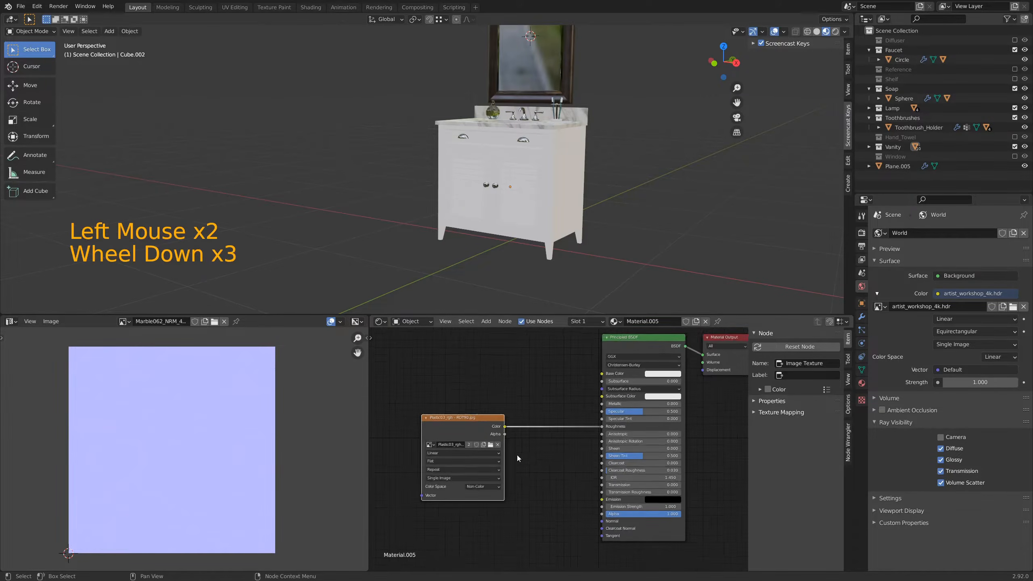
{"action": "scroll", "coordinate": [516, 455], "scroll_direction": "down", "scroll_amount": 3}
{"action": "middle_click_drag", "start_coordinate": [516, 456], "coordinate": [535, 457], "text": "shift"}
{"action": "left_click", "coordinate": [503, 429]}
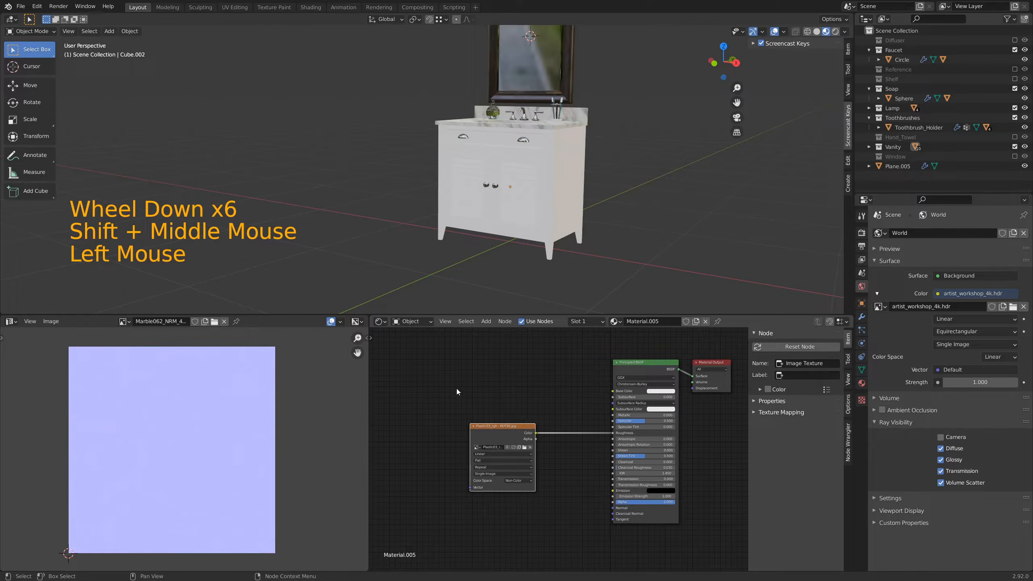
Step: Check in the preferences whether the Node Wrangler add-on is enabled
{"action": "left_click", "coordinate": [37, 6]}
{"action": "left_click", "coordinate": [63, 143]}
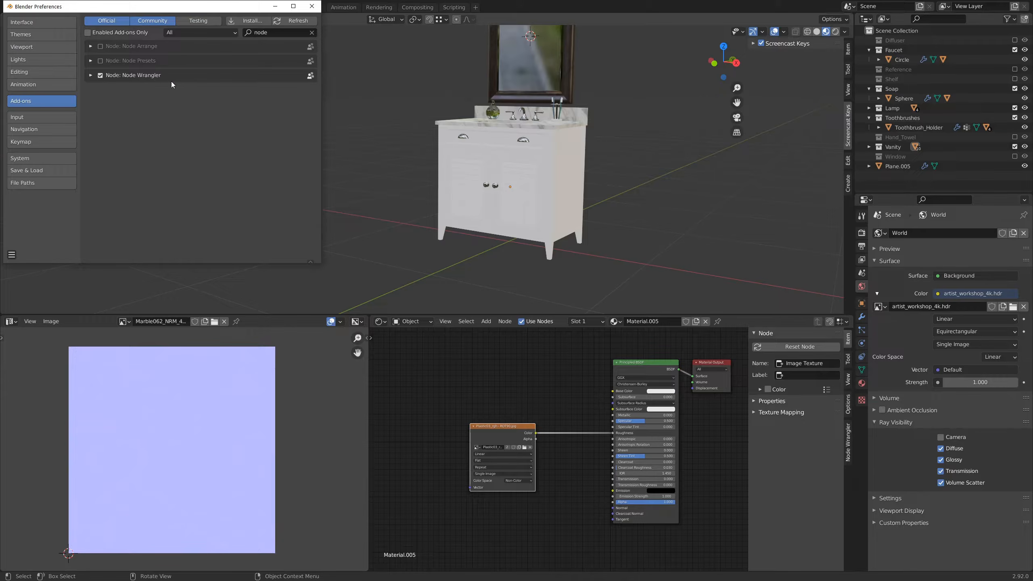
{"action": "left_click", "coordinate": [312, 6]}
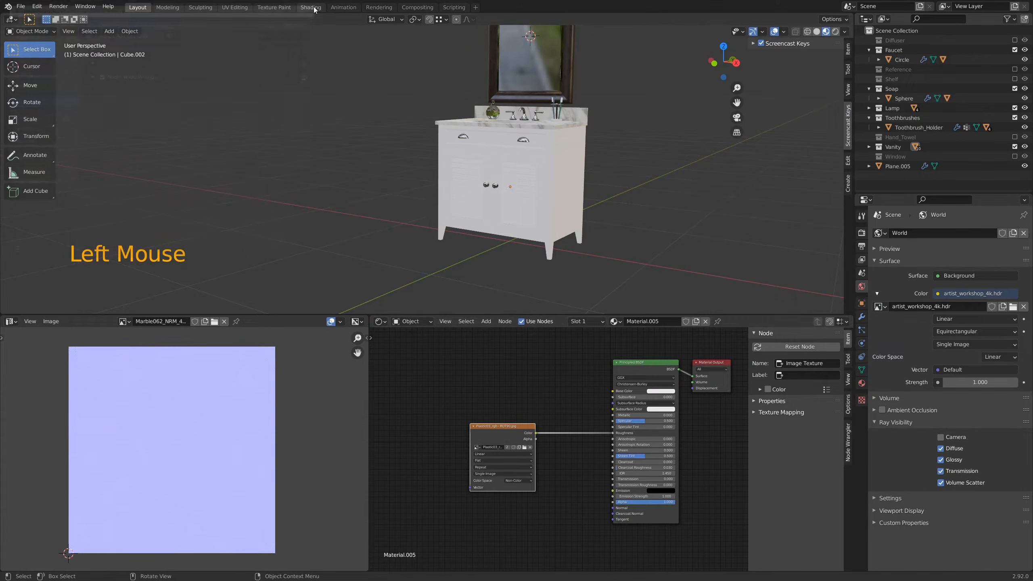
Step: Add Texture Coordinate and Mapping nodes to the roughness image texture with Node Wrangler's texture setup
{"action": "left_click", "coordinate": [496, 431]}
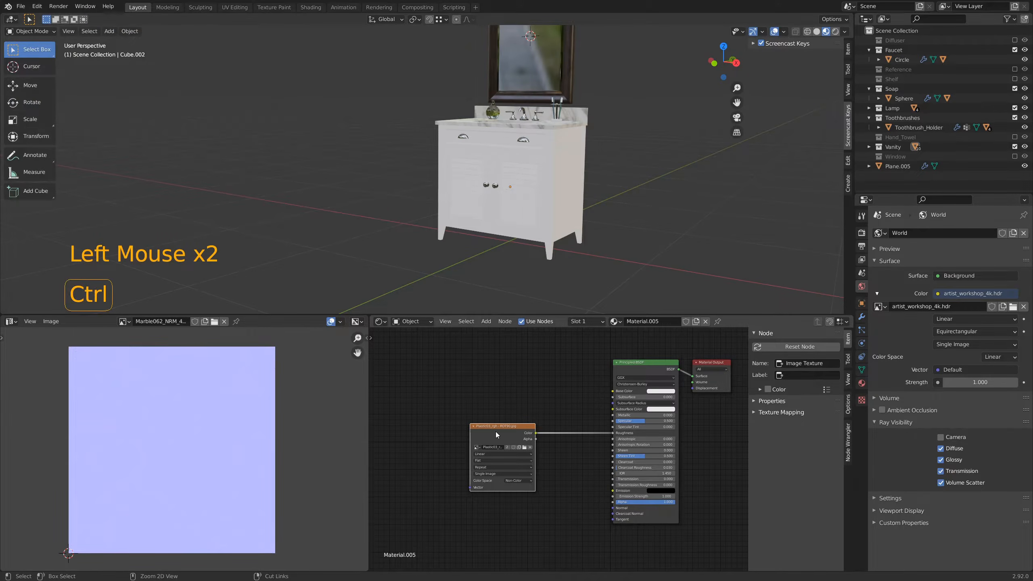
{"action": "key", "text": "ctrl+t"}
{"action": "middle_click_drag", "start_coordinate": [406, 381], "coordinate": [531, 366]}
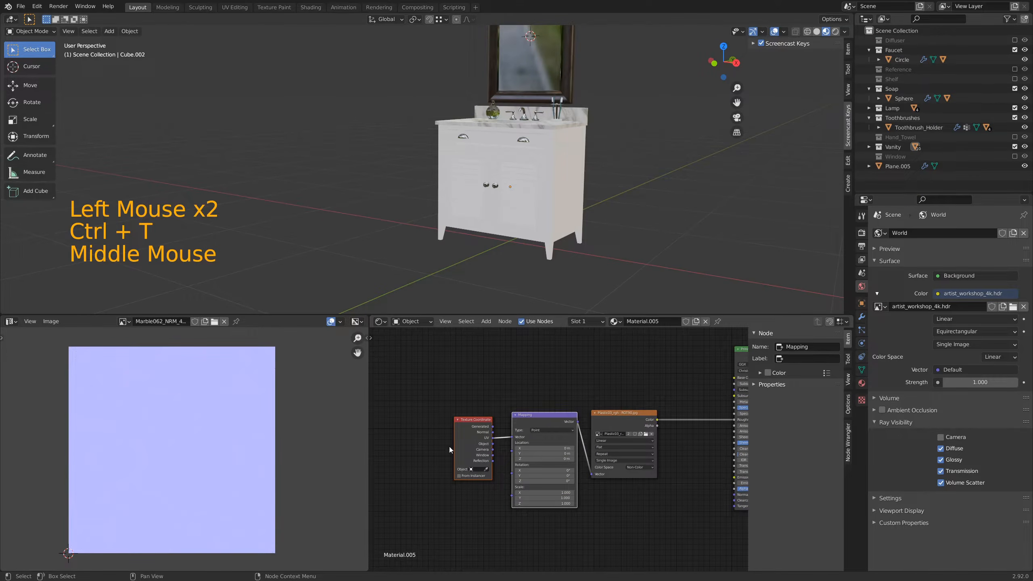
Step: Reposition the Texture Coordinate and Mapping nodes beside the roughness image, and connect the Object coordinate output to Mapping's Vector input
{"action": "left_click_drag", "start_coordinate": [547, 419], "coordinate": [529, 472]}
{"action": "scroll", "coordinate": [611, 512], "scroll_direction": "up", "scroll_amount": 4}
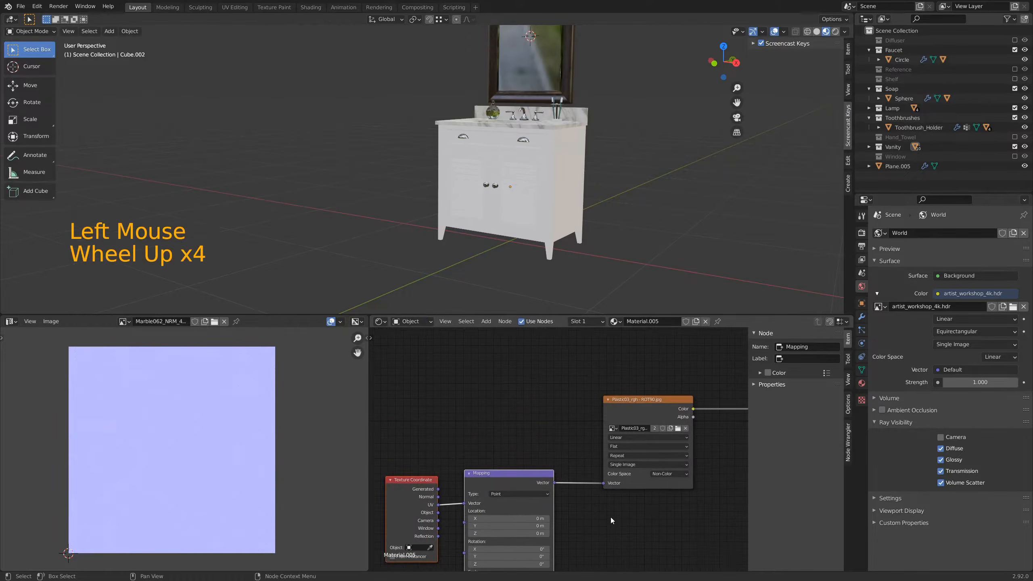
{"action": "middle_click_drag", "start_coordinate": [612, 520], "coordinate": [613, 479]}
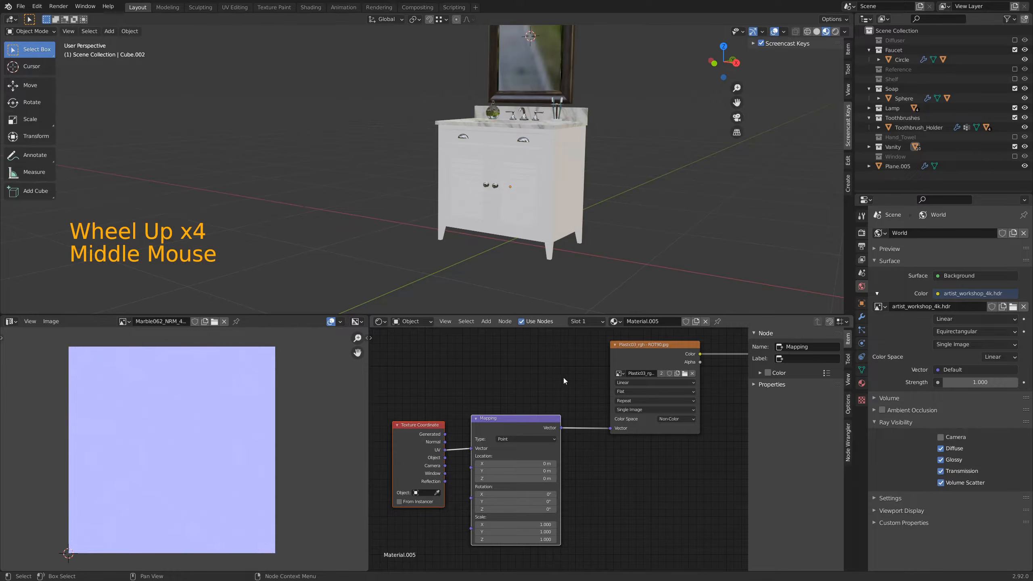
{"action": "middle_click_drag", "start_coordinate": [563, 379], "coordinate": [561, 383]}
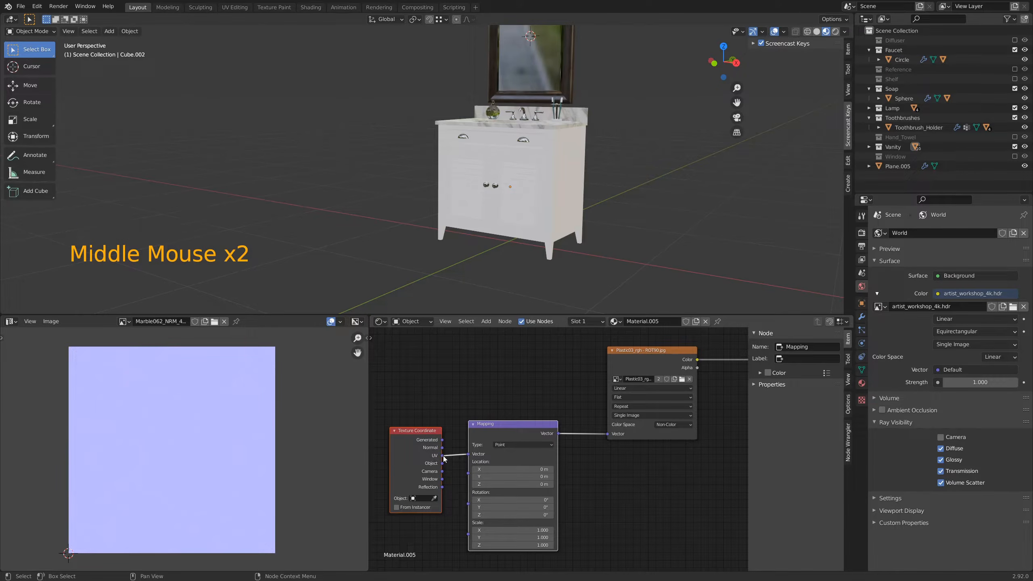
{"action": "left_click_drag", "start_coordinate": [443, 464], "coordinate": [473, 456]}
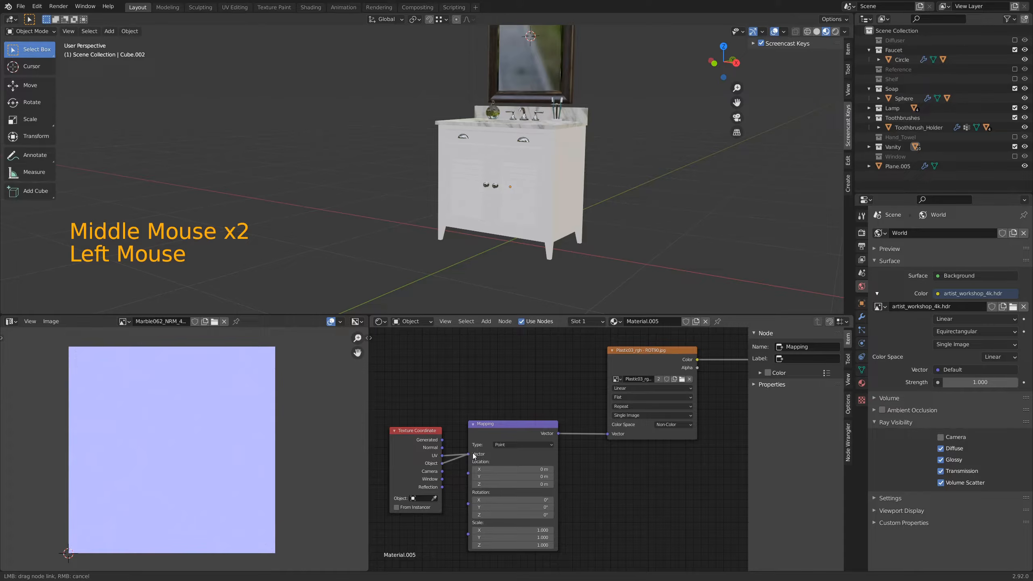
Step: Change the cabinet's roughness Image Texture projection from Flat to Box
{"action": "left_click", "coordinate": [563, 206]}
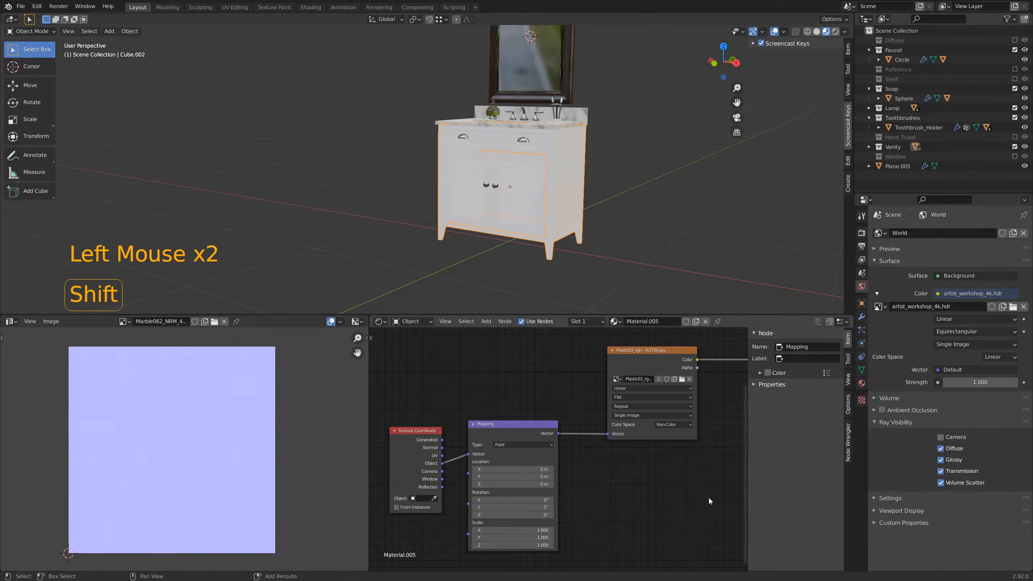
{"action": "middle_click_drag", "start_coordinate": [708, 497], "coordinate": [513, 483], "text": "shift"}
{"action": "scroll", "coordinate": [531, 430], "scroll_direction": "up", "scroll_amount": 4}
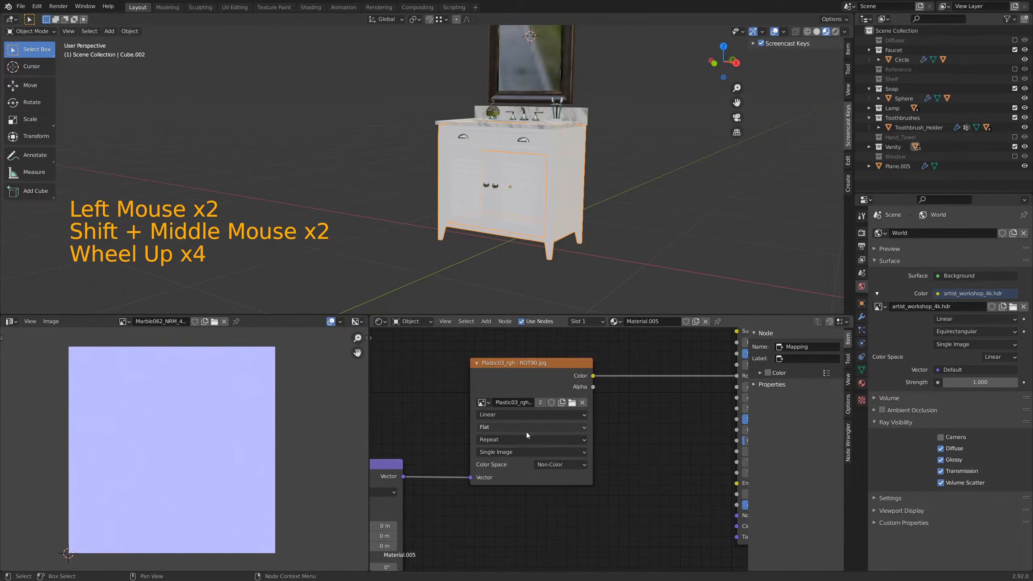
{"action": "left_click", "coordinate": [505, 427]}
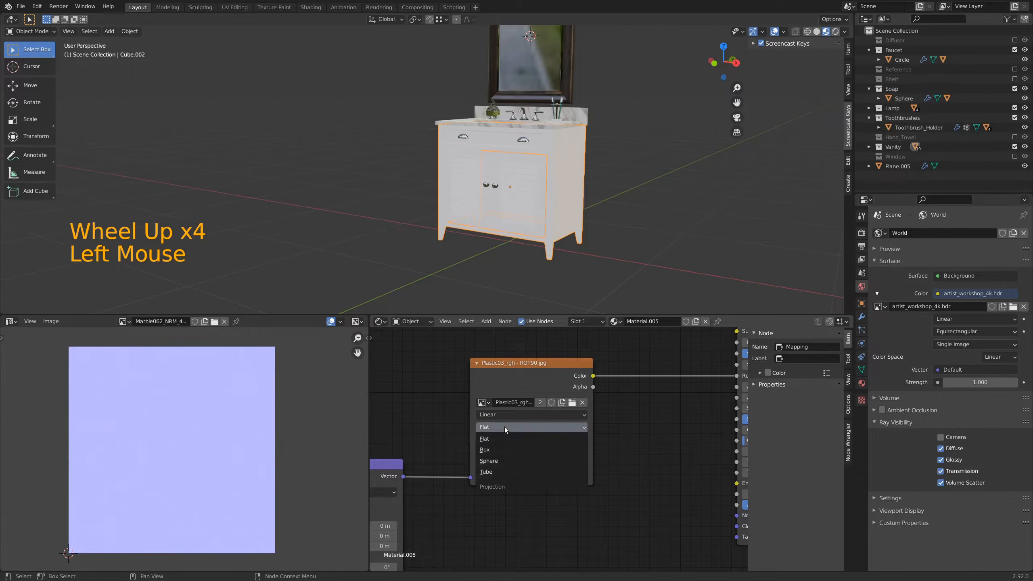
{"action": "left_click", "coordinate": [497, 450]}
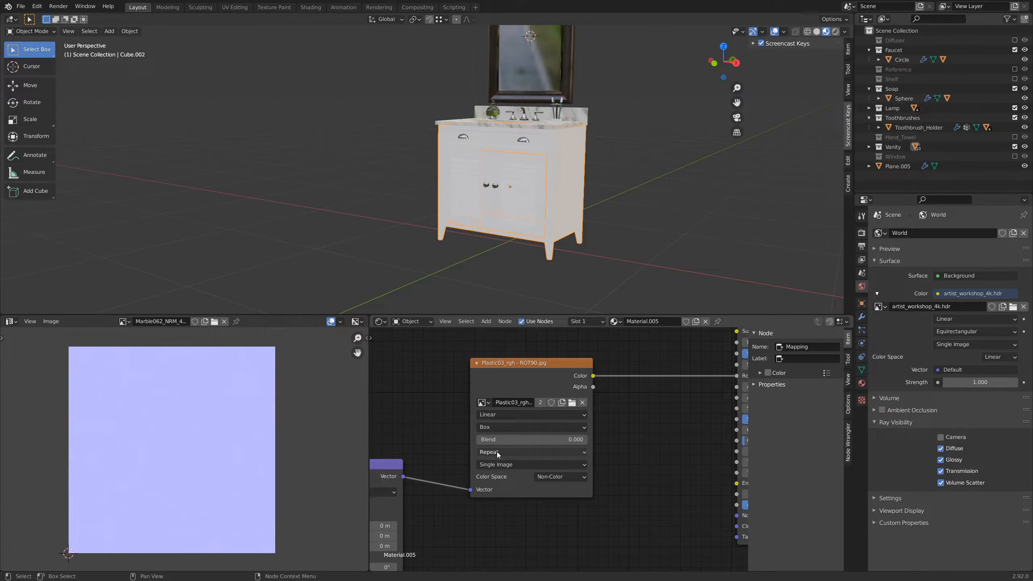
Step: Try a bright blue Base Color for the cabinet on the Principled BSDF and view the cabinet closer
{"action": "middle_click_drag", "start_coordinate": [634, 423], "coordinate": [394, 538]}
{"action": "left_click", "coordinate": [552, 412]}
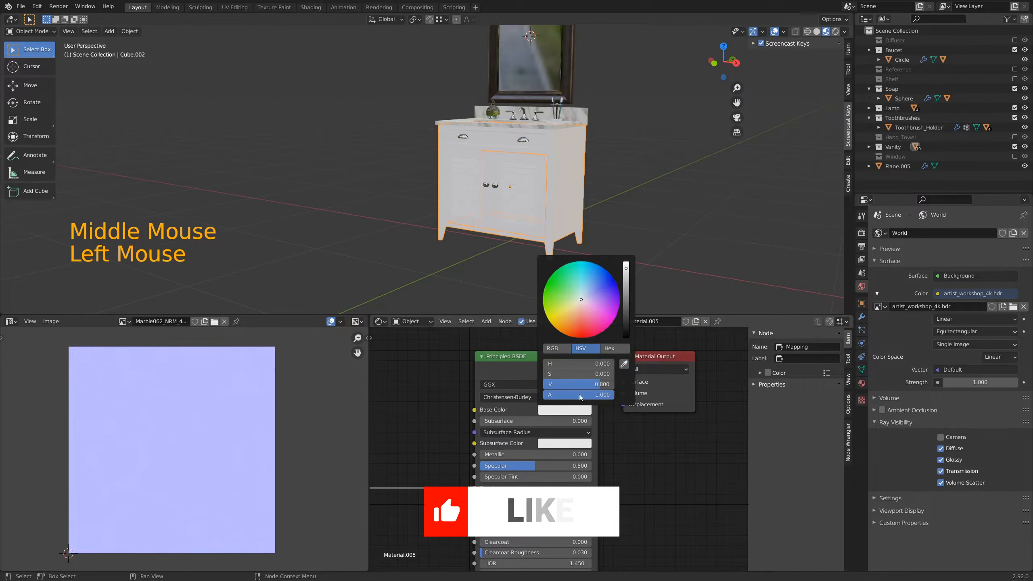
{"action": "left_click", "coordinate": [594, 278]}
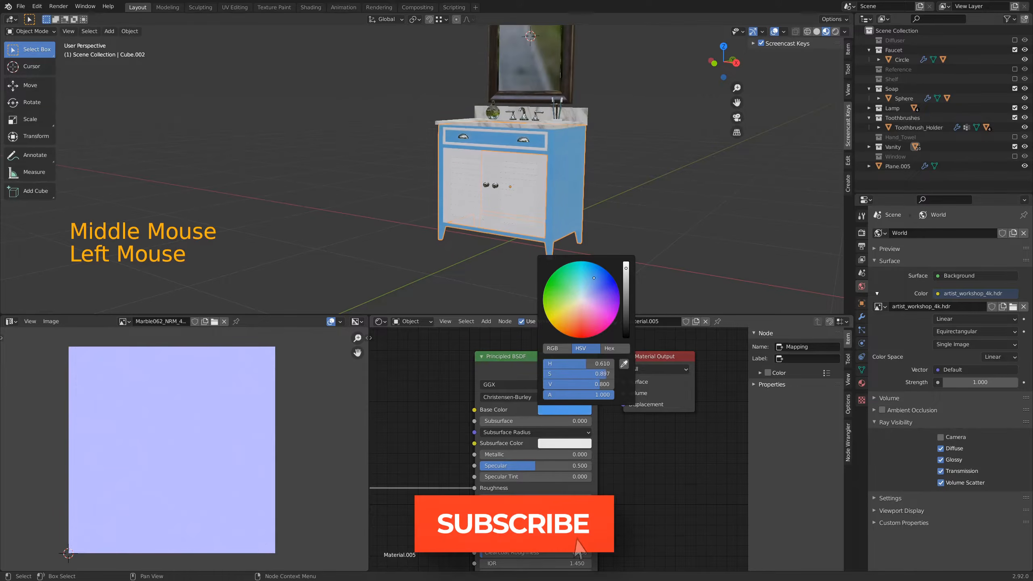
{"action": "scroll", "coordinate": [577, 193], "scroll_direction": "up", "scroll_amount": 2}
{"action": "middle_click_drag", "start_coordinate": [577, 193], "coordinate": [502, 174], "text": "shift"}
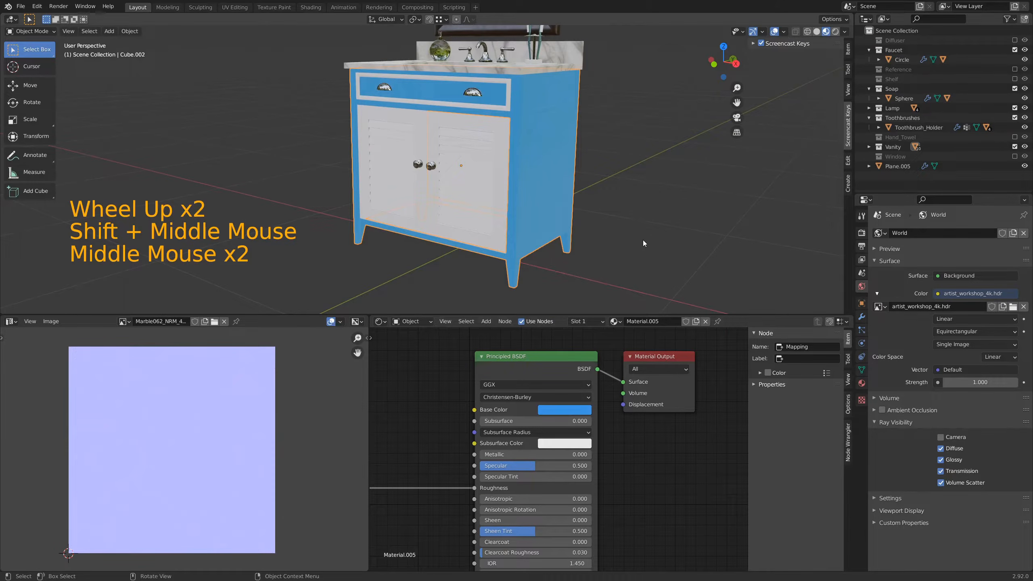
Step: Set the Principled BSDF's Base Color to hex 385480 and deselect the cabinet
{"action": "left_click", "coordinate": [586, 411]}
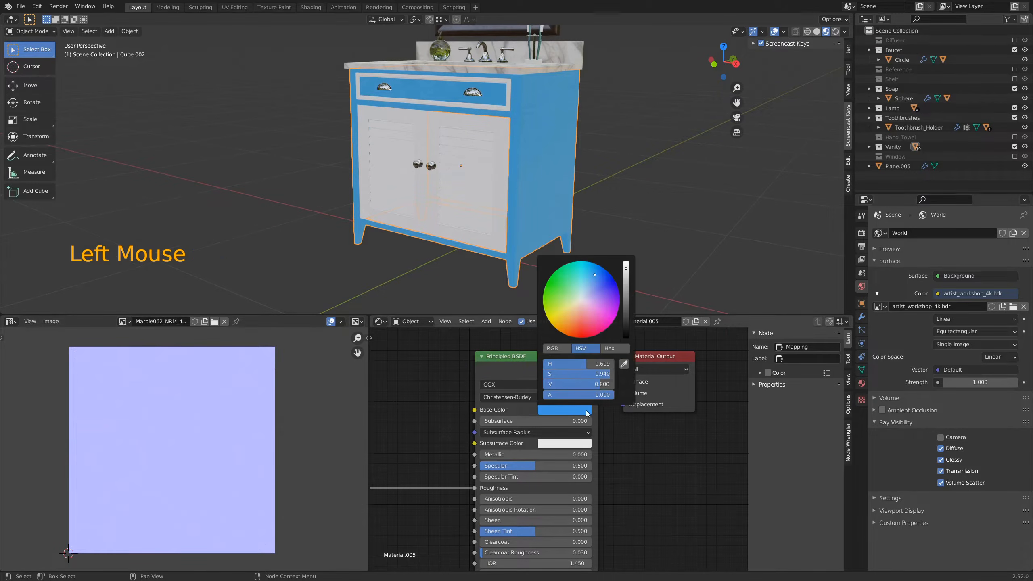
{"action": "left_click", "coordinate": [613, 348]}
{"action": "left_click", "coordinate": [594, 364]}
{"action": "type", "text": "385480"}
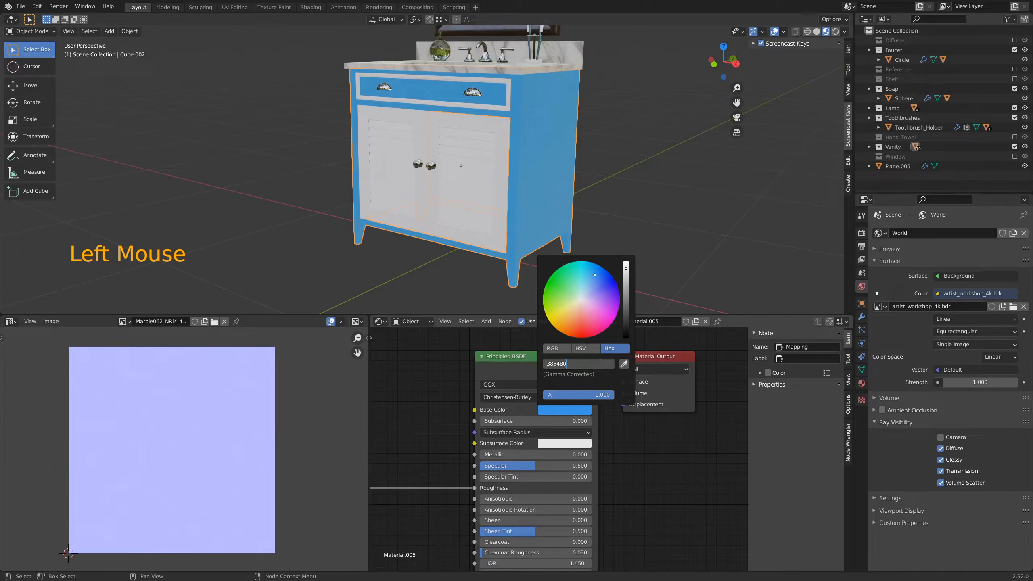
{"action": "key", "text": "Return"}
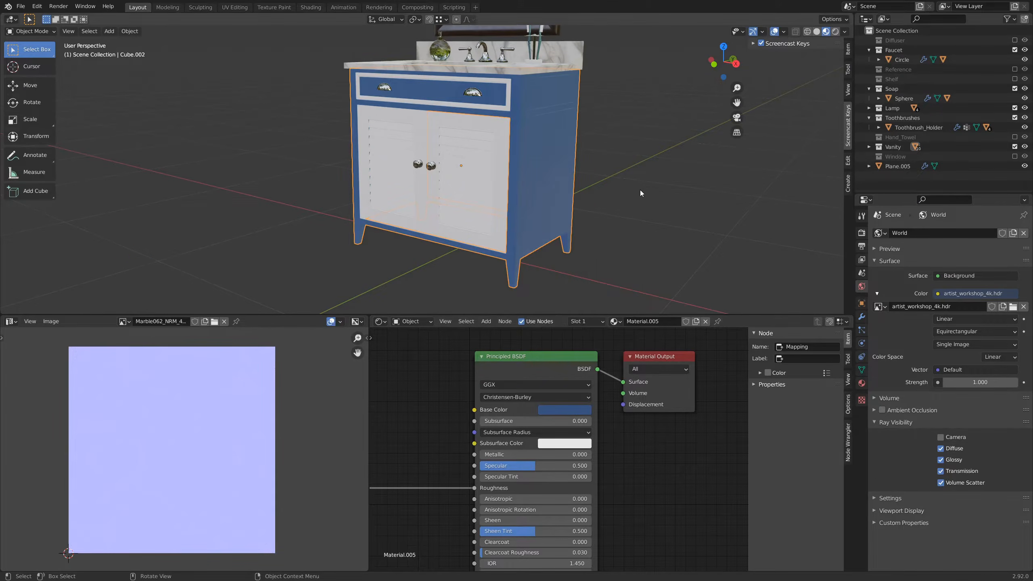
{"action": "left_click", "coordinate": [640, 190]}
Step: Inspect the roughness on the cabinet's side, and insert a ColorRamp node between the roughness image's Color output and the Roughness input
{"action": "scroll", "coordinate": [616, 183], "scroll_direction": "up", "scroll_amount": 2}
{"action": "middle_click_drag", "start_coordinate": [657, 173], "coordinate": [489, 133], "text": "shift"}
{"action": "middle_click_drag", "start_coordinate": [500, 248], "coordinate": [576, 177], "text": "shift"}
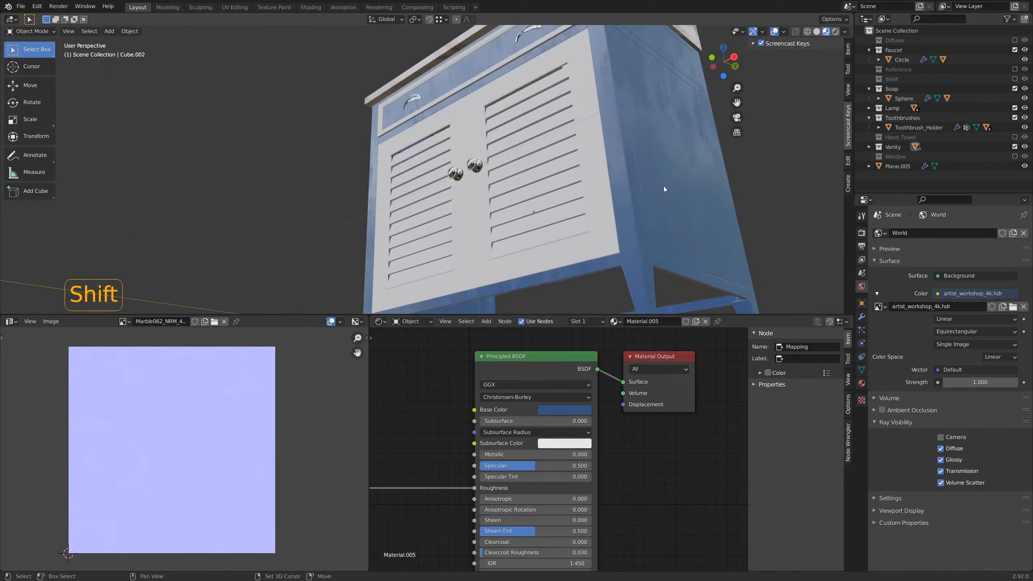
{"action": "middle_click_drag", "start_coordinate": [664, 185], "coordinate": [518, 196], "text": "shift"}
{"action": "scroll", "coordinate": [463, 410], "scroll_direction": "down", "scroll_amount": 5}
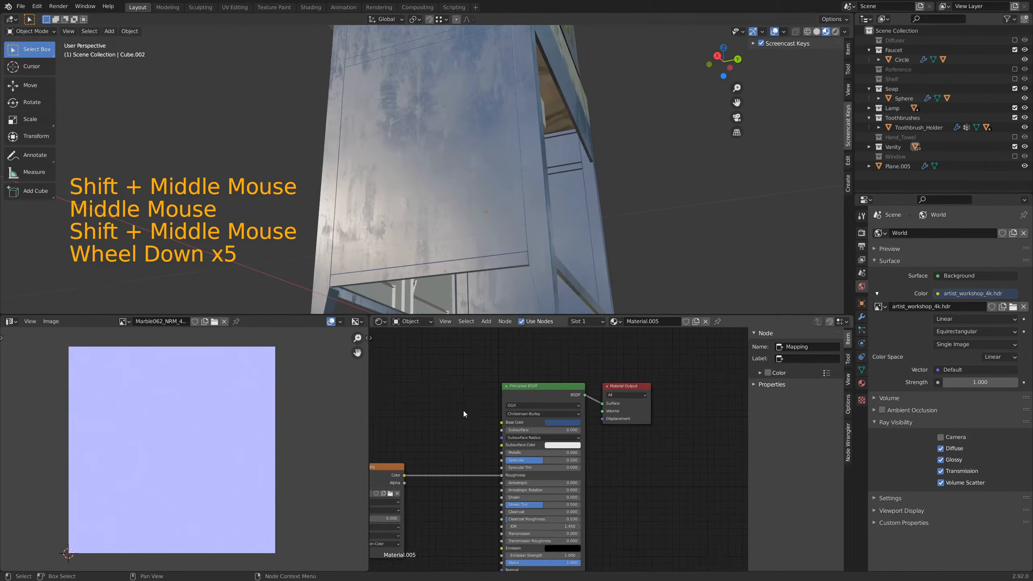
{"action": "middle_click_drag", "start_coordinate": [464, 410], "coordinate": [518, 398], "text": "shift"}
{"action": "scroll", "coordinate": [517, 398], "scroll_direction": "down", "scroll_amount": 1}
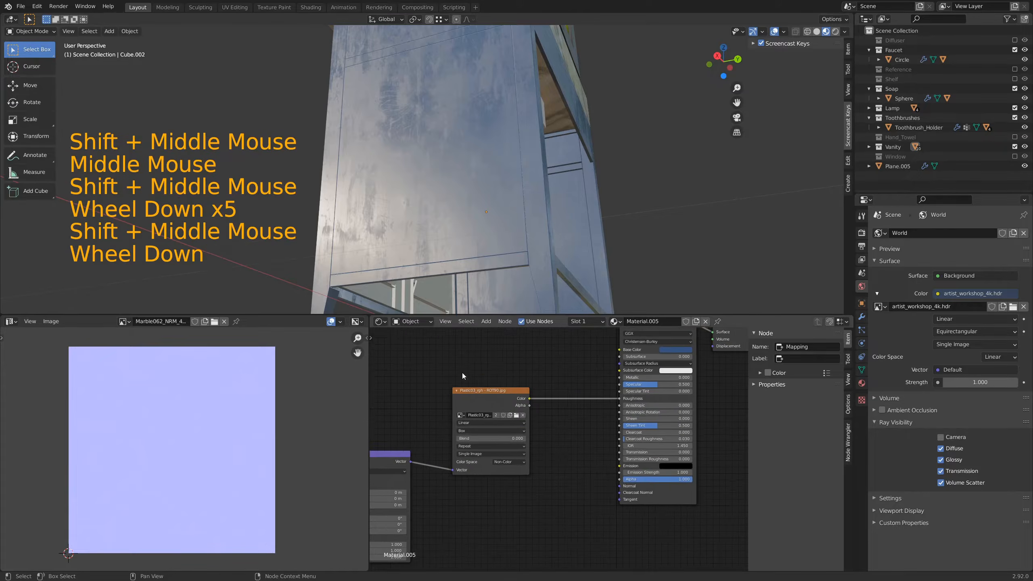
{"action": "left_click", "coordinate": [555, 368]}
{"action": "key", "text": "shift+a"}
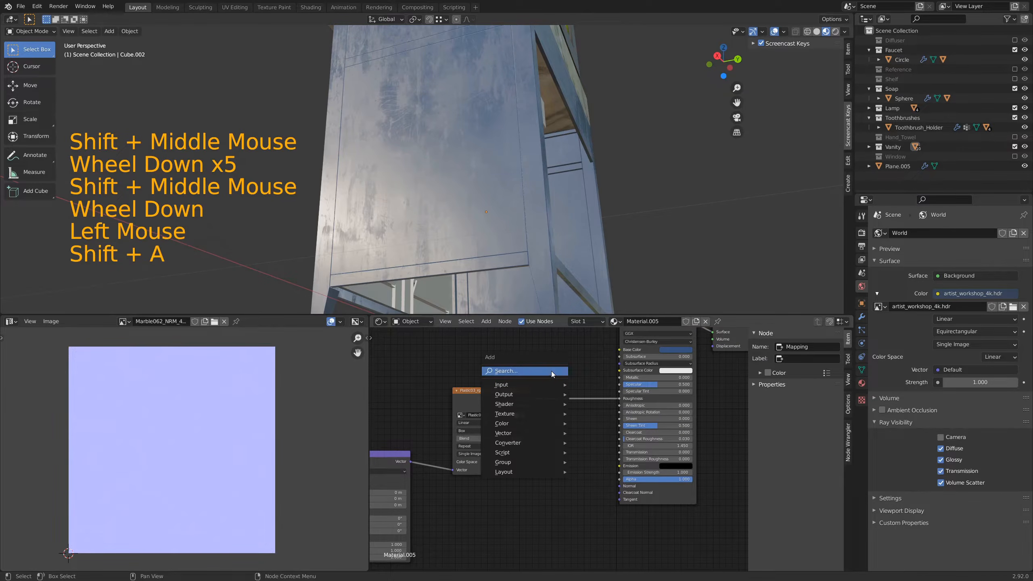
{"action": "left_click", "coordinate": [551, 371]}
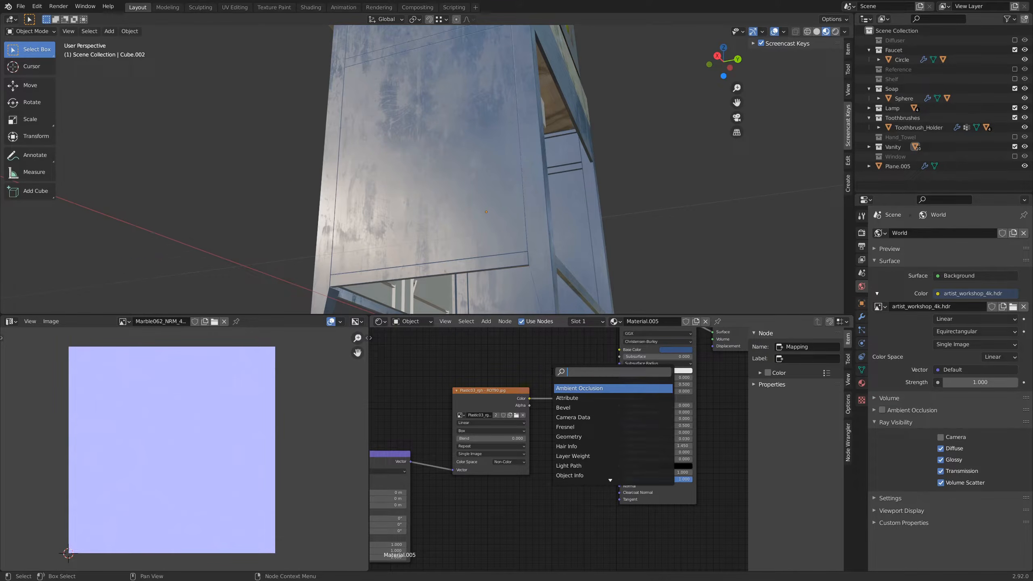
{"action": "type", "text": "col"}
{"action": "key", "text": "Down"}
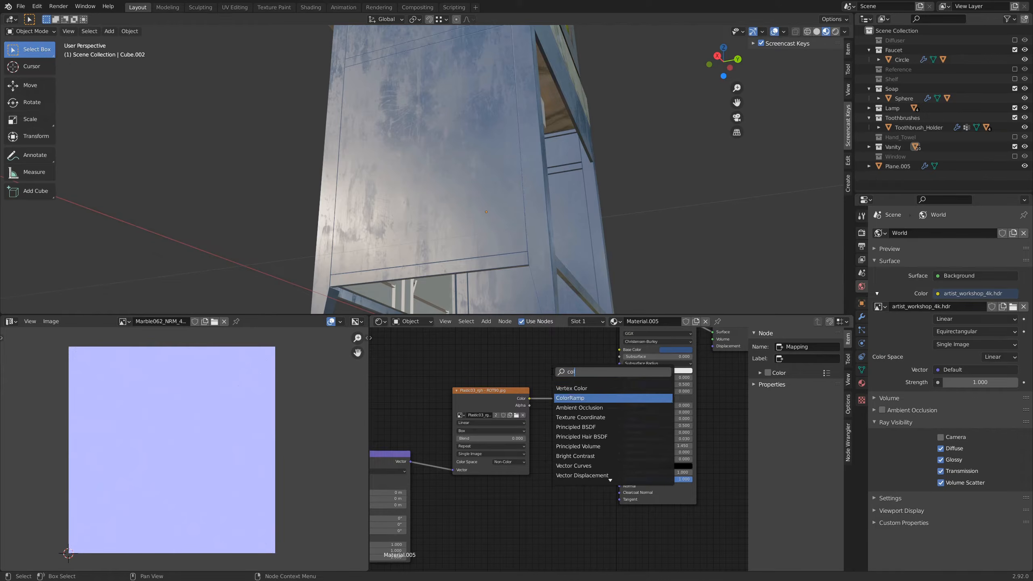
{"action": "key", "text": "Return"}
{"action": "left_click", "coordinate": [554, 375]}
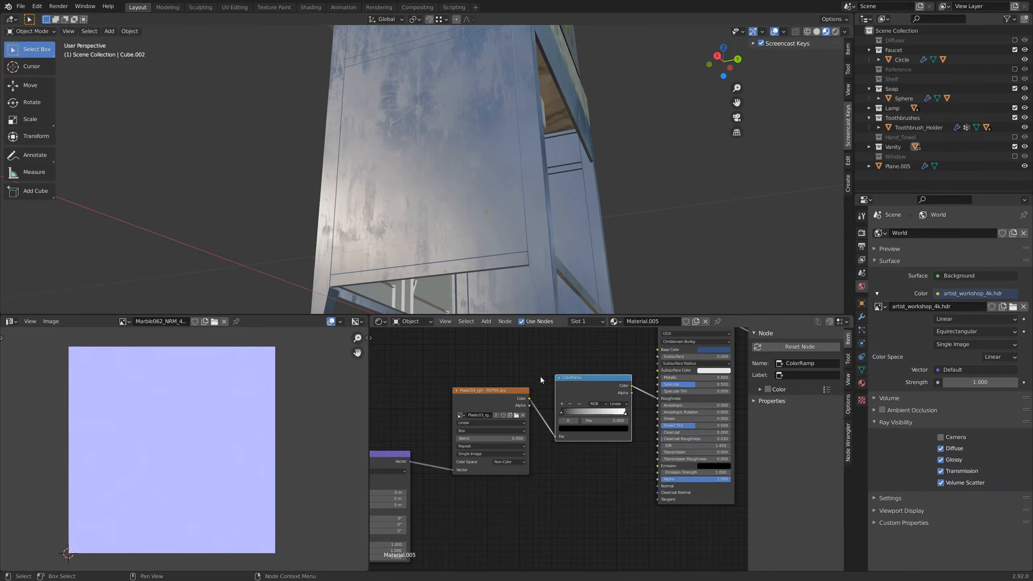
Step: Set the HSV value of the ColorRamp's black stop at position 0 to 0.055
{"action": "scroll", "coordinate": [609, 471], "scroll_direction": "up", "scroll_amount": 4}
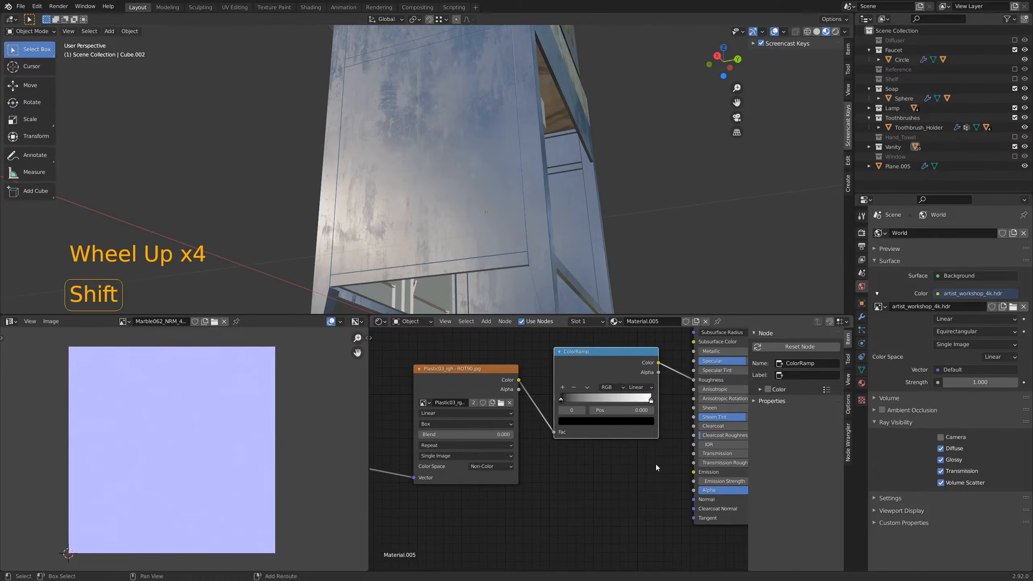
{"action": "middle_click_drag", "start_coordinate": [655, 464], "coordinate": [565, 529], "text": "shift"}
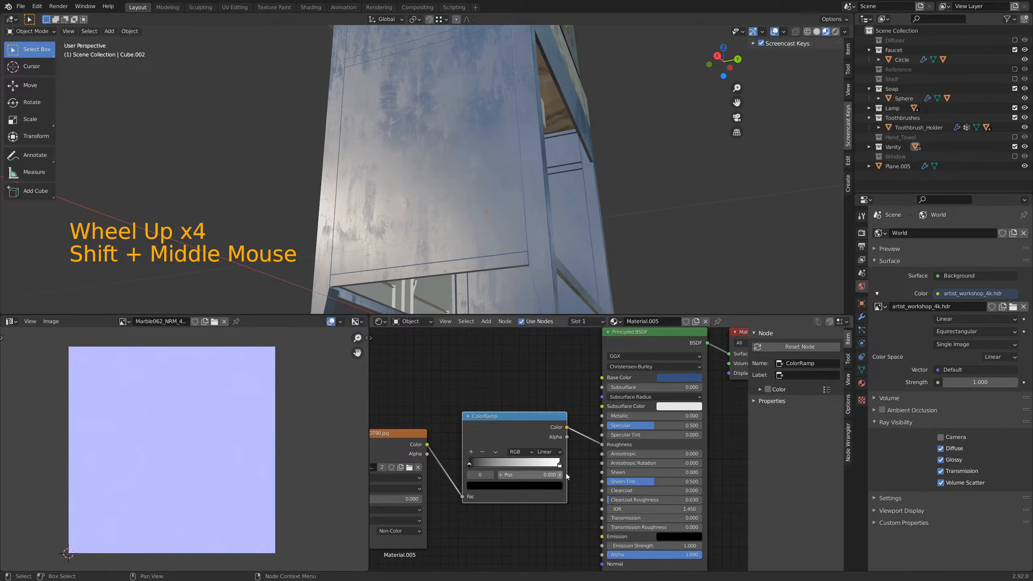
{"action": "left_click", "coordinate": [470, 467]}
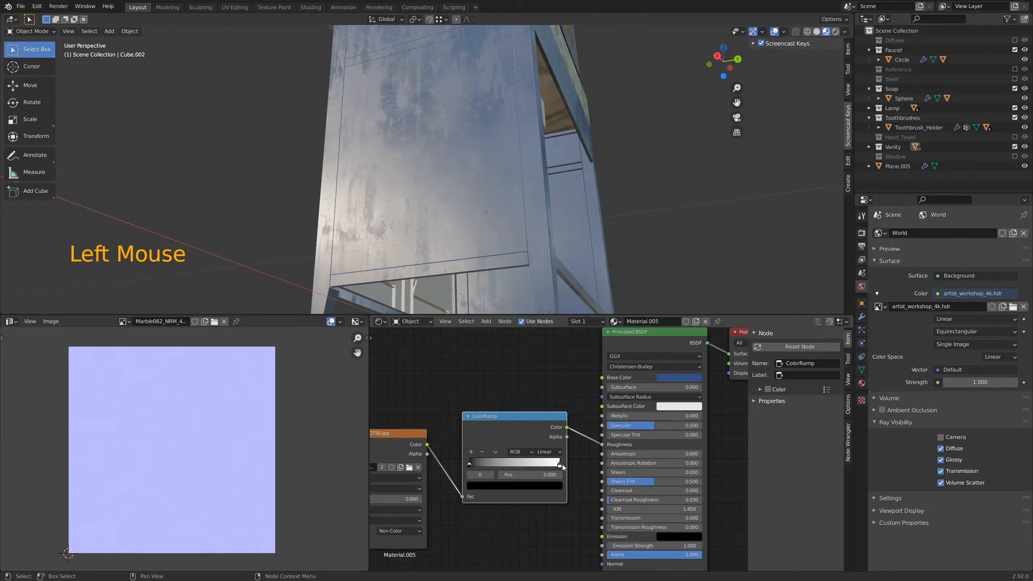
{"action": "left_click", "coordinate": [482, 486]}
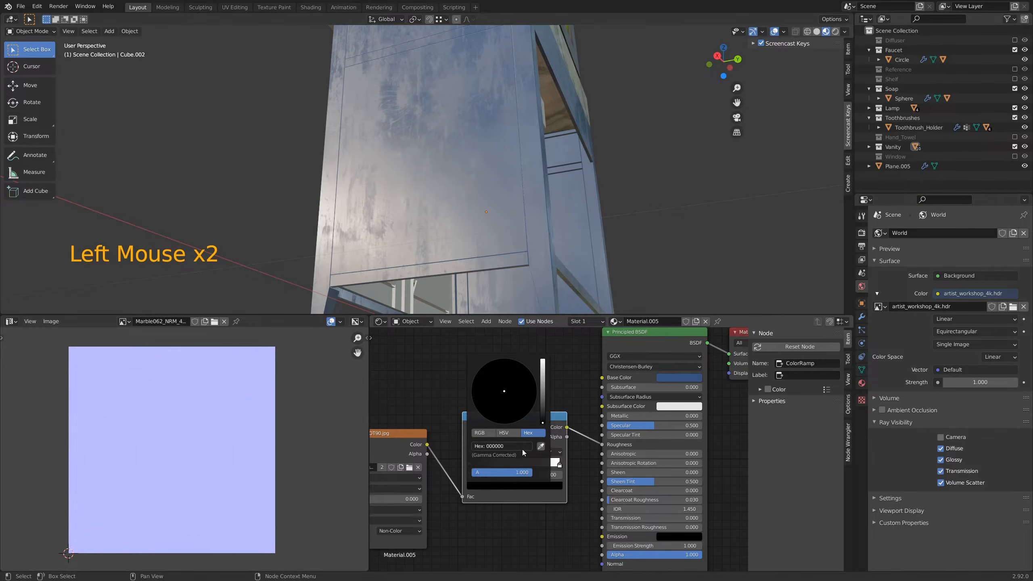
{"action": "left_click", "coordinate": [507, 433]}
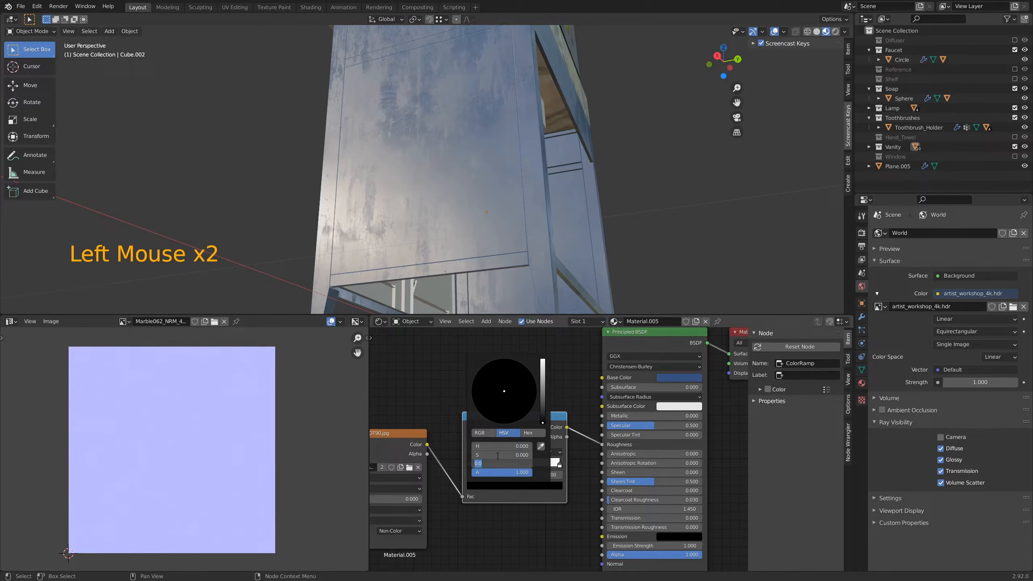
{"action": "type", "text": "."}
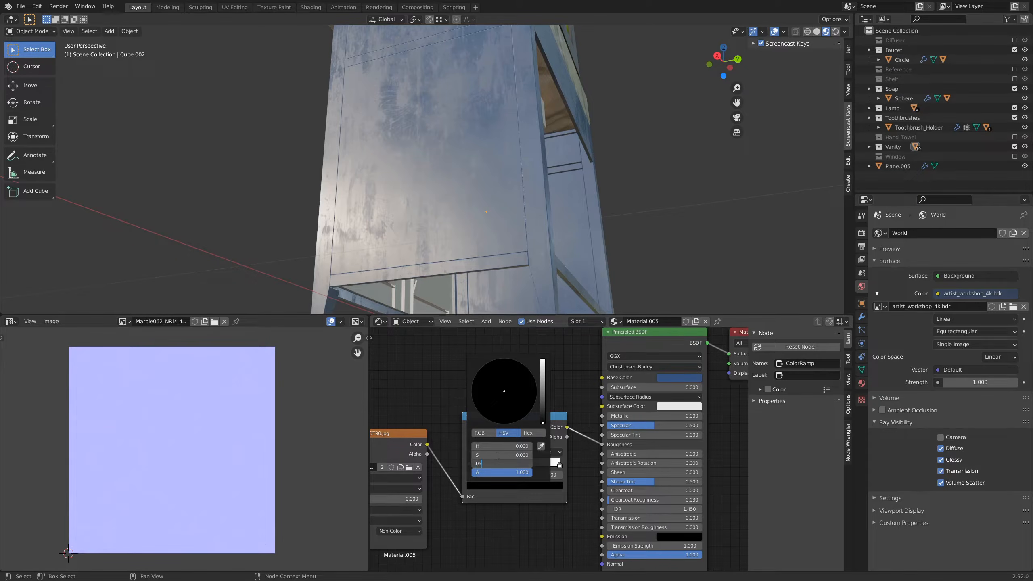
{"action": "key", "text": "Return"}
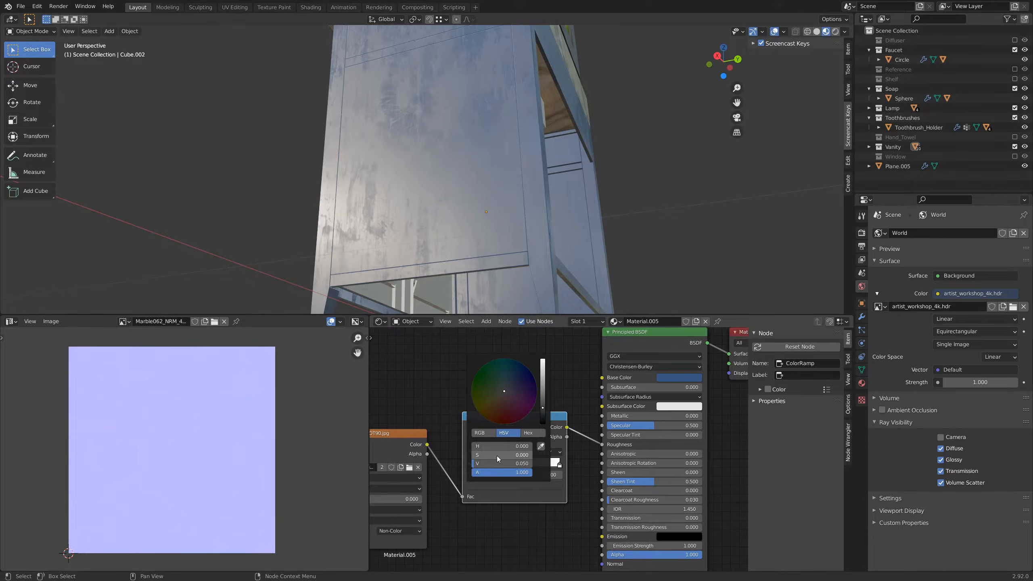
{"action": "double_click", "coordinate": [496, 465]}
{"action": "type", "text": ".0"}
{"action": "type", "text": "55"}
{"action": "key", "text": "Return"}
Step: Set the HSV value of the ColorRamp's white stop at position 1 to 0.5 and check the reflections on the cabinet side
{"action": "scroll", "coordinate": [453, 194], "scroll_direction": "up", "scroll_amount": 2}
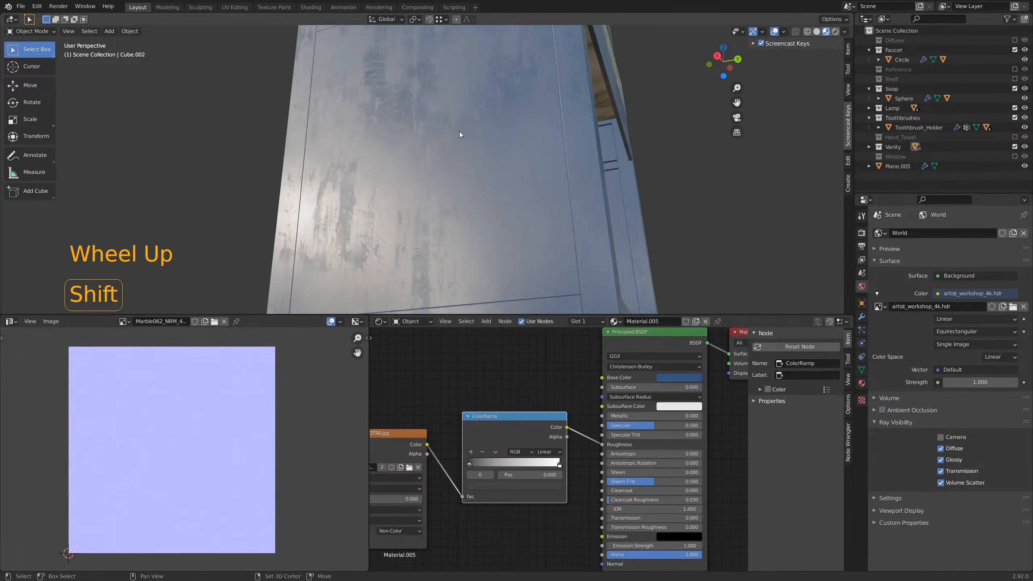
{"action": "middle_click_drag", "start_coordinate": [459, 131], "coordinate": [469, 191], "text": "shift"}
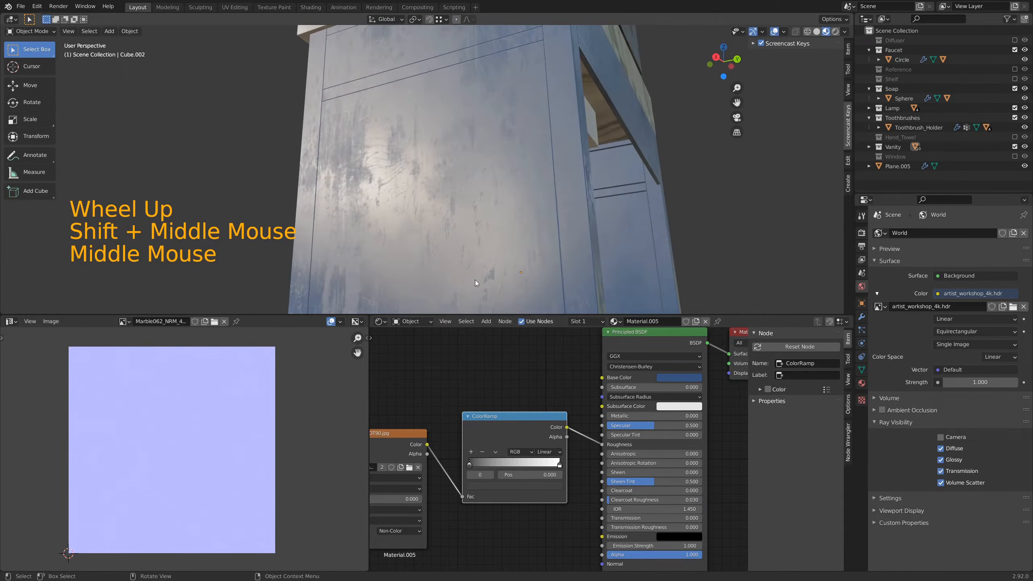
{"action": "left_click", "coordinate": [560, 467]}
{"action": "left_click", "coordinate": [549, 488]}
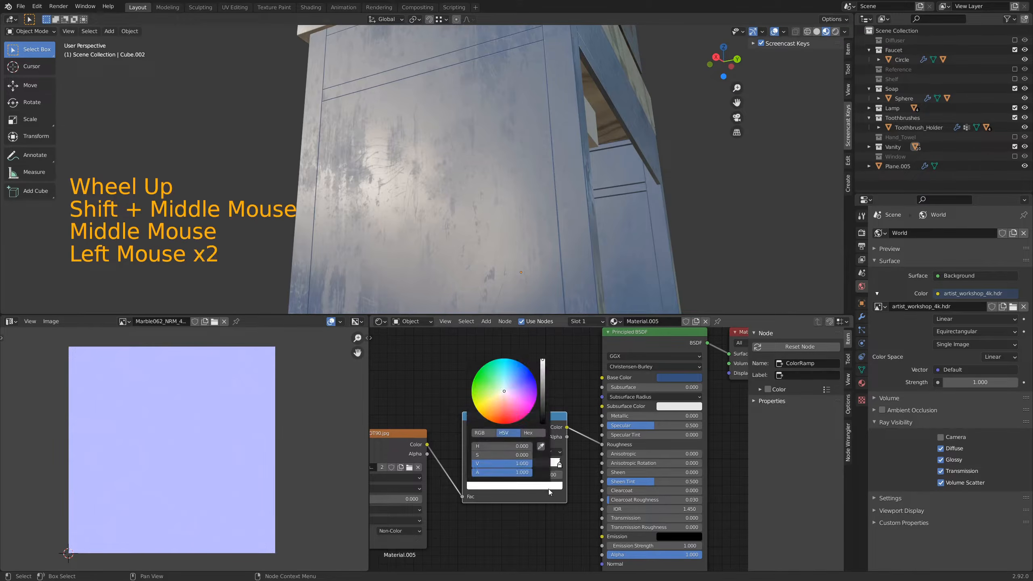
{"action": "left_click", "coordinate": [521, 463]}
{"action": "key", "text": "BackSpace"}
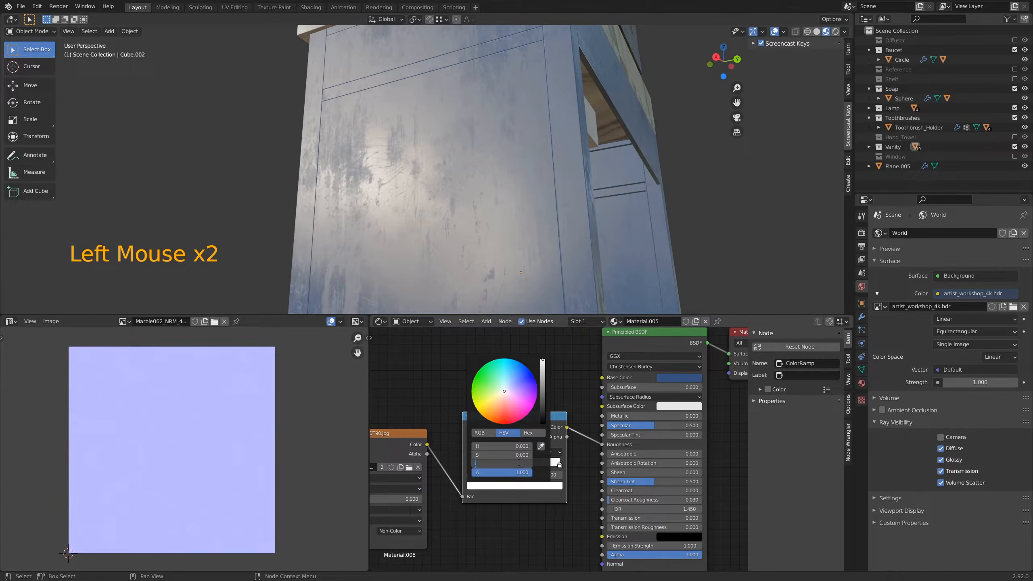
{"action": "type", "text": ".5"}
{"action": "key", "text": "Return"}
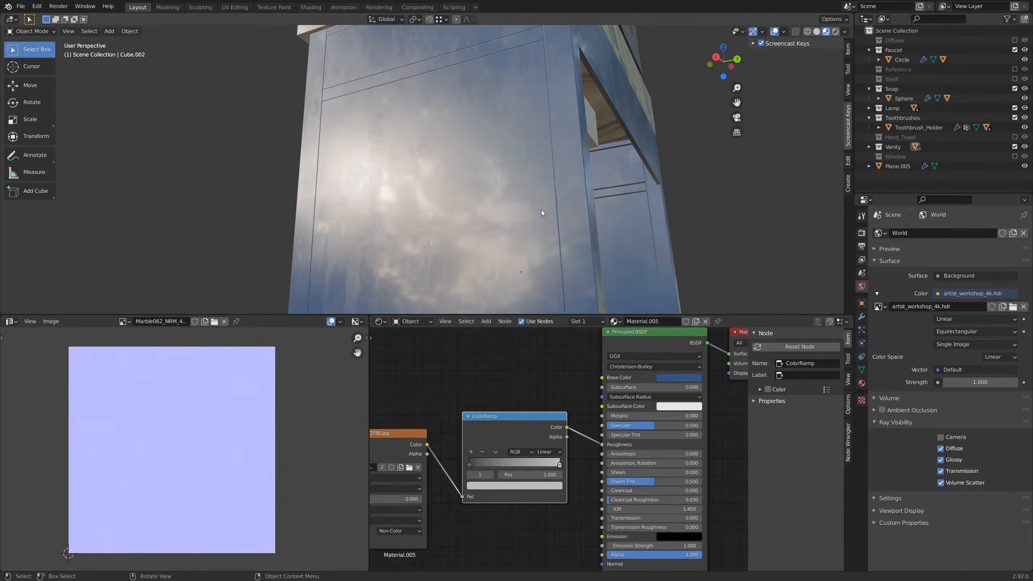
{"action": "mouse_move", "coordinate": [541, 210]}
{"action": "middle_mouse_down"}
{"action": "mouse_move", "coordinate": [521, 210]}
{"action": "mouse_move", "coordinate": [538, 203]}
{"action": "middle_mouse_up"}
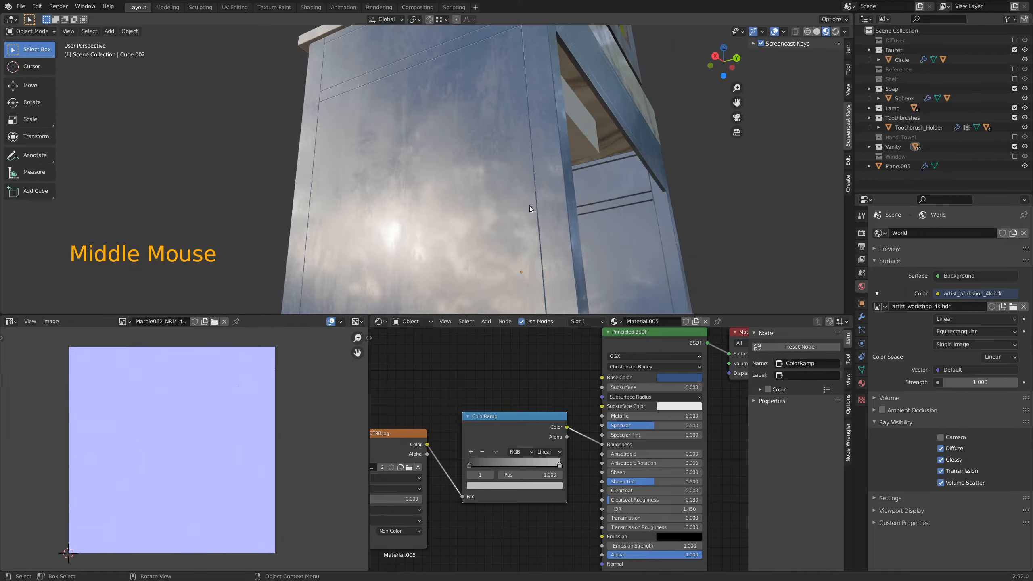
{"action": "mouse_move", "coordinate": [495, 251]}
{"action": "middle_mouse_down"}
{"action": "mouse_move", "coordinate": [484, 253]}
{"action": "mouse_move", "coordinate": [495, 255]}
{"action": "middle_mouse_up"}
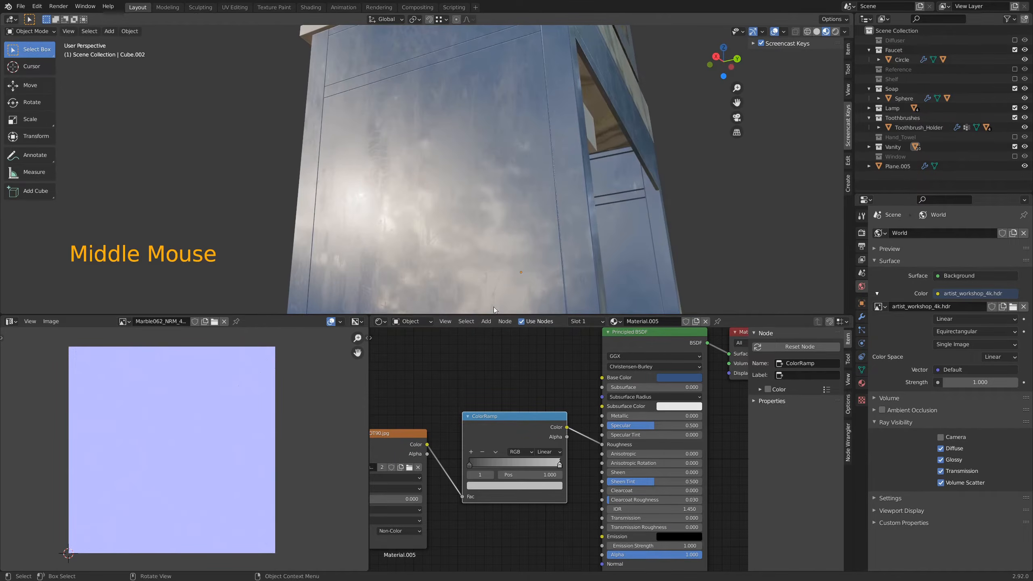
Step: Brighten the ColorRamp's white stop at position 1 to an HSV value of about 0.88
{"action": "left_click", "coordinate": [557, 462]}
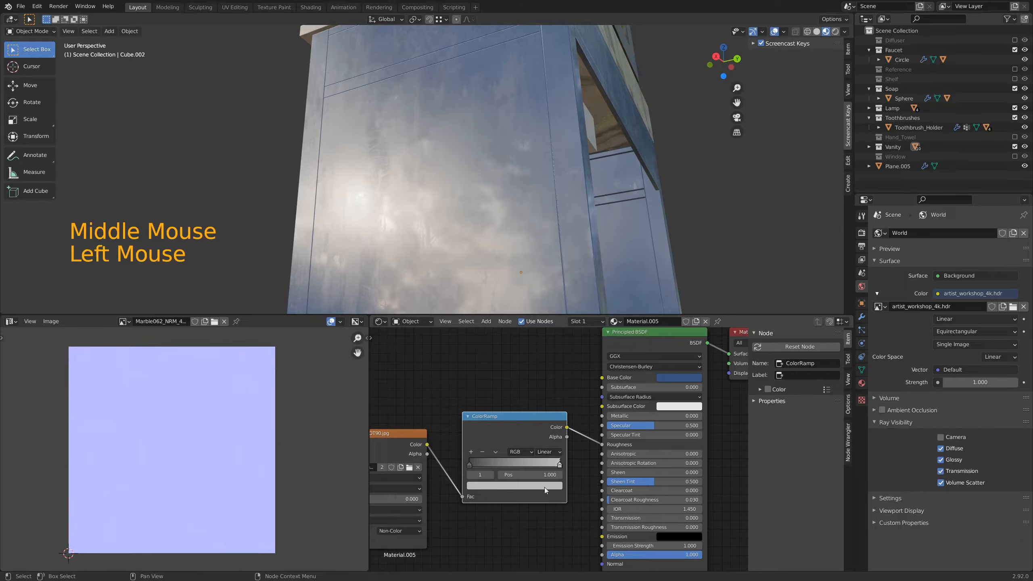
{"action": "left_click", "coordinate": [544, 487]}
{"action": "left_click_drag", "start_coordinate": [543, 377], "coordinate": [543, 362]}
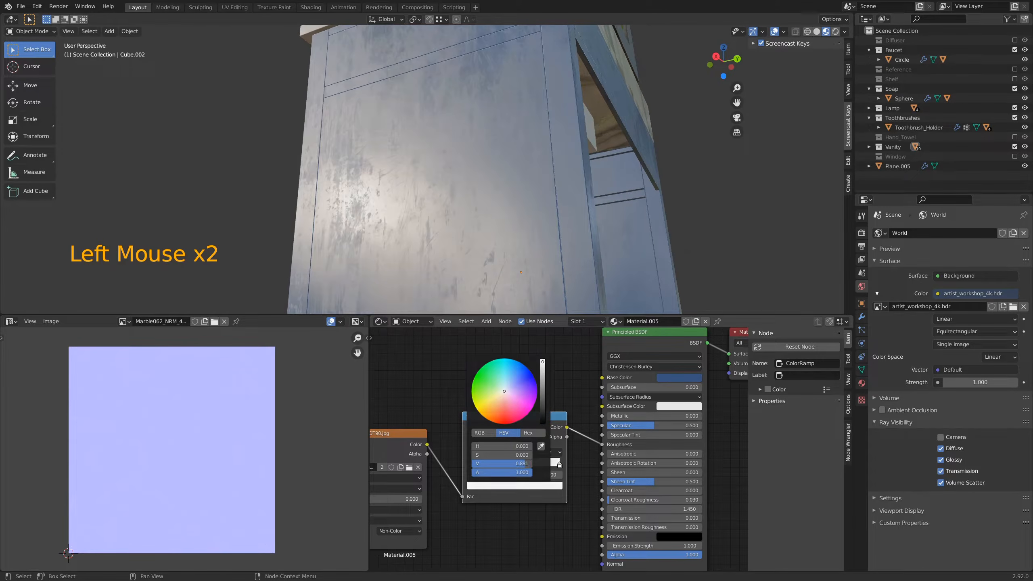
Step: Lighten the ColorRamp's stop at position 0 to a dark grey and check the reflections around the cabinet
{"action": "left_click", "coordinate": [490, 498]}
{"action": "mouse_move", "coordinate": [491, 236]}
{"action": "middle_mouse_down"}
{"action": "mouse_move", "coordinate": [478, 244]}
{"action": "mouse_move", "coordinate": [483, 235]}
{"action": "middle_mouse_up"}
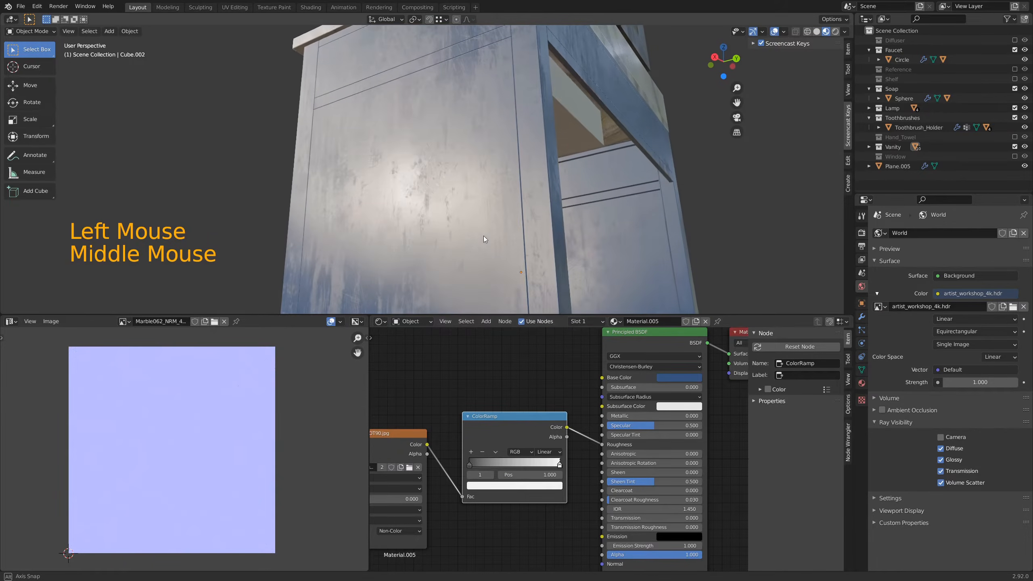
{"action": "left_click", "coordinate": [489, 486]}
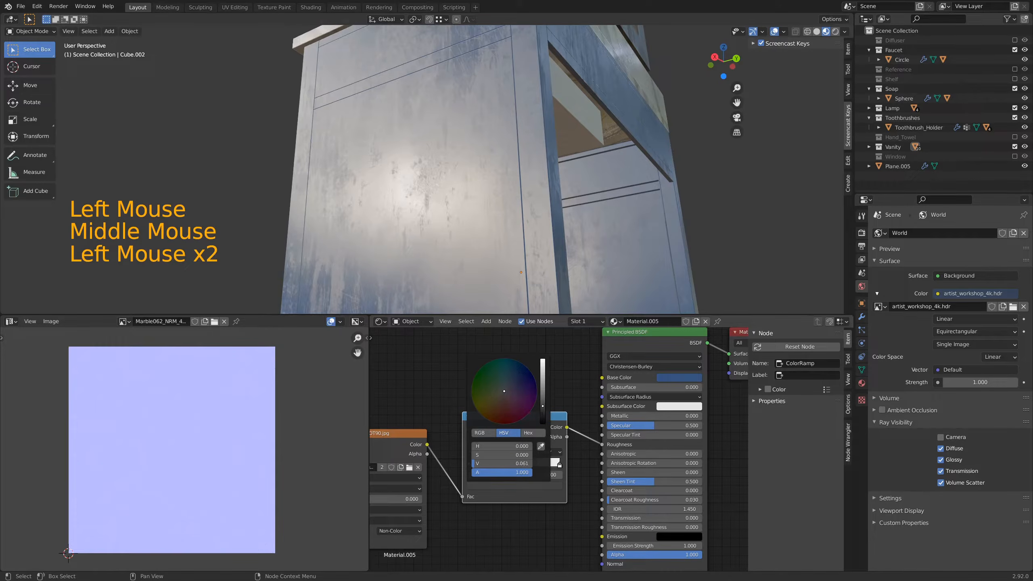
{"action": "left_click_drag", "start_coordinate": [543, 406], "coordinate": [542, 395]}
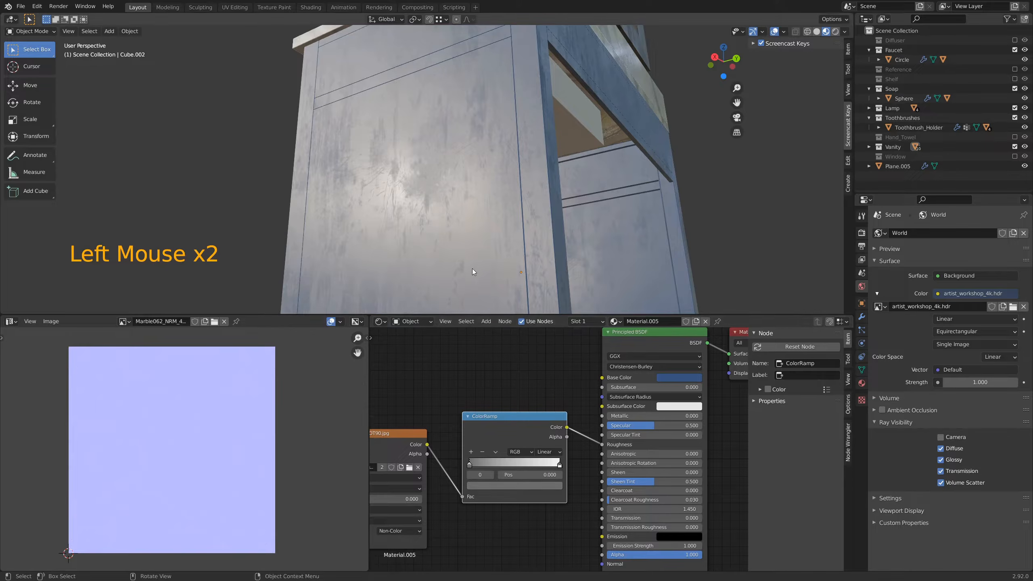
{"action": "middle_click_drag", "start_coordinate": [474, 268], "coordinate": [549, 263]}
{"action": "scroll", "coordinate": [549, 264], "scroll_direction": "down", "scroll_amount": 3}
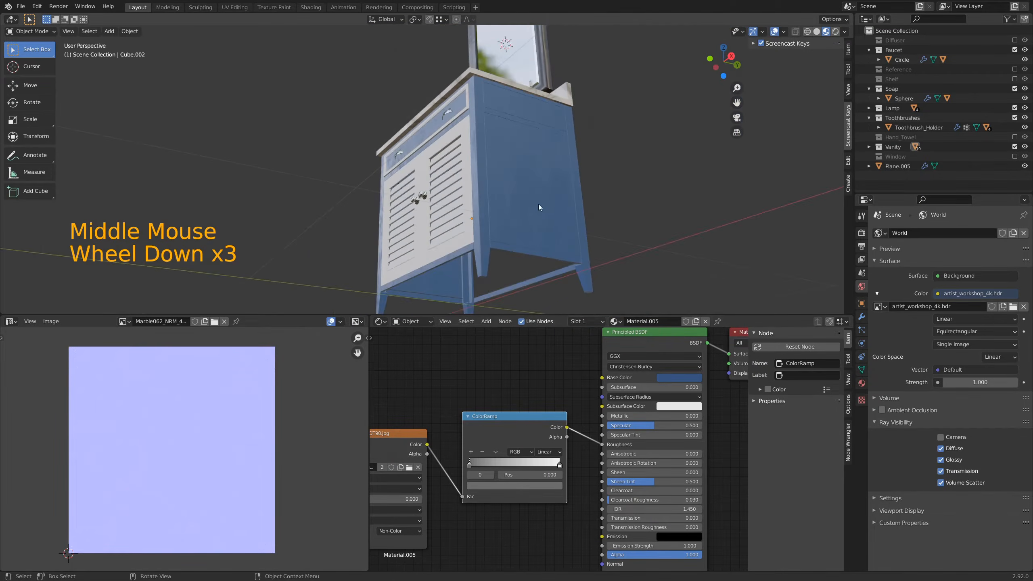
Step: Switch the viewport to Rendered shading and inspect the roughness on the cabinet's side up close
{"action": "middle_click_drag", "start_coordinate": [539, 203], "coordinate": [532, 229]}
{"action": "key", "text": "z"}
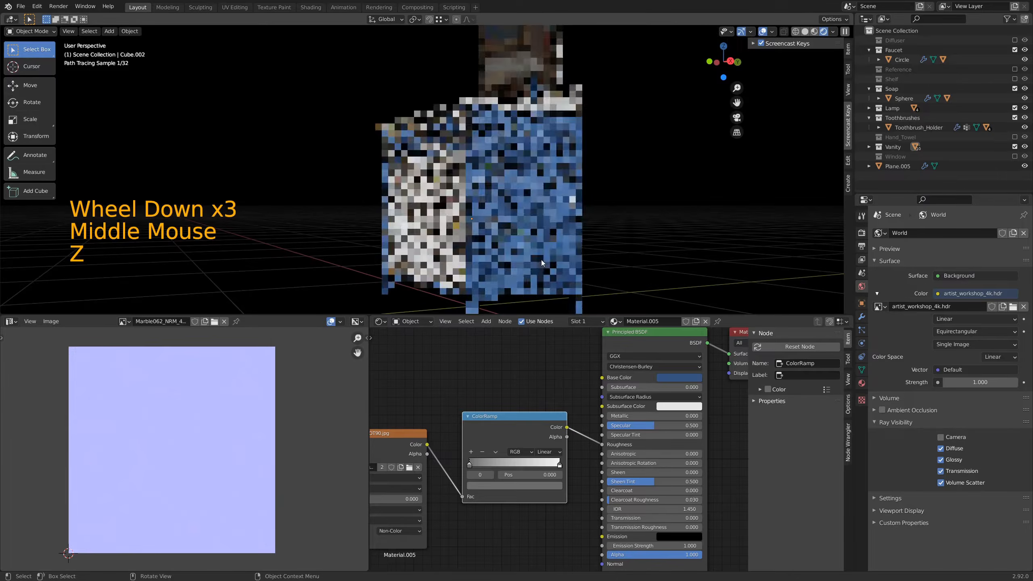
{"action": "scroll", "coordinate": [546, 251], "scroll_direction": "up", "scroll_amount": 2}
{"action": "mouse_move", "coordinate": [614, 236]}
{"action": "middle_mouse_down"}
{"action": "mouse_move", "coordinate": [587, 209]}
{"action": "mouse_move", "coordinate": [561, 223]}
{"action": "mouse_move", "coordinate": [542, 205]}
{"action": "middle_mouse_up"}
{"action": "scroll", "coordinate": [554, 226], "scroll_direction": "up", "scroll_amount": 1}
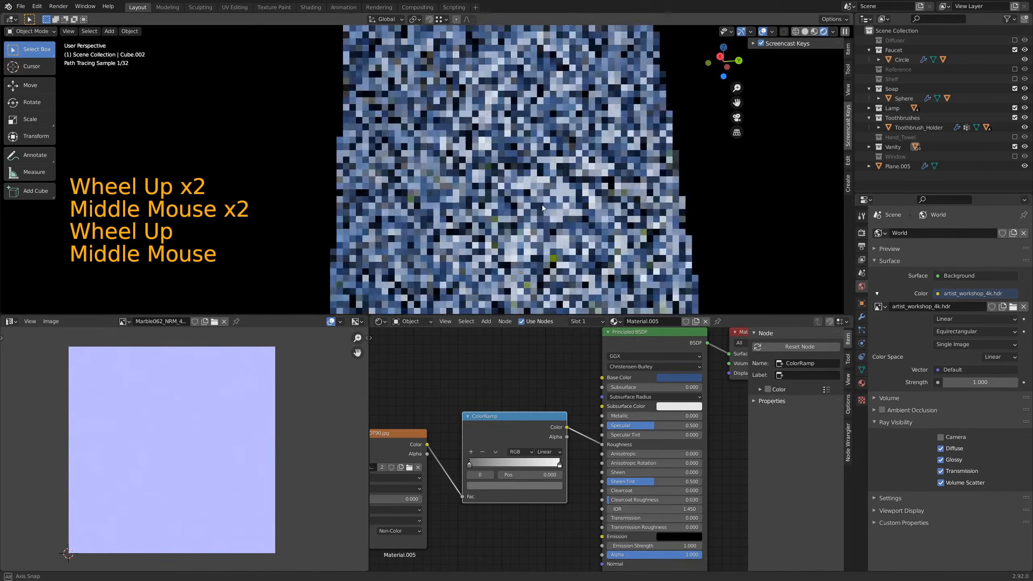
Step: Set the HSV value of the ColorRamp's stop at position 0 to 0.058 and check the rendered cabinet side
{"action": "left_click", "coordinate": [494, 487]}
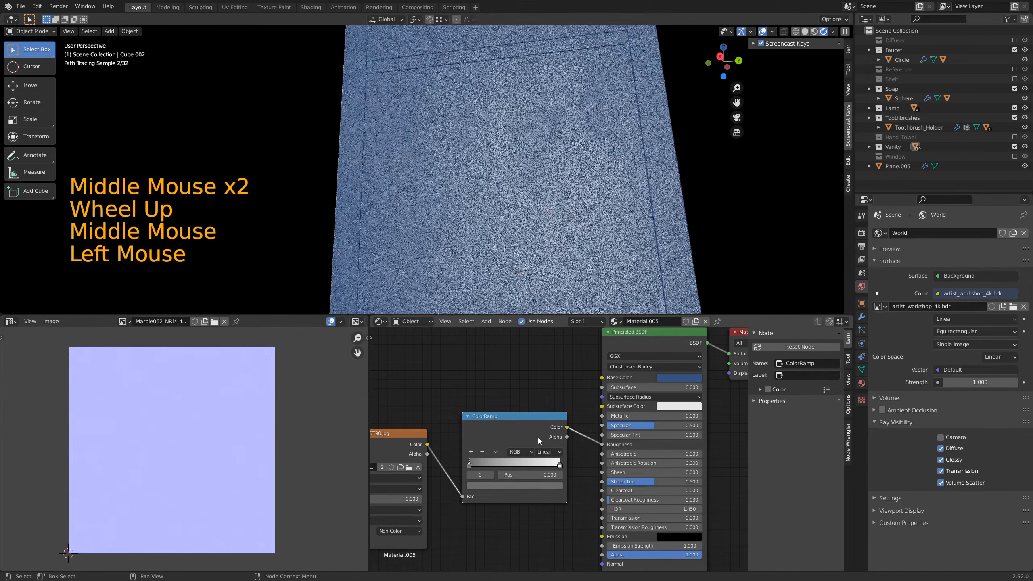
{"action": "left_click", "coordinate": [524, 488]}
{"action": "left_click_drag", "start_coordinate": [543, 398], "coordinate": [544, 409]}
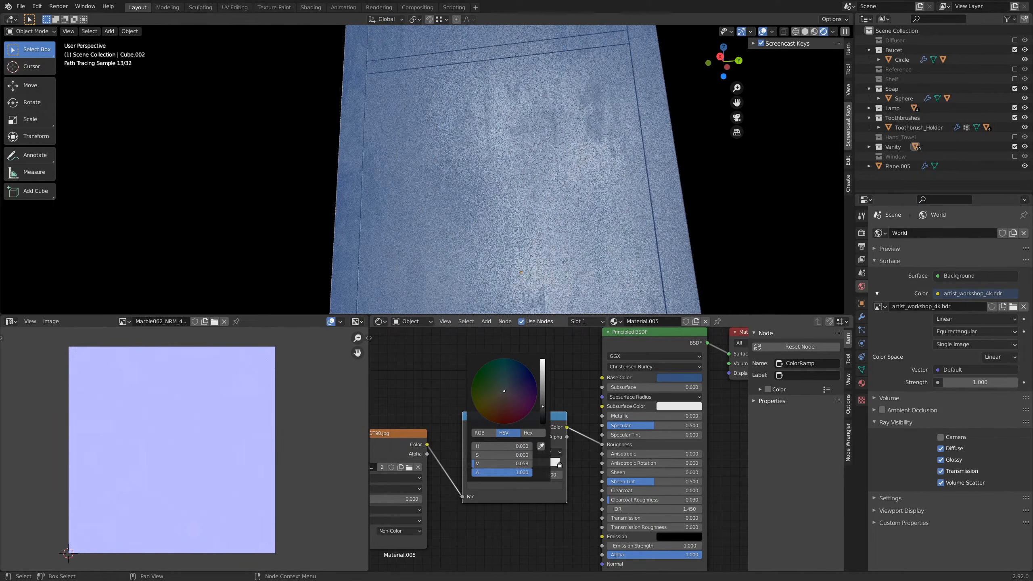
{"action": "middle_click_drag", "start_coordinate": [561, 191], "coordinate": [591, 249]}
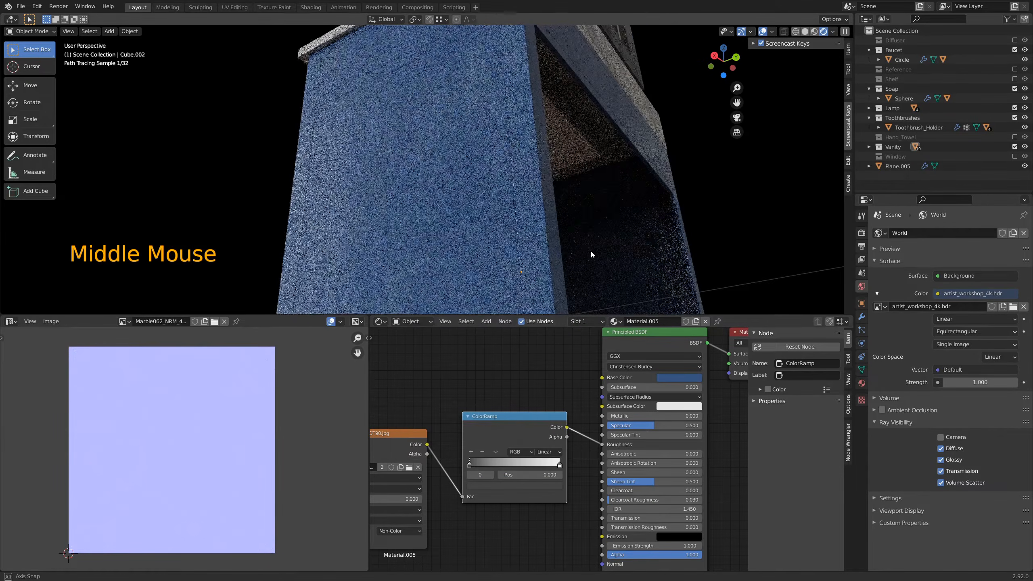
{"action": "middle_click_drag", "start_coordinate": [502, 236], "coordinate": [496, 249]}
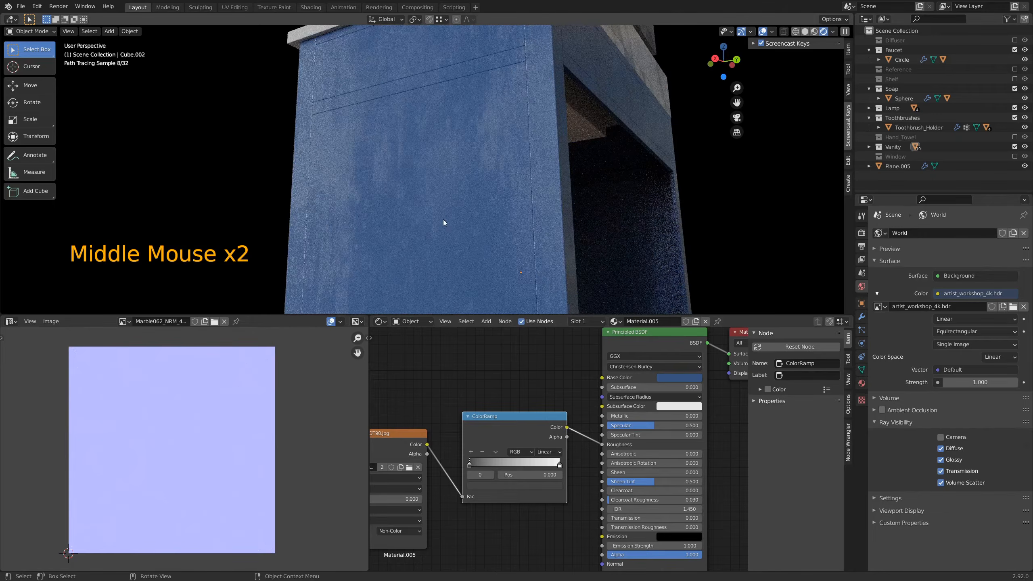
{"action": "middle_click_drag", "start_coordinate": [443, 220], "coordinate": [468, 221]}
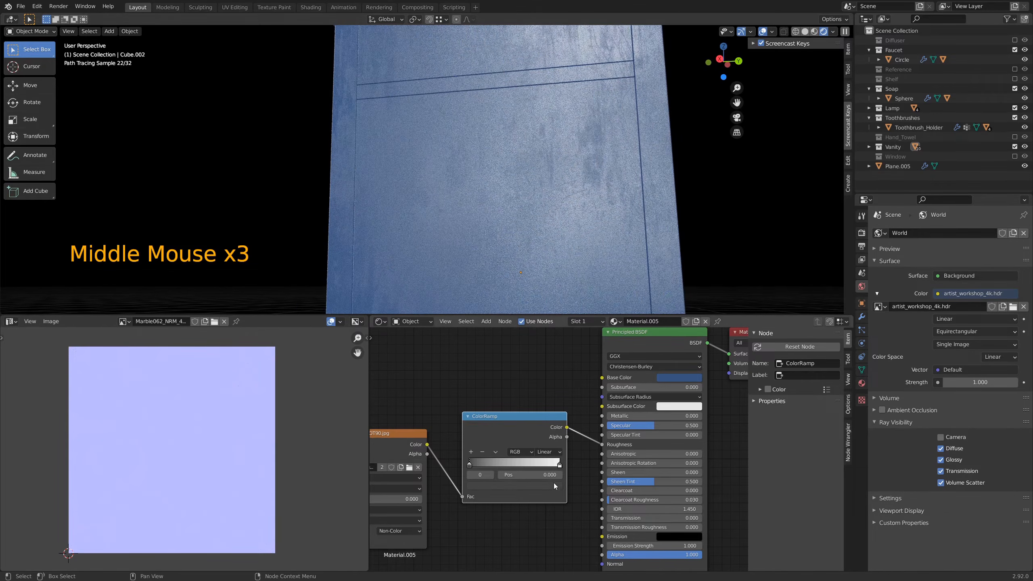
Step: Try to set the ColorRamp's white stop at position 1 to a value of 0.54
{"action": "left_click", "coordinate": [559, 468]}
{"action": "left_click", "coordinate": [515, 485]}
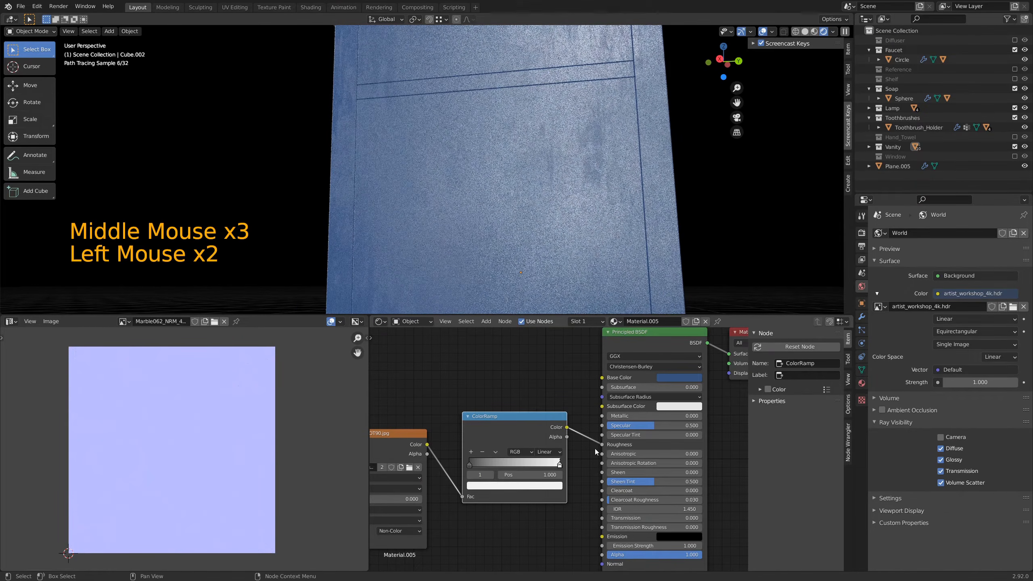
{"action": "key", "text": "KP_Decimal"}
{"action": "key", "text": "KP_5"}
{"action": "key", "text": "KP_4"}
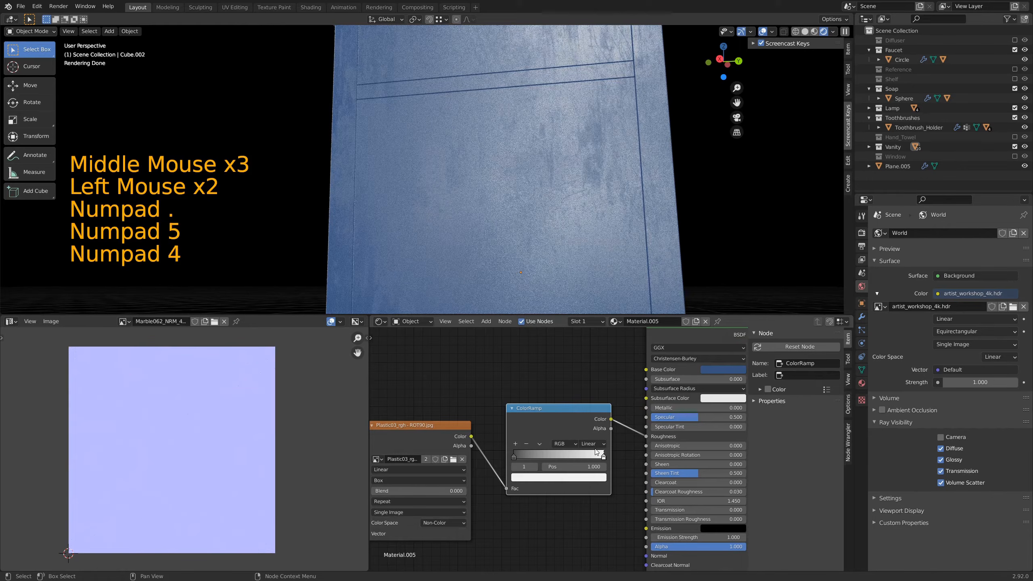
{"action": "key", "text": "KP_Enter"}
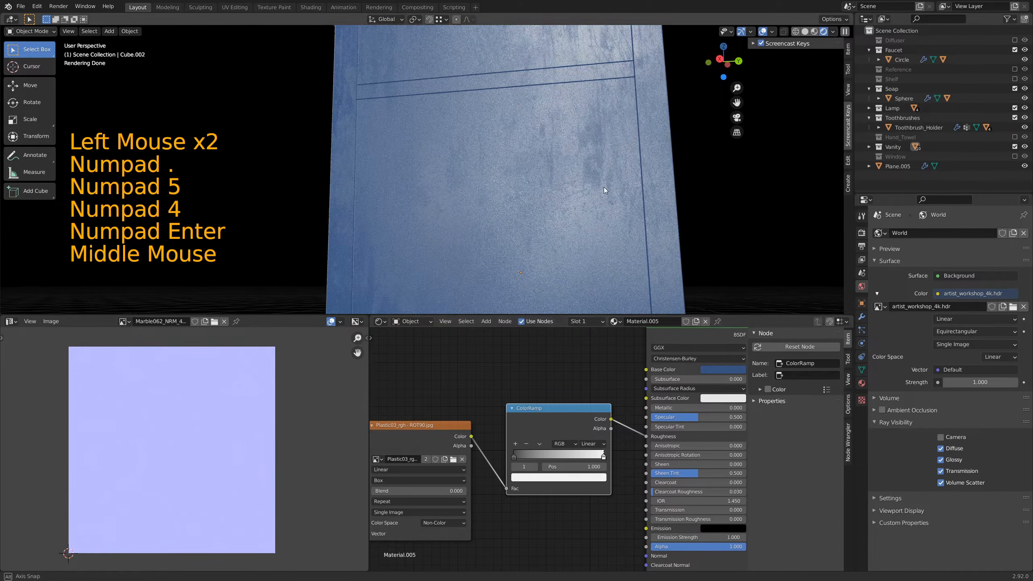
Step: Examine the vanity's front in the render and return the viewport to Material Preview shading
{"action": "middle_click_drag", "start_coordinate": [604, 187], "coordinate": [515, 191]}
{"action": "scroll", "coordinate": [445, 177], "scroll_direction": "down", "scroll_amount": 2}
{"action": "middle_click_drag", "start_coordinate": [446, 178], "coordinate": [550, 197]}
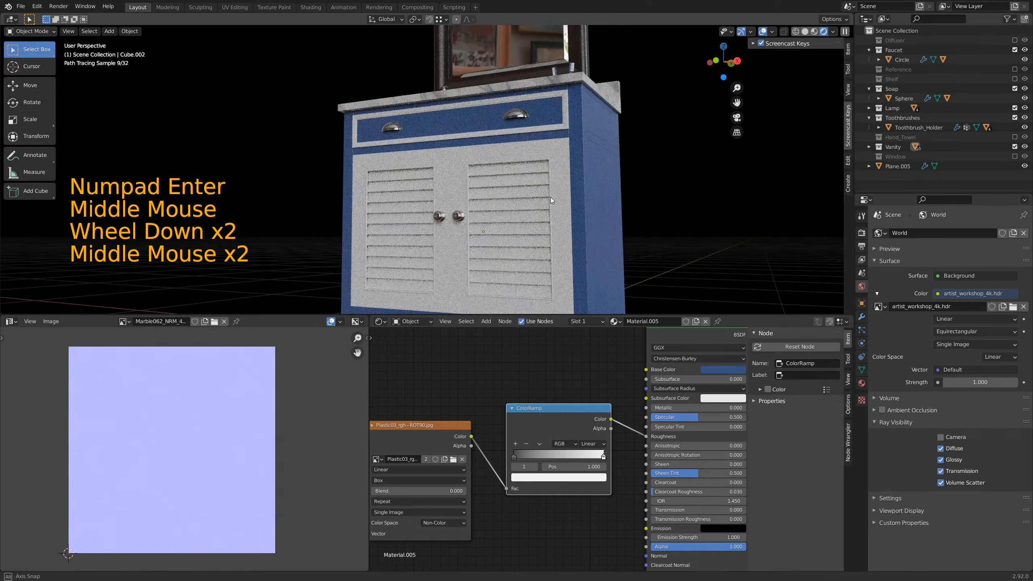
{"action": "key", "text": "z"}
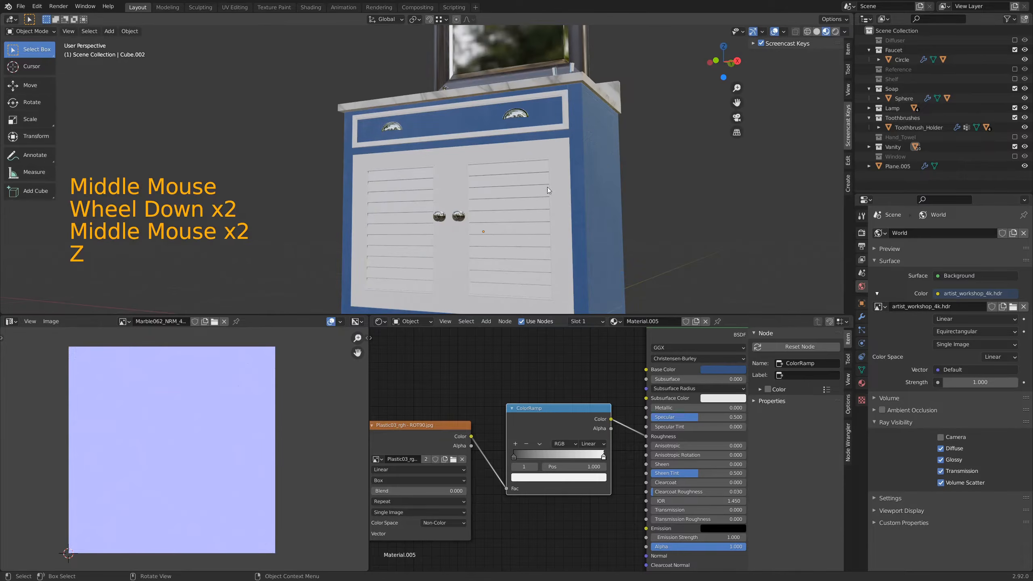
Step: Link the cabinet's blue material to the louvred slats, the doors and the drawer trim, and deselect everything
{"action": "left_click", "coordinate": [534, 177]}
{"action": "left_click", "coordinate": [464, 167], "text": "shift"}
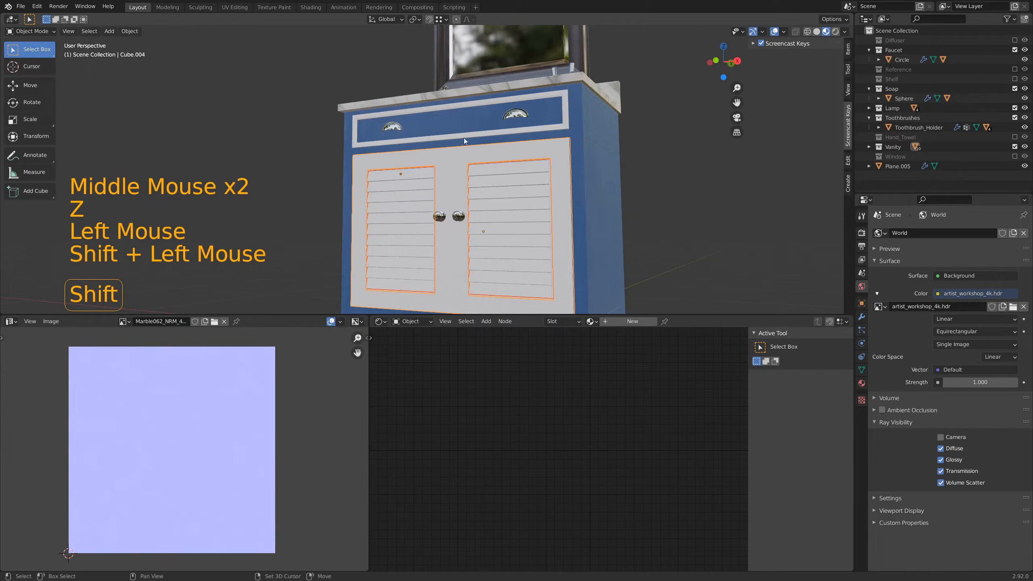
{"action": "left_click", "coordinate": [558, 113], "text": "shift"}
{"action": "left_click", "coordinate": [594, 177], "text": "shift"}
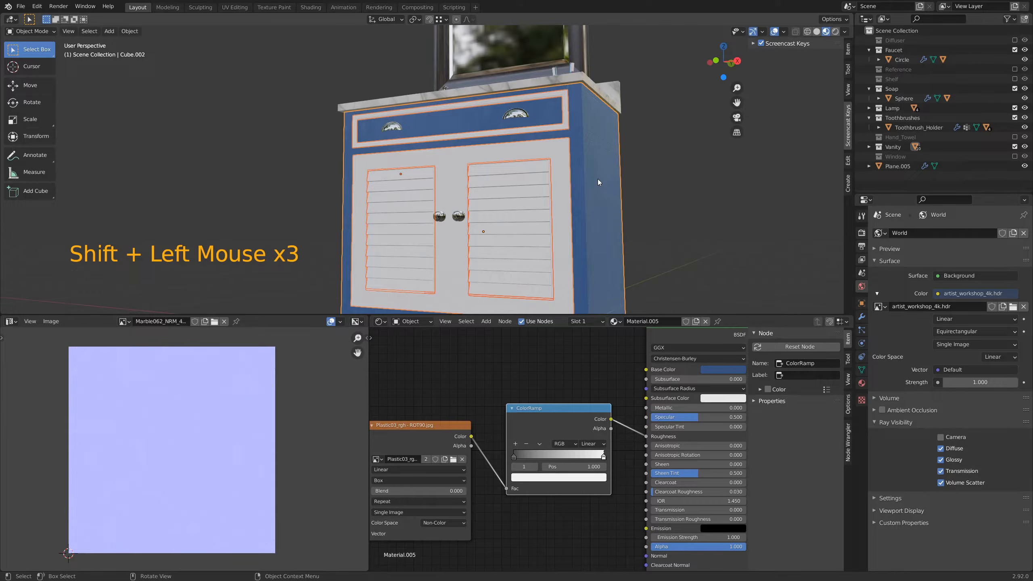
{"action": "key", "text": "ctrl"}
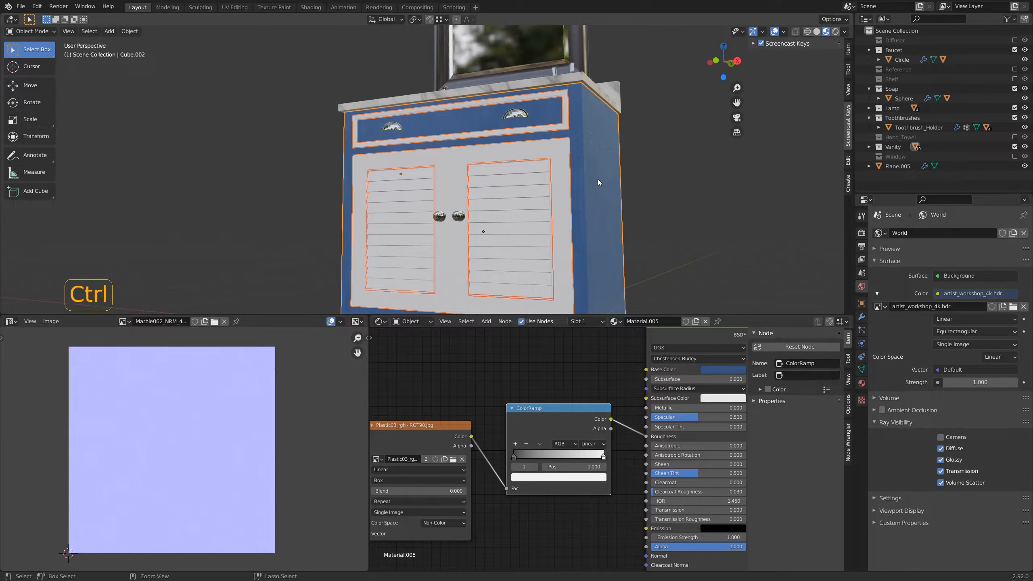
{"action": "key", "text": "ctrl+l"}
{"action": "key", "text": "Down"}
{"action": "key", "text": "Down"}
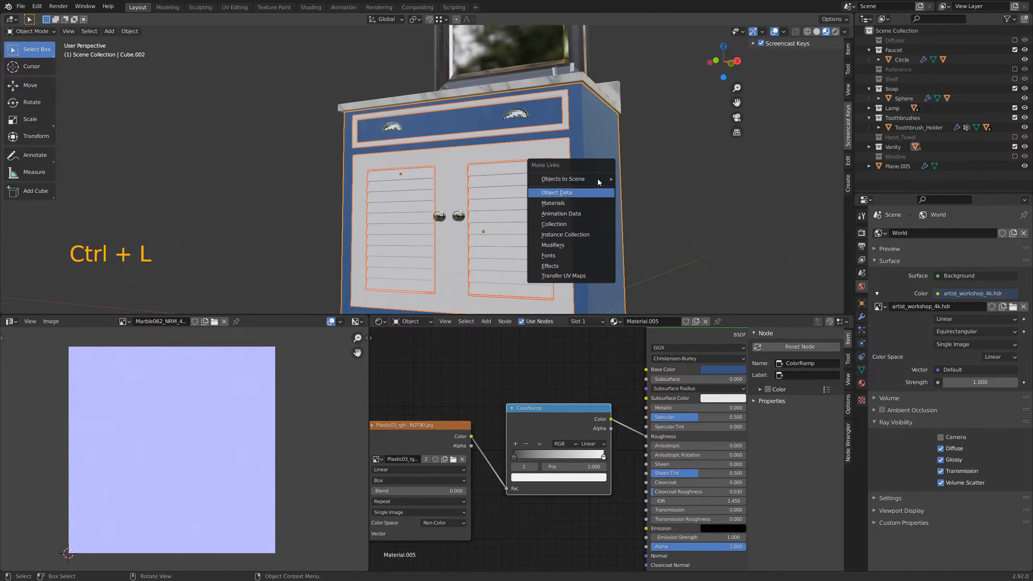
{"action": "key", "text": "Return"}
{"action": "left_click", "coordinate": [724, 207]}
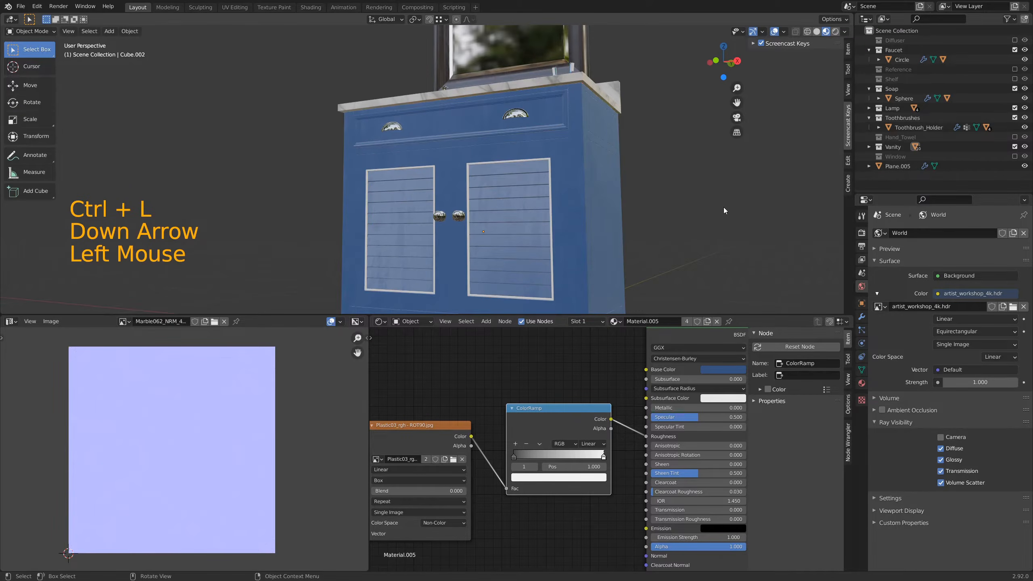
Step: Link the cabinet's blue material to the white frames around the door louvres, and deselect everything
{"action": "left_click", "coordinate": [549, 163]}
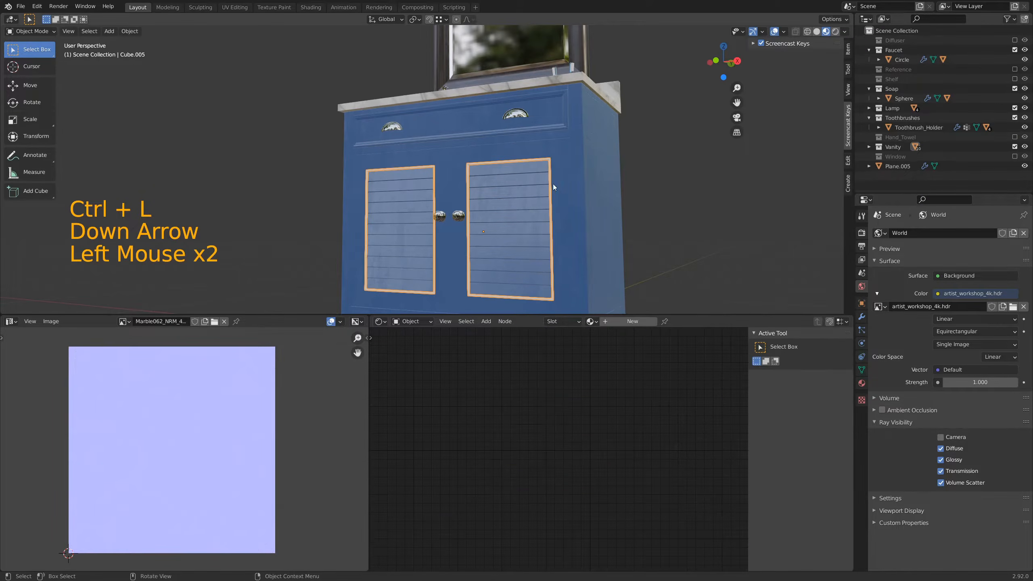
{"action": "left_click", "coordinate": [572, 177], "text": "shift"}
{"action": "key", "text": "ctrl"}
{"action": "key", "text": "ctrl+l"}
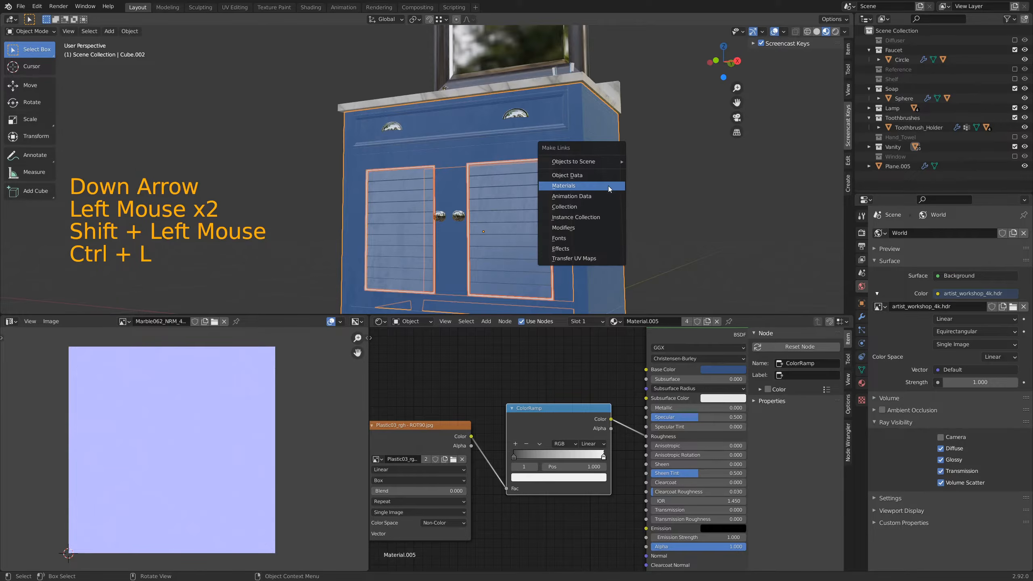
{"action": "left_click", "coordinate": [608, 186]}
{"action": "left_click", "coordinate": [687, 182]}
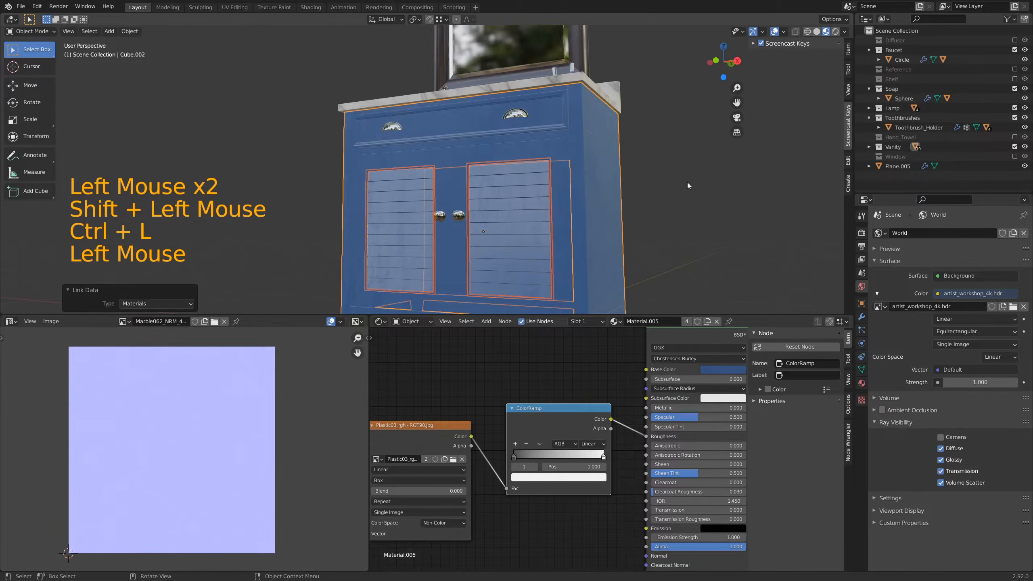
Step: Examine the whole vanity with its mirror and lamp from the front and at a slight angle
{"action": "scroll", "coordinate": [688, 183], "scroll_direction": "down", "scroll_amount": 3}
{"action": "middle_click_drag", "start_coordinate": [523, 149], "coordinate": [497, 155]}
{"action": "scroll", "coordinate": [520, 167], "scroll_direction": "down", "scroll_amount": 2}
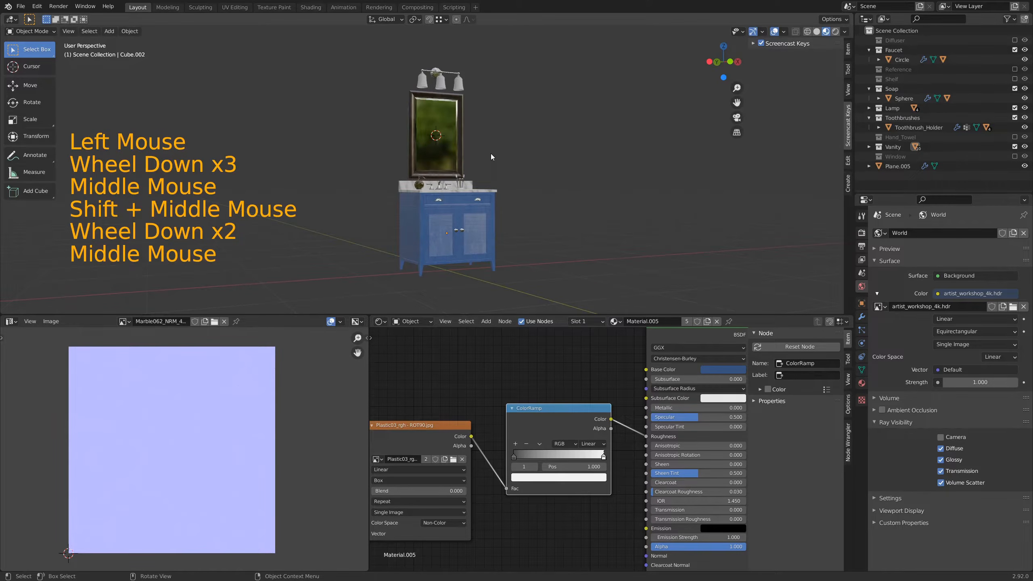
{"action": "key", "text": "KP_1"}
{"action": "scroll", "coordinate": [430, 185], "scroll_direction": "up", "scroll_amount": 1}
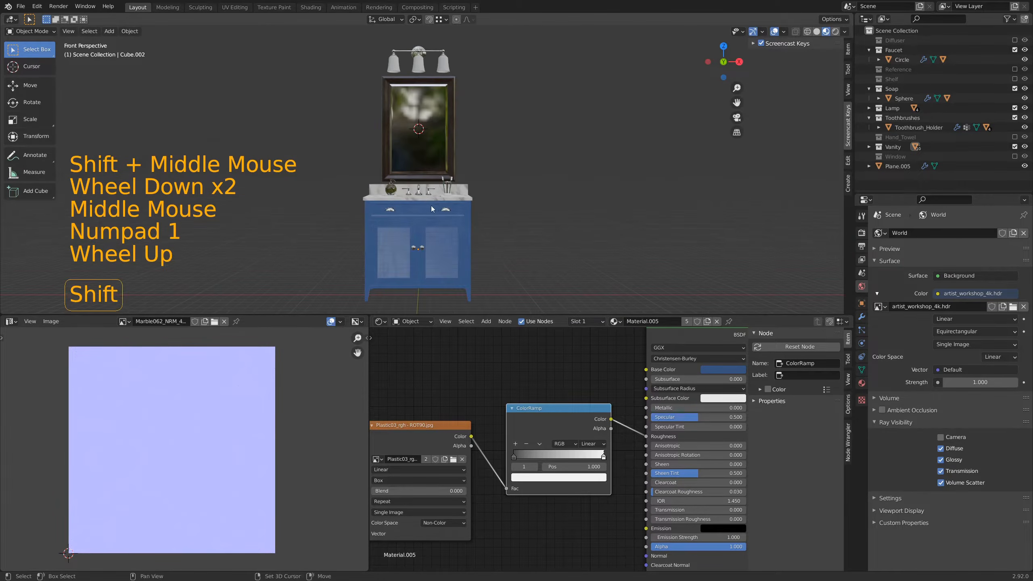
{"action": "middle_click_drag", "start_coordinate": [430, 185], "coordinate": [462, 138], "text": "shift"}
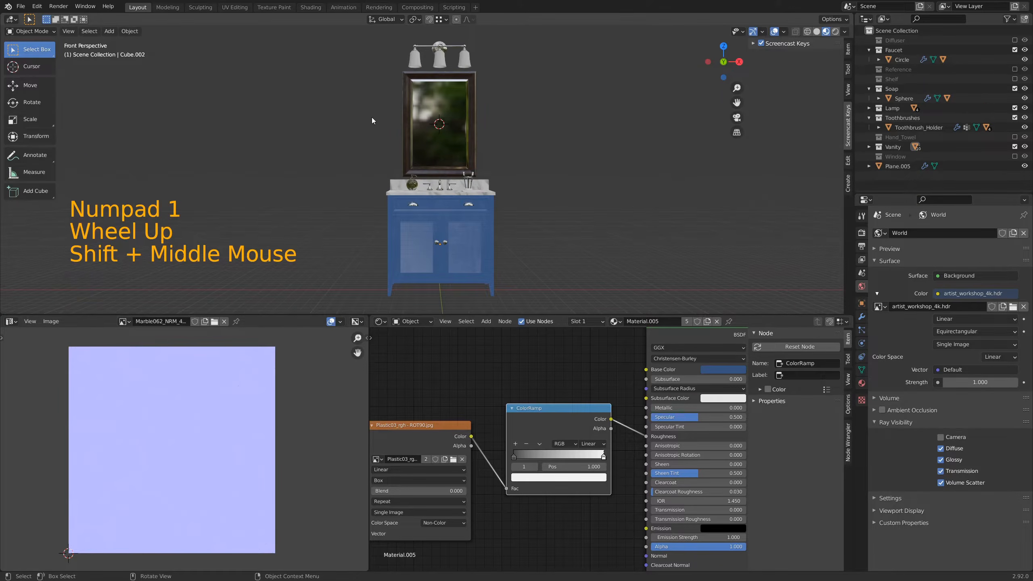
{"action": "mouse_move", "coordinate": [371, 120]}
{"action": "middle_mouse_down"}
{"action": "mouse_move", "coordinate": [439, 156]}
{"action": "mouse_move", "coordinate": [529, 151]}
{"action": "mouse_move", "coordinate": [534, 163]}
{"action": "mouse_move", "coordinate": [450, 163]}
{"action": "mouse_move", "coordinate": [365, 134]}
{"action": "mouse_move", "coordinate": [382, 131]}
{"action": "middle_mouse_up"}
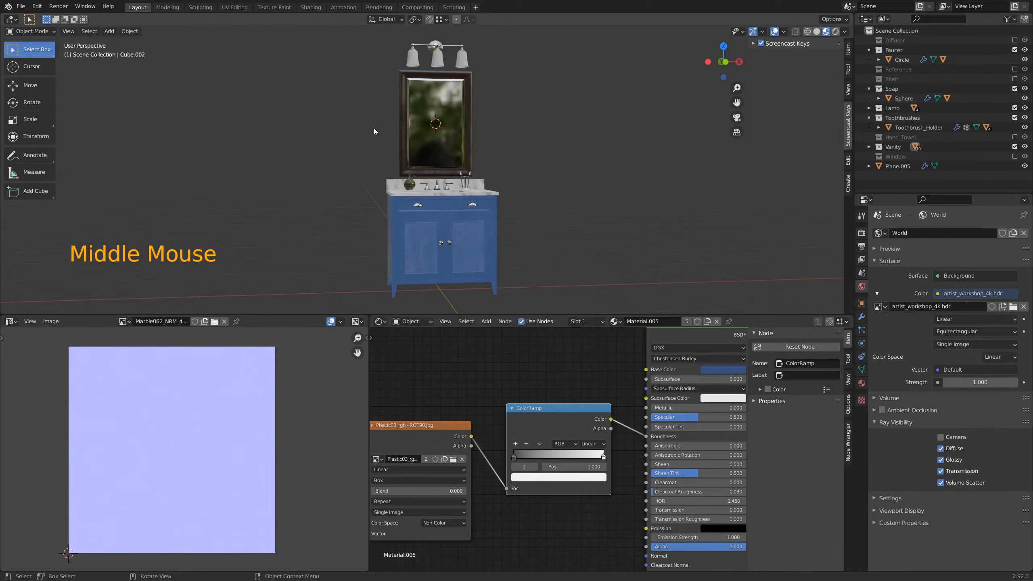
Step: Change to the front orthographic view and snap the 3D cursor to the world origin
{"action": "key", "text": "KP_1"}
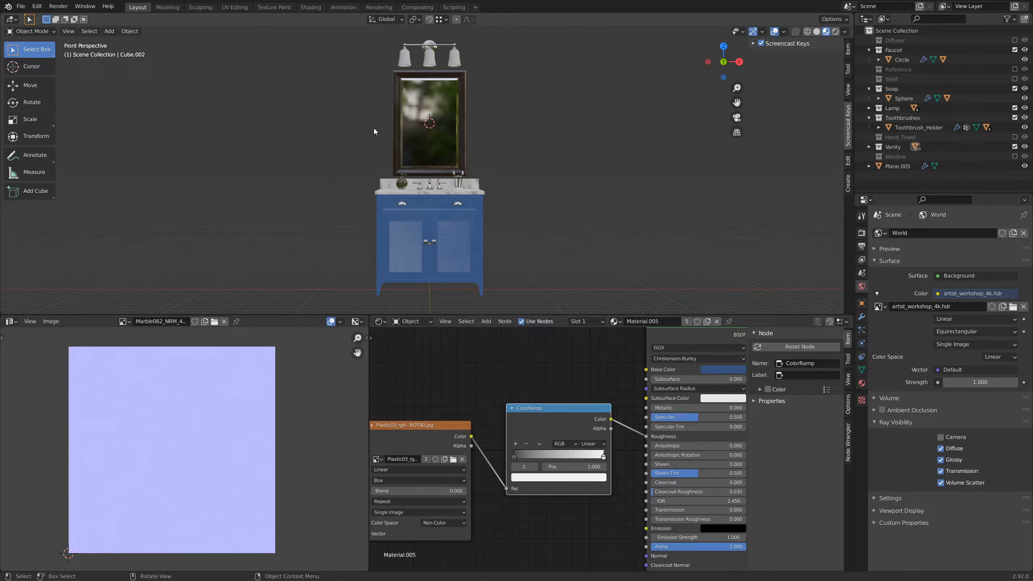
{"action": "key", "text": "KP_5"}
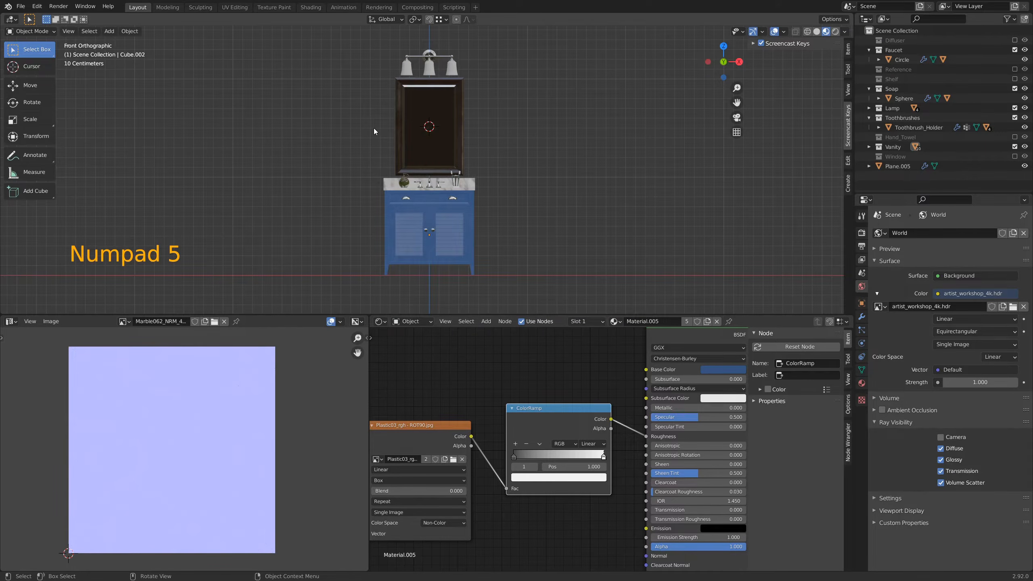
{"action": "scroll", "coordinate": [374, 129], "scroll_direction": "up", "scroll_amount": 1}
{"action": "key", "text": "shift"}
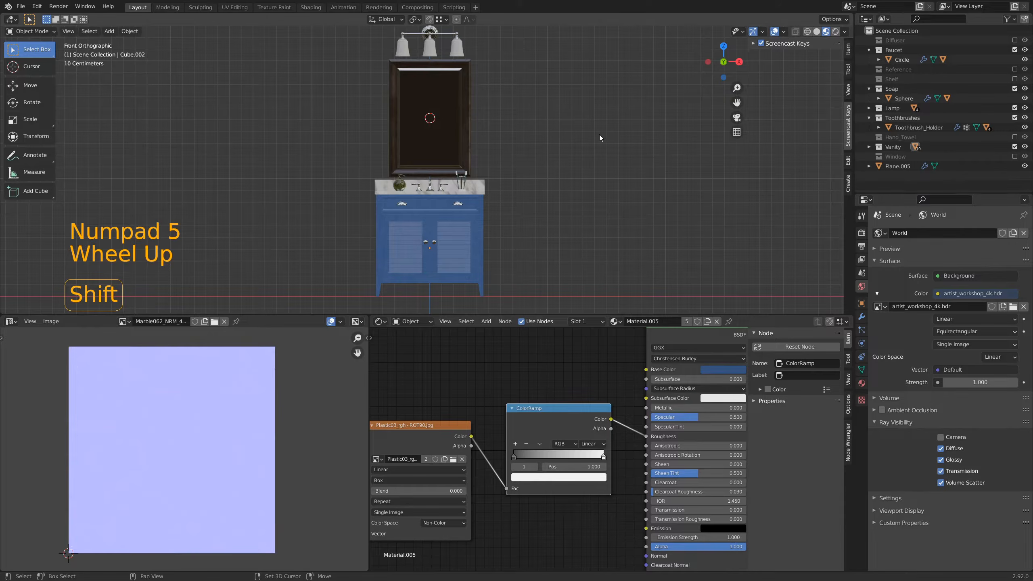
{"action": "key", "text": "shift+s"}
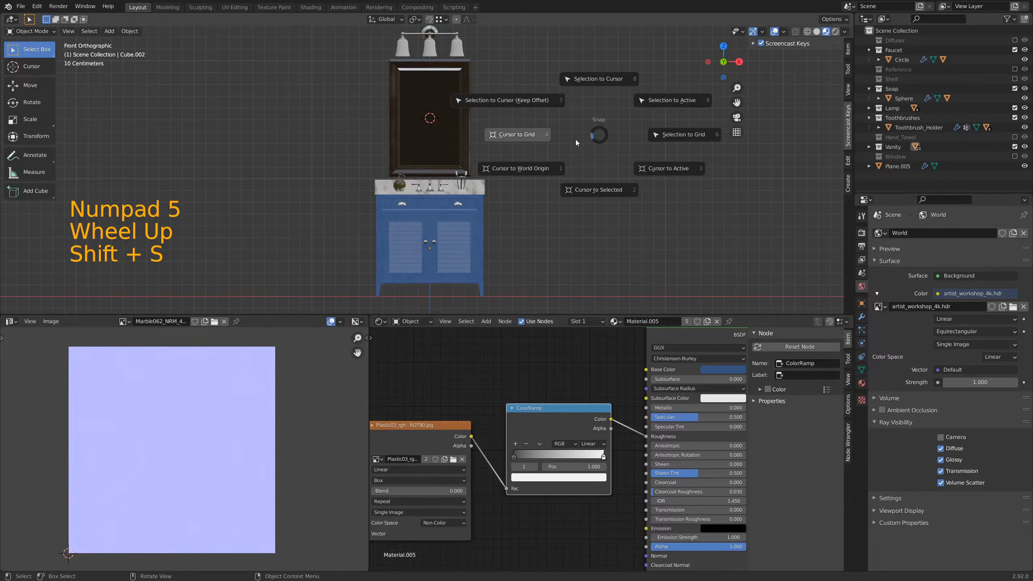
{"action": "left_click", "coordinate": [525, 168]}
{"action": "scroll", "coordinate": [551, 220], "scroll_direction": "down", "scroll_amount": 2}
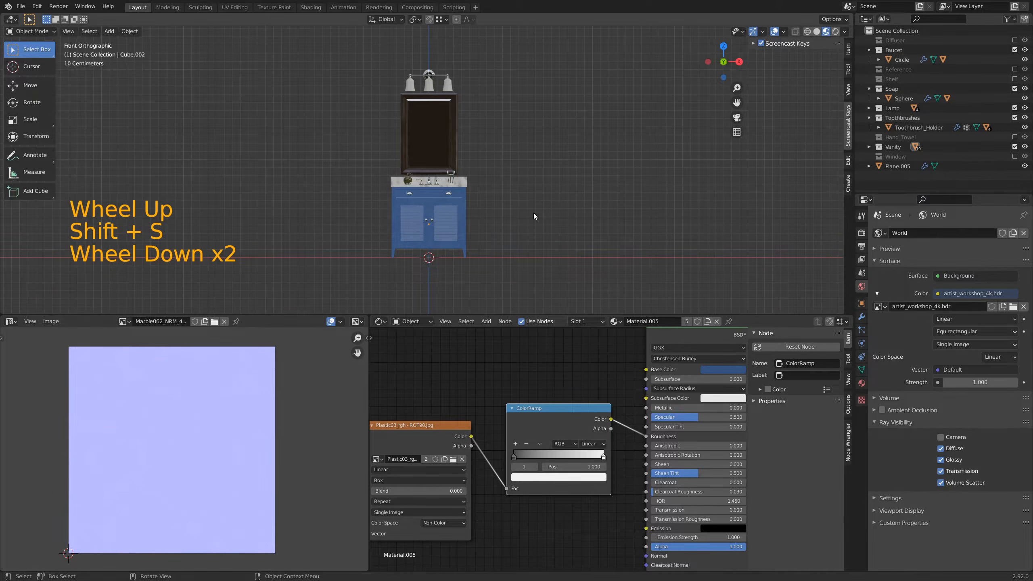
Step: Add a camera at the world origin and look through it
{"action": "key", "text": "shift+a"}
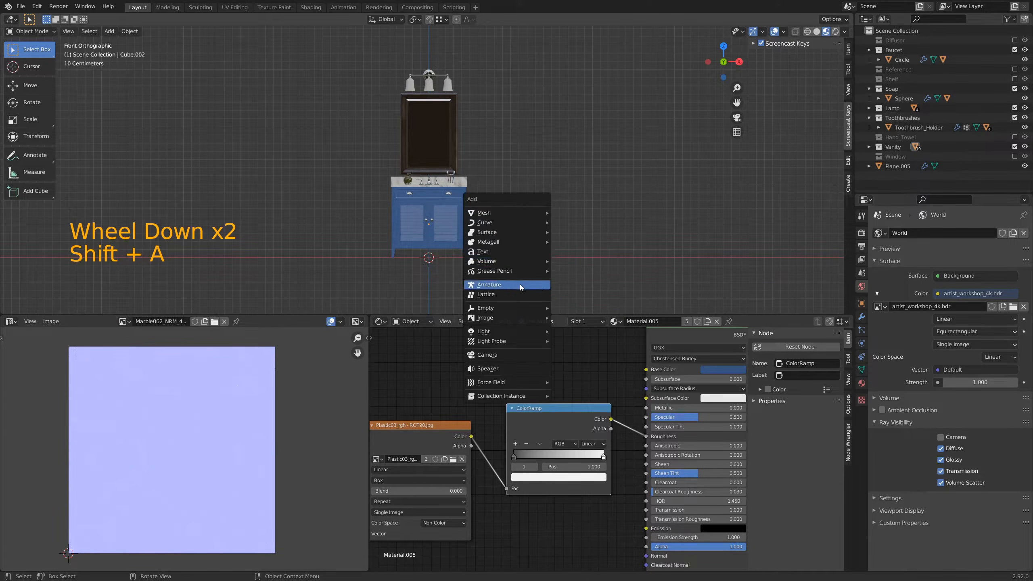
{"action": "mouse_move", "coordinate": [516, 335]}
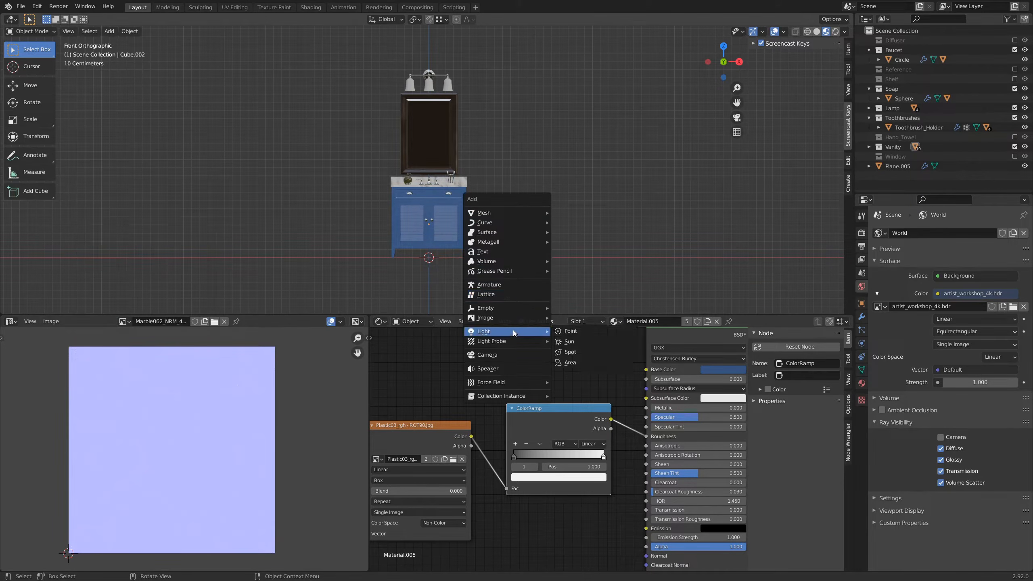
{"action": "left_click", "coordinate": [513, 355]}
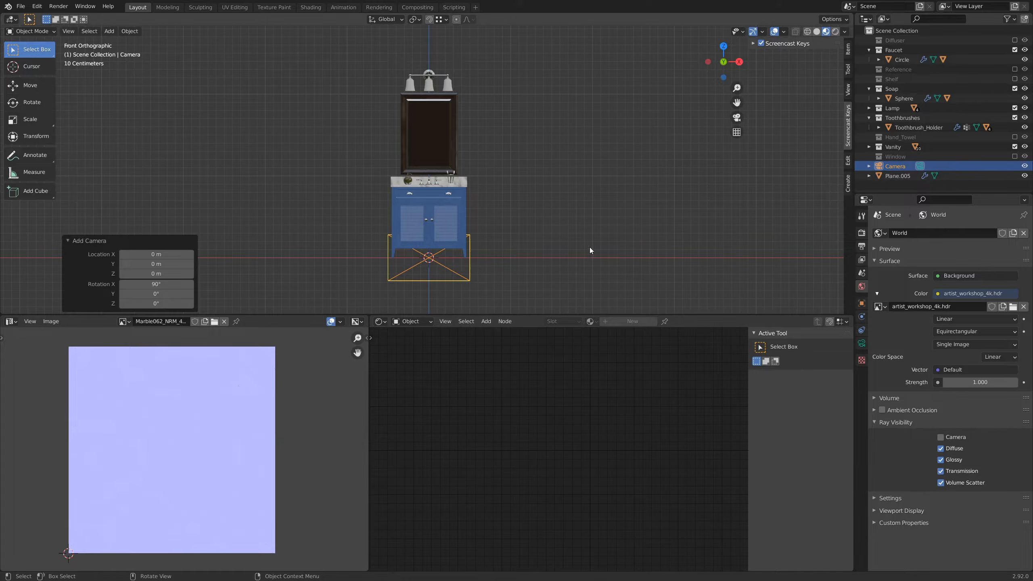
{"action": "key", "text": "KP_0"}
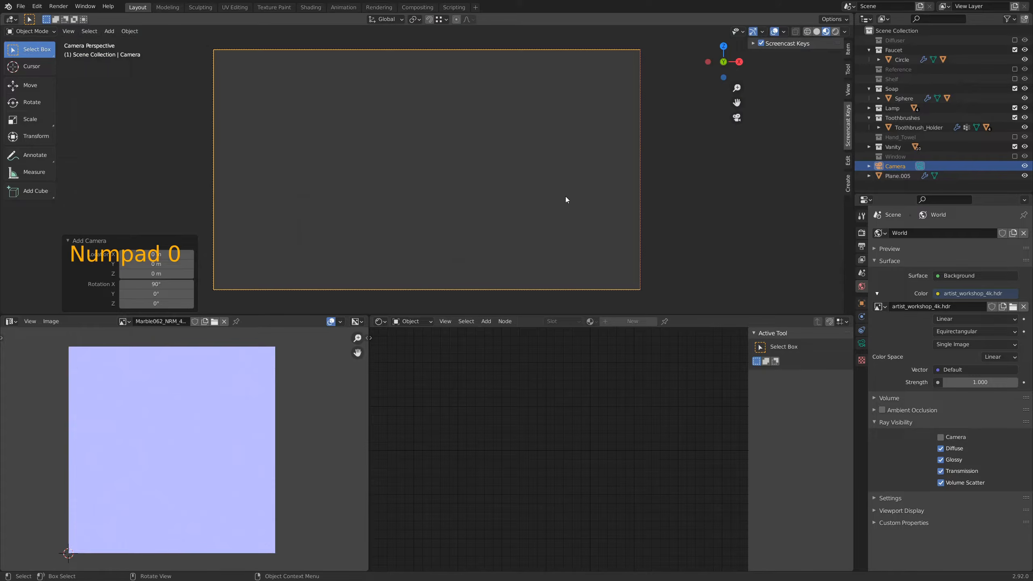
{"action": "key", "text": "g"}
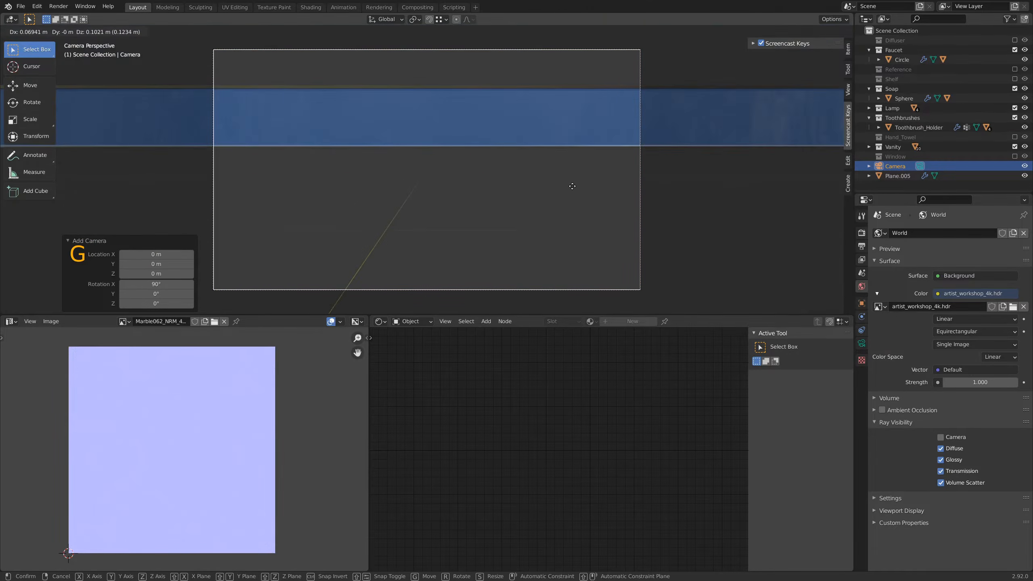
{"action": "left_click", "coordinate": [572, 190]}
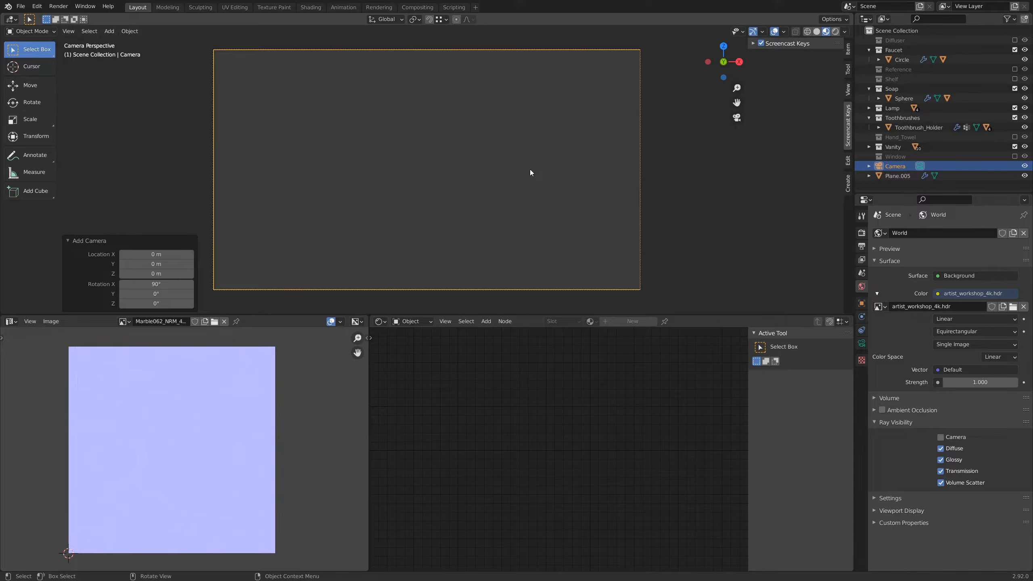
Step: Move the camera back from the vanity by about 1.75 m along its local Z axis
{"action": "key", "text": "g"}
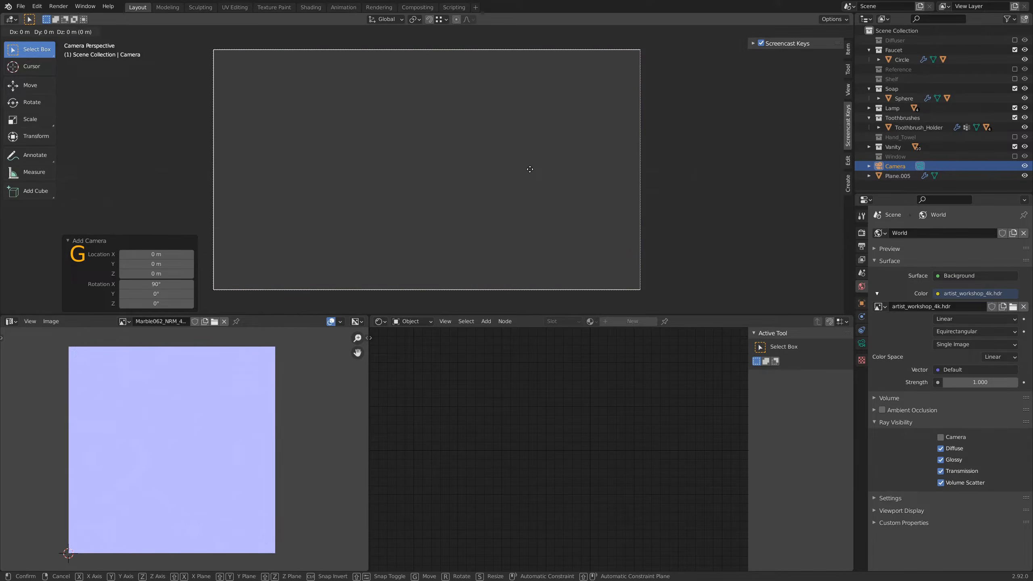
{"action": "key", "text": "z"}
{"action": "key", "text": "z"}
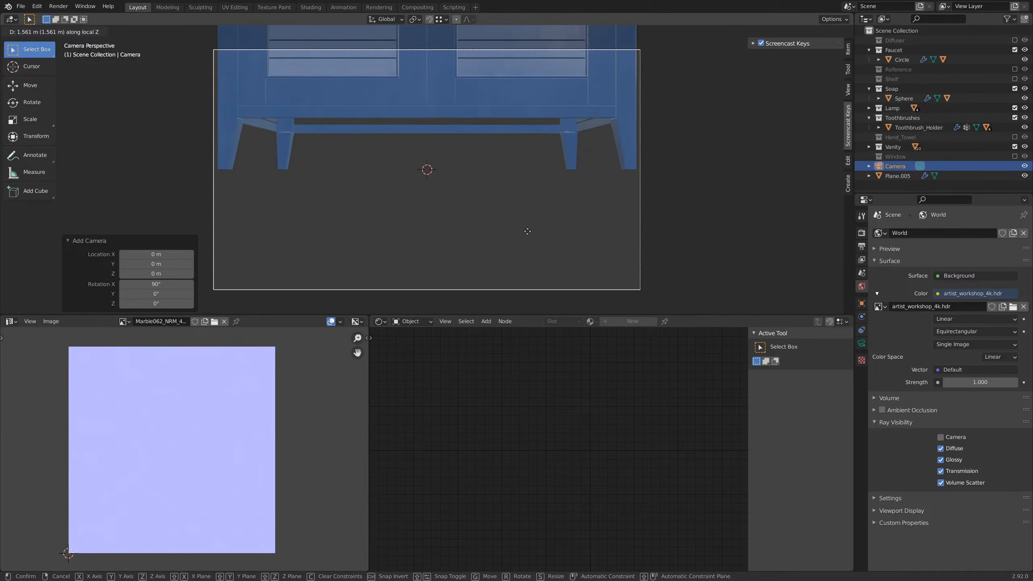
{"action": "left_click", "coordinate": [527, 235]}
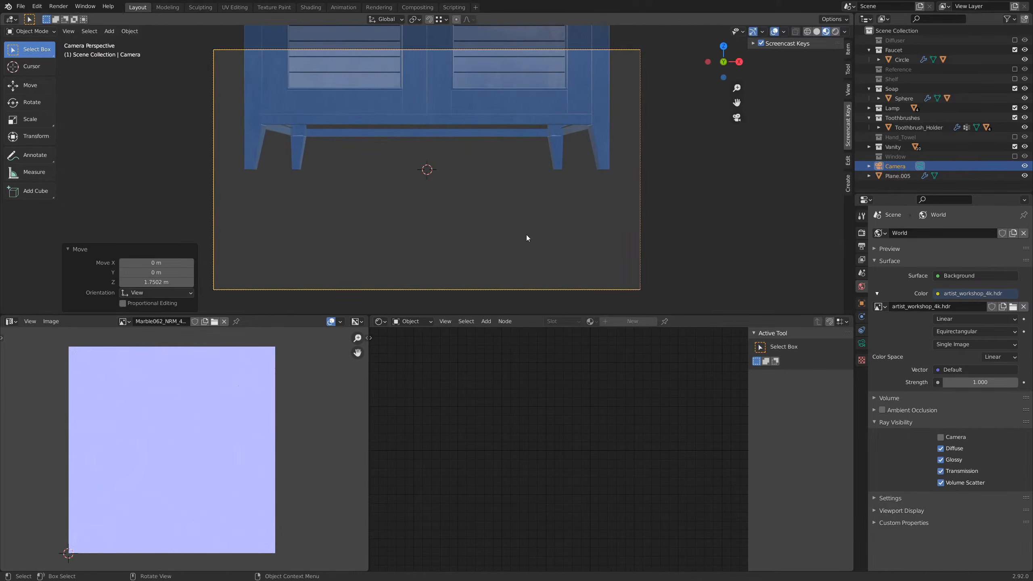
{"action": "key", "text": "g"}
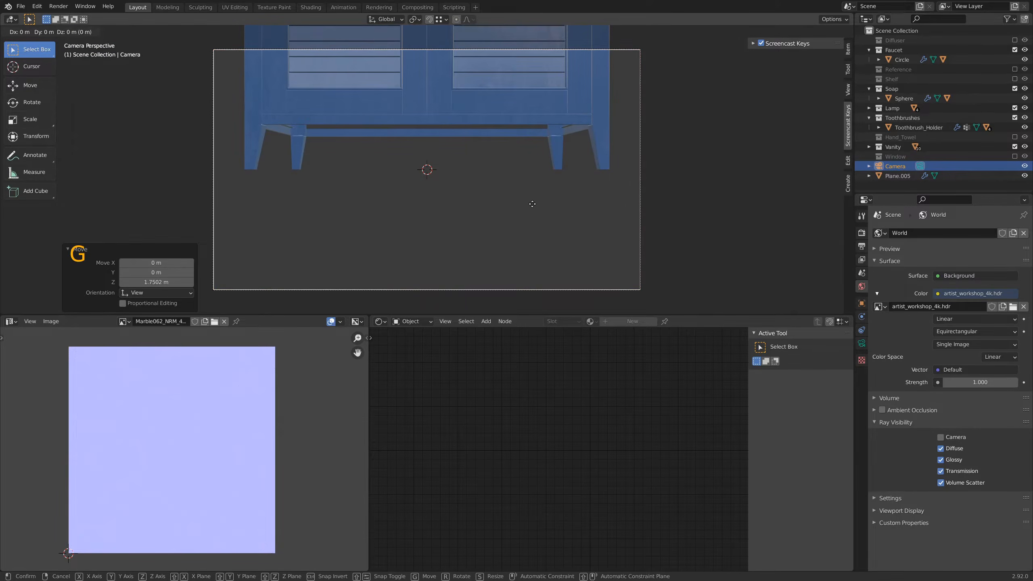
{"action": "key", "text": "z"}
{"action": "key", "text": "z"}
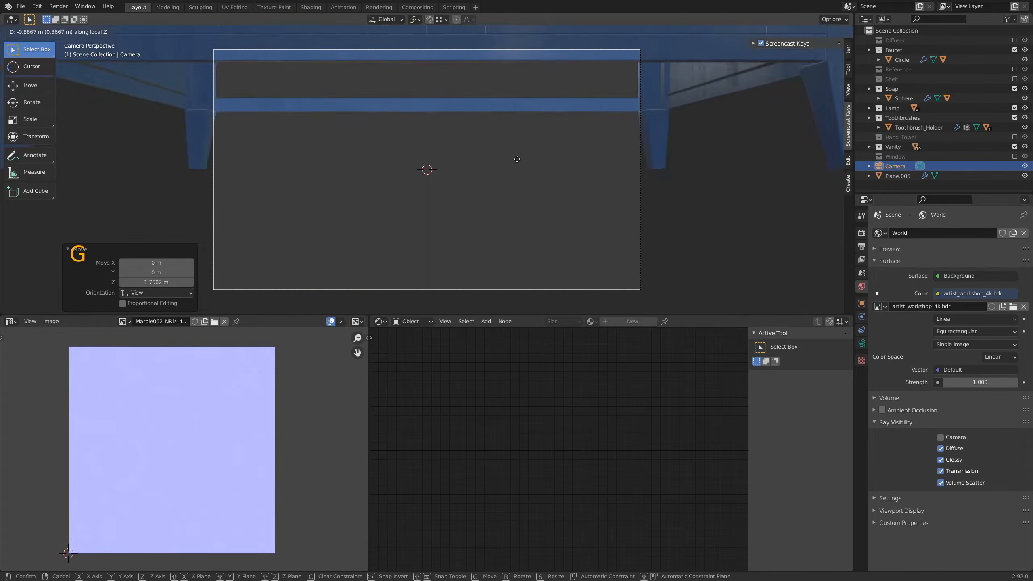
{"action": "key", "text": "Escape"}
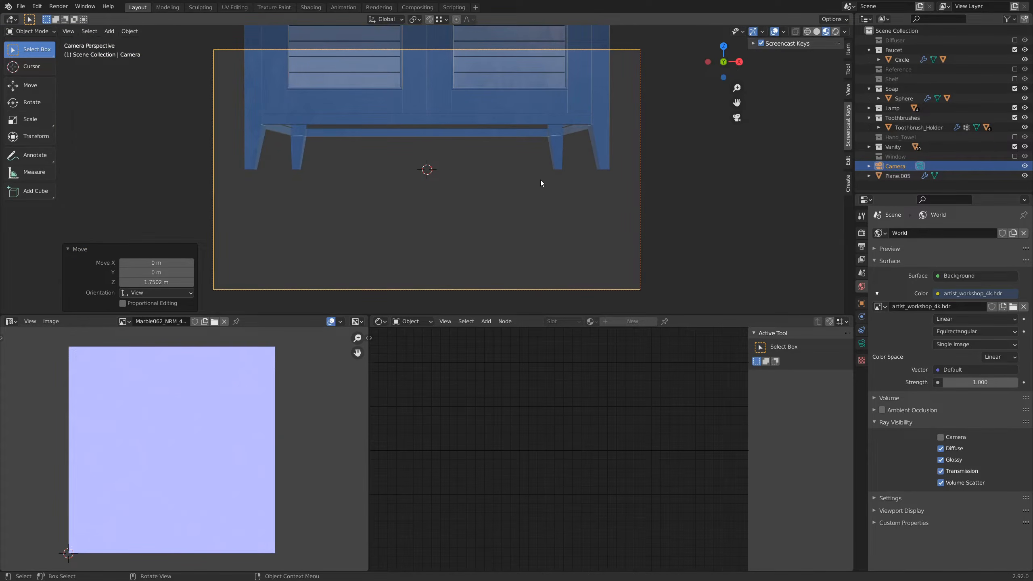
Step: Raise the camera about 0.89 m along the global Z axis, up to the height of the countertop
{"action": "key", "text": "g"}
{"action": "key", "text": "z"}
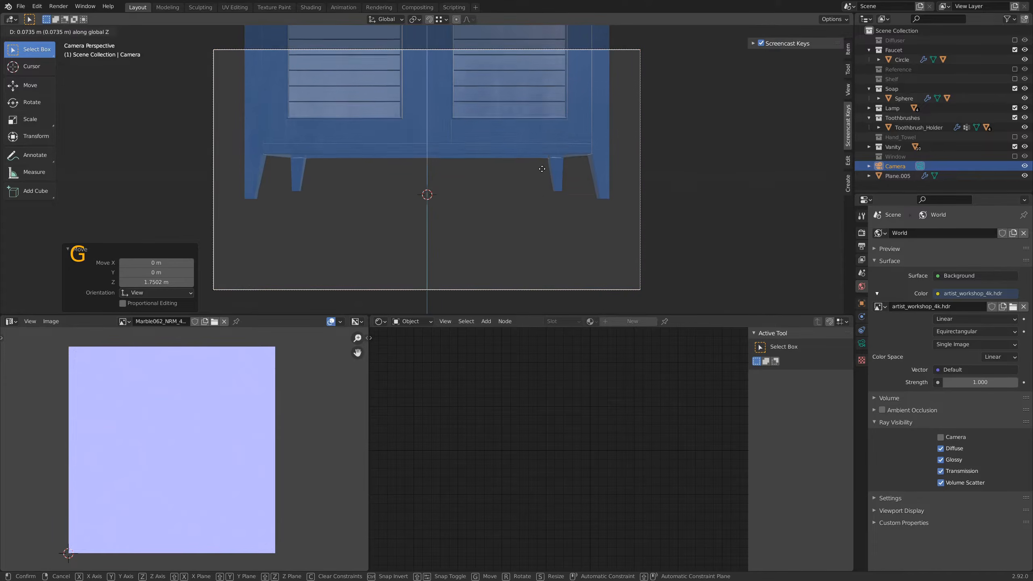
{"action": "left_click", "coordinate": [541, 89]}
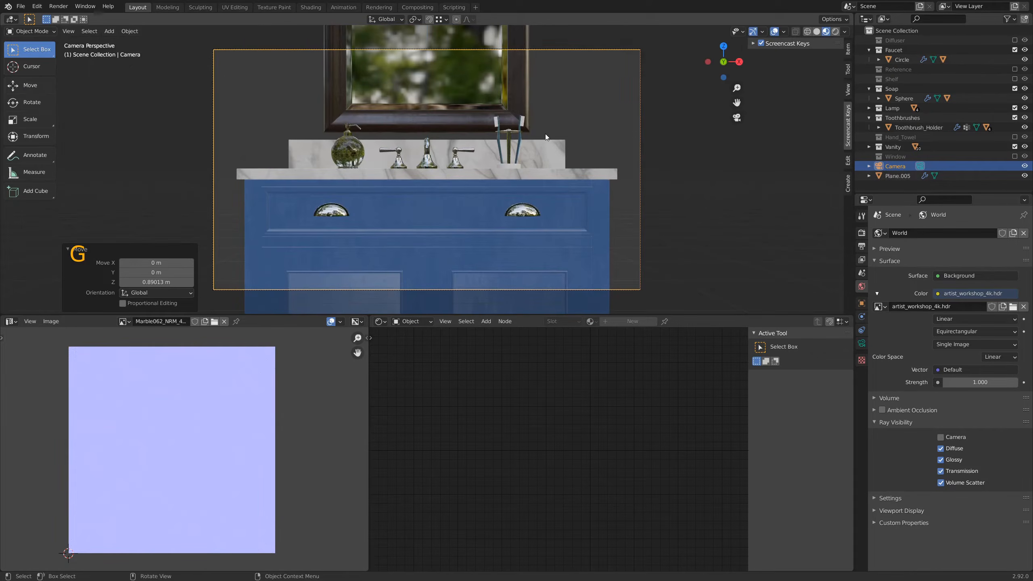
Step: Move the camera a further 4.1 m or so back along its local Z axis and raise it about 0.2 m along global Z
{"action": "key", "text": "g"}
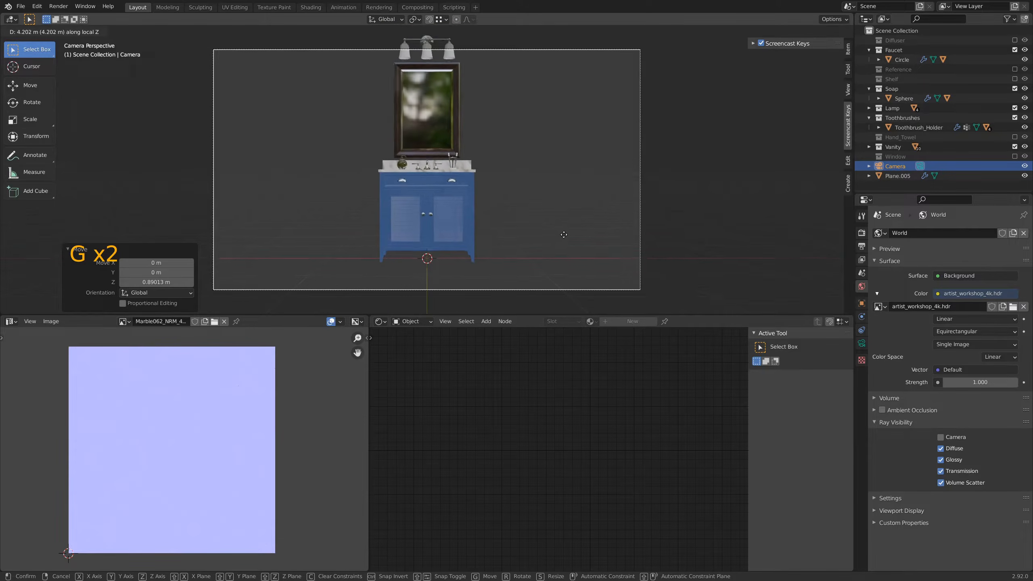
{"action": "left_click", "coordinate": [564, 235]}
{"action": "key", "text": "g"}
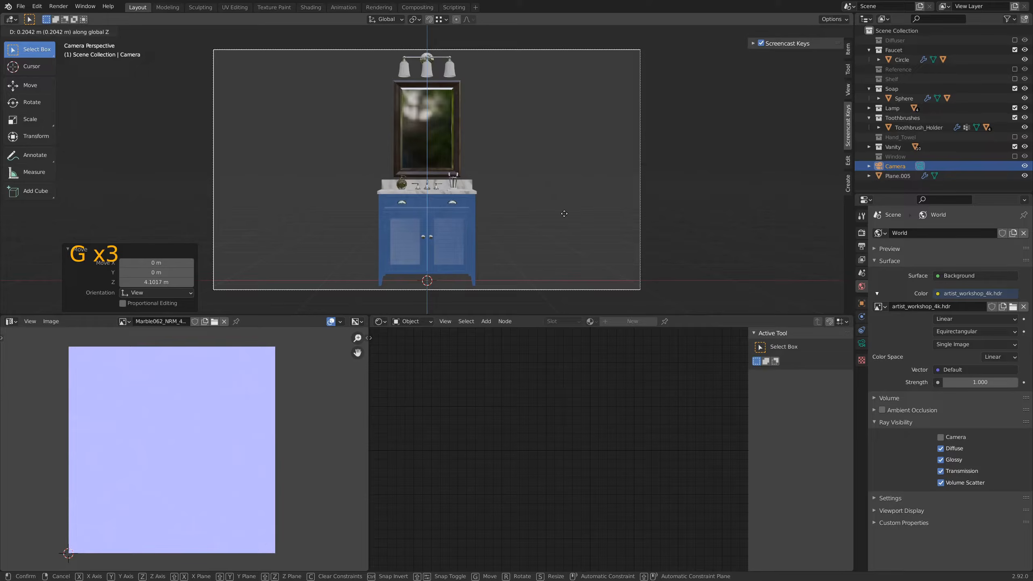
{"action": "left_click", "coordinate": [565, 214]}
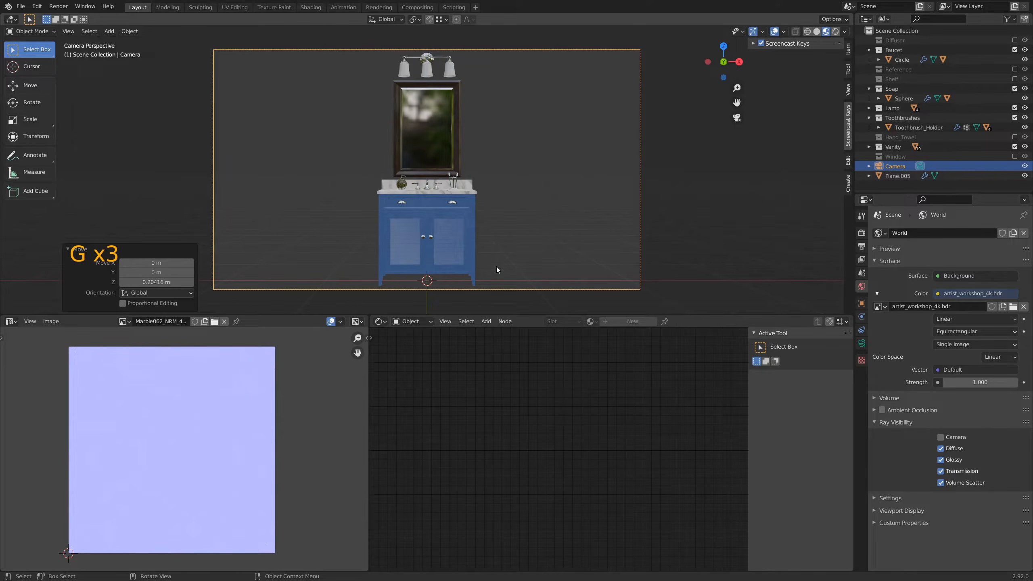
Step: Set the render output resolution to portrait format, 1080 px in X by 1920 px in Y
{"action": "mouse_move", "coordinate": [497, 260]}
{"action": "middle_mouse_down", "text": "shift"}
{"action": "mouse_move", "coordinate": [534, 255]}
{"action": "mouse_move", "coordinate": [511, 260]}
{"action": "middle_mouse_up", "text": "shift"}
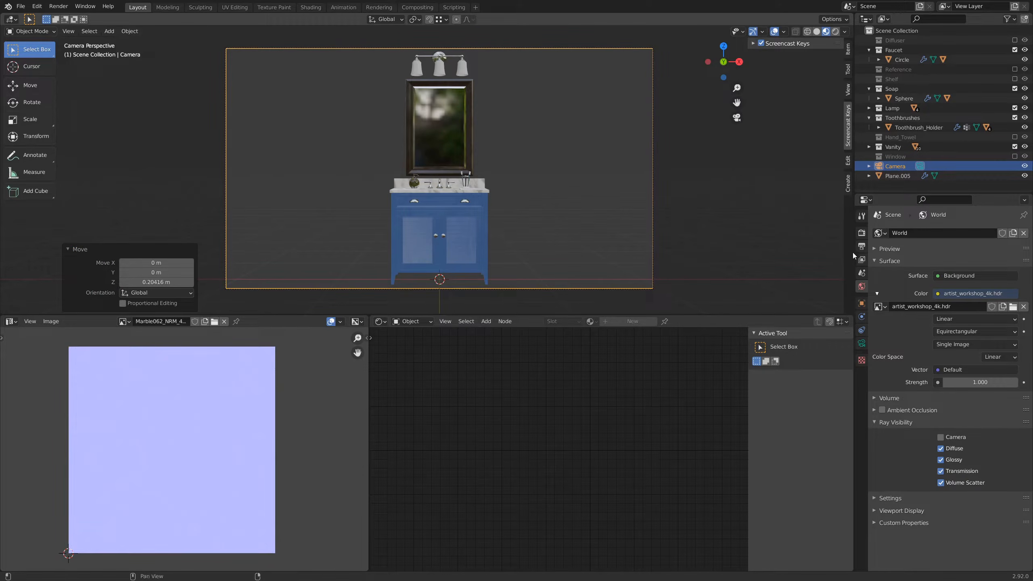
{"action": "left_click", "coordinate": [862, 246]}
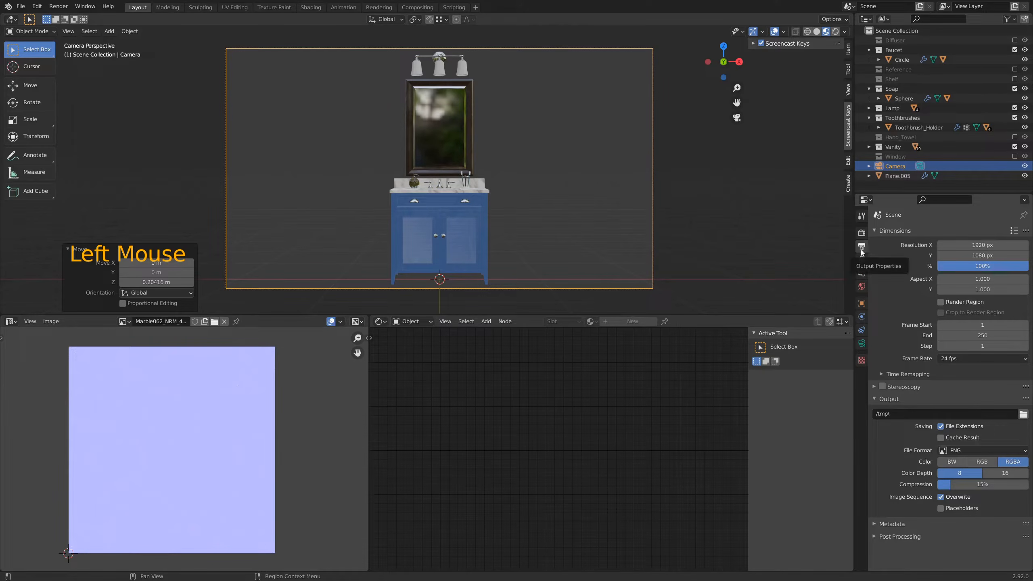
{"action": "double_click", "coordinate": [967, 246]}
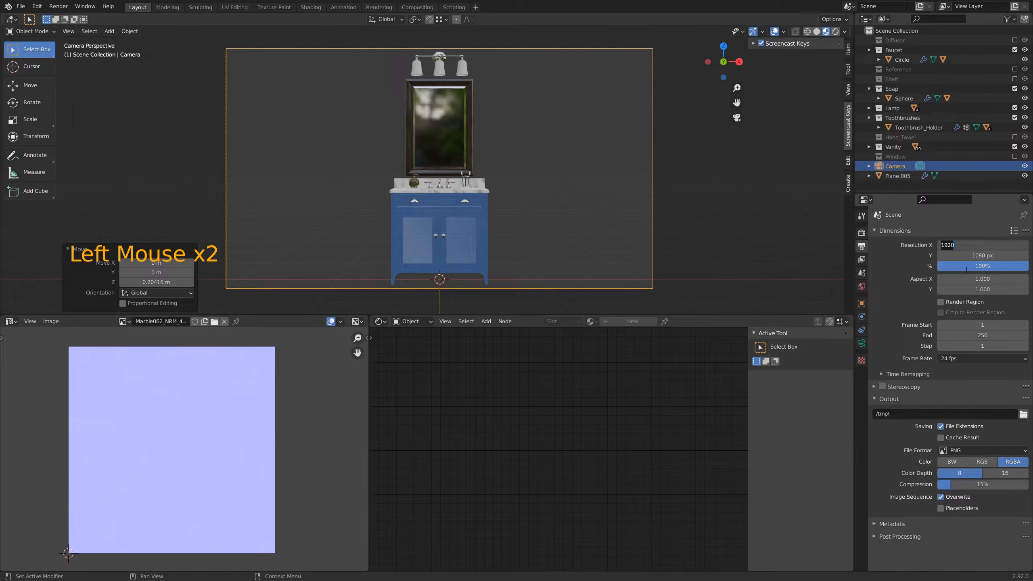
{"action": "type", "text": "1080"}
{"action": "key", "text": "Tab"}
{"action": "type", "text": "1920"}
{"action": "key", "text": "Return"}
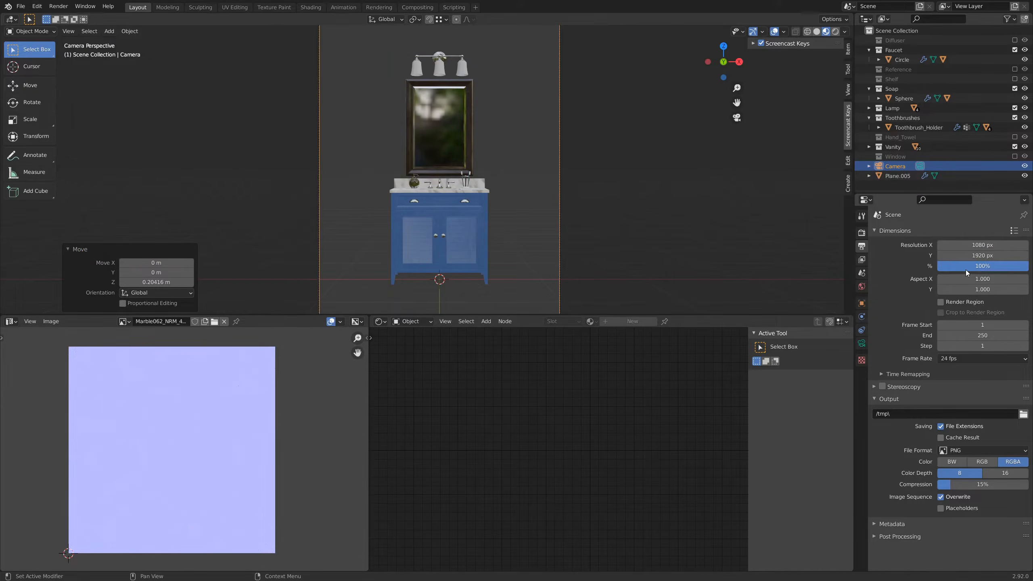
Step: Move the camera about 2.28 m closer to the vanity along its local Z axis so it fills the portrait frame
{"action": "scroll", "coordinate": [473, 176], "scroll_direction": "down", "scroll_amount": 3}
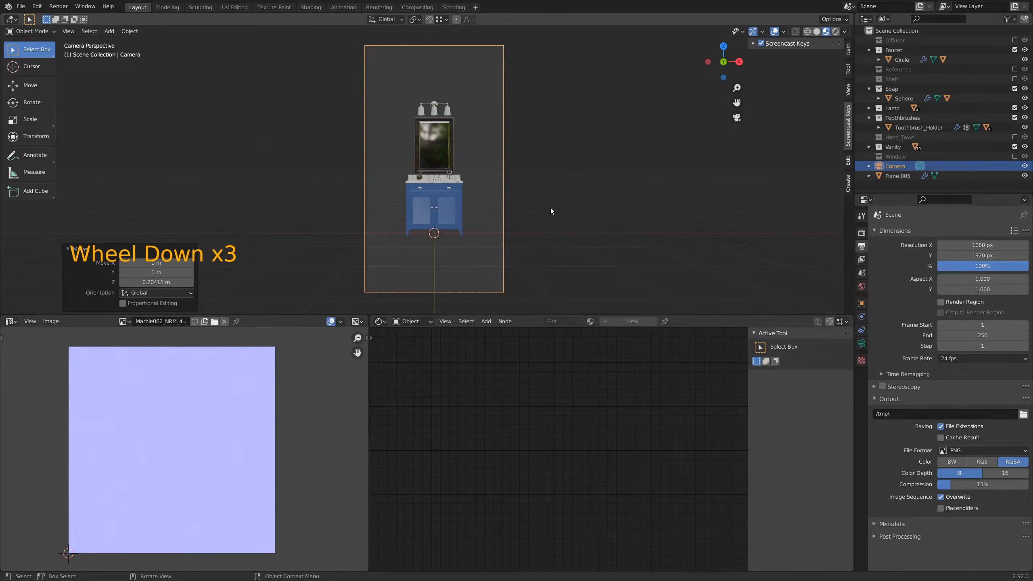
{"action": "key", "text": "g"}
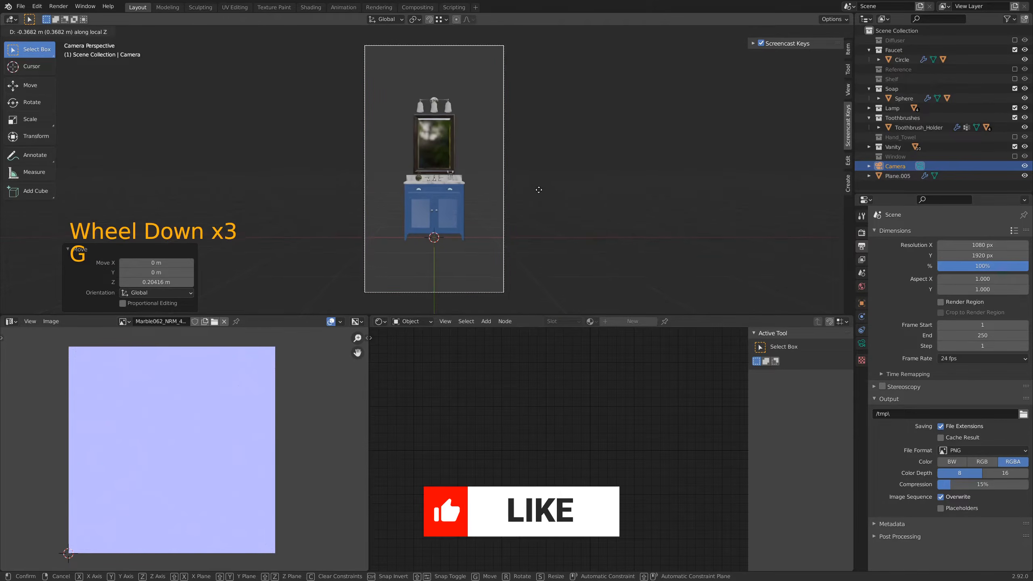
{"action": "left_click", "coordinate": [523, 165]}
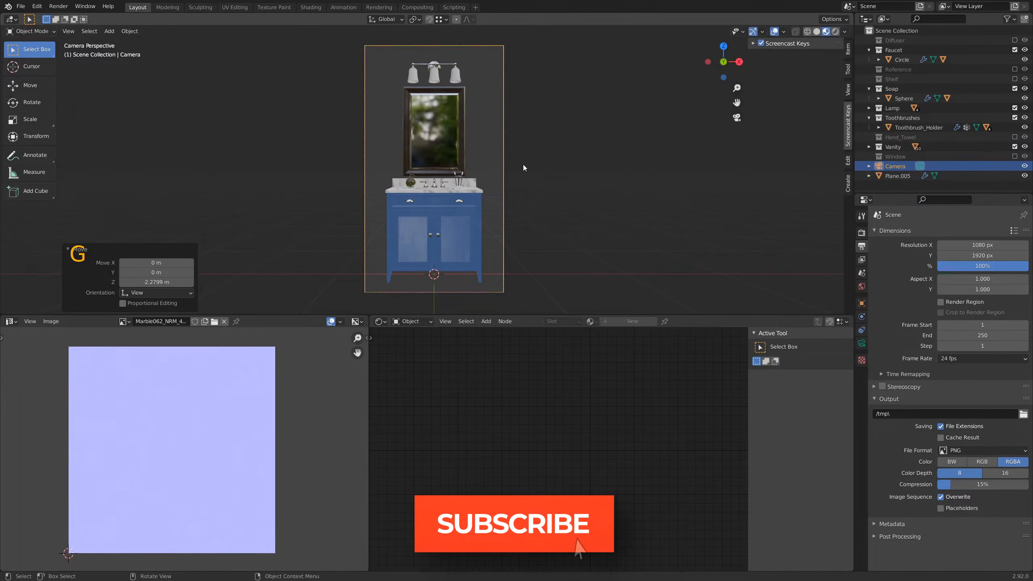
Step: Raise the mirror together with its lamp about 0.07 m along the global Z axis, and deselect everything
{"action": "left_click", "coordinate": [415, 79]}
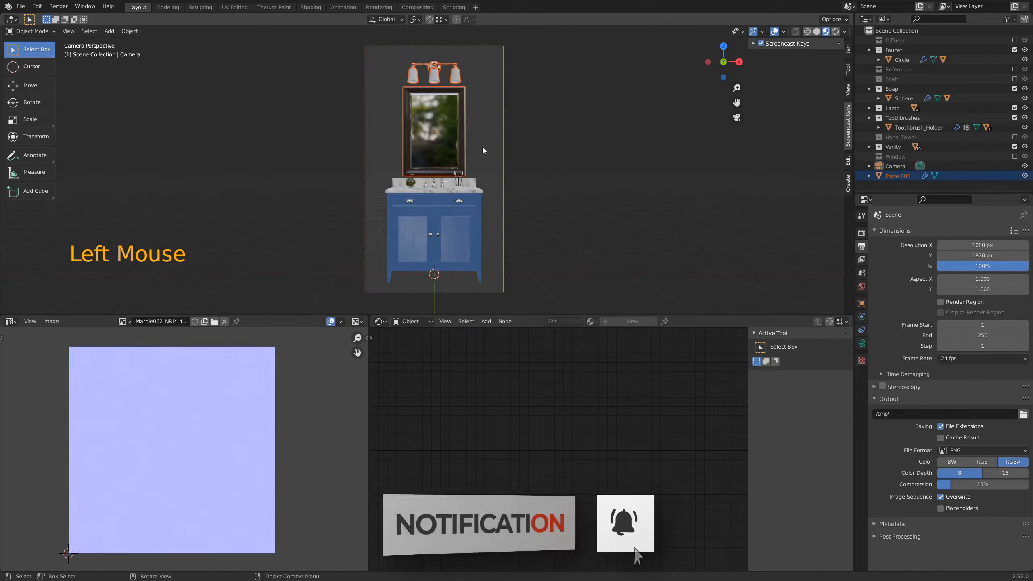
{"action": "key", "text": "g"}
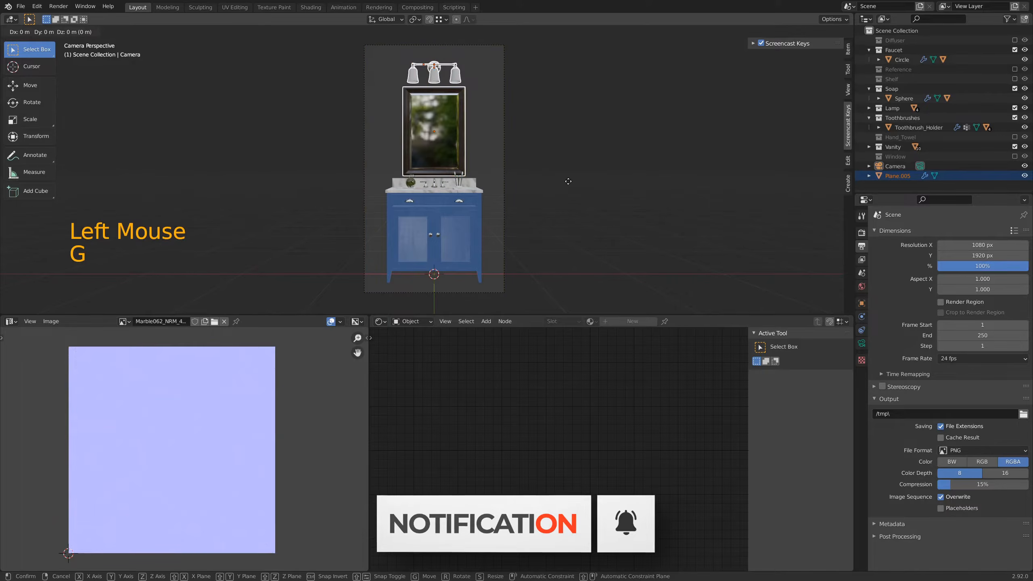
{"action": "key", "text": "z"}
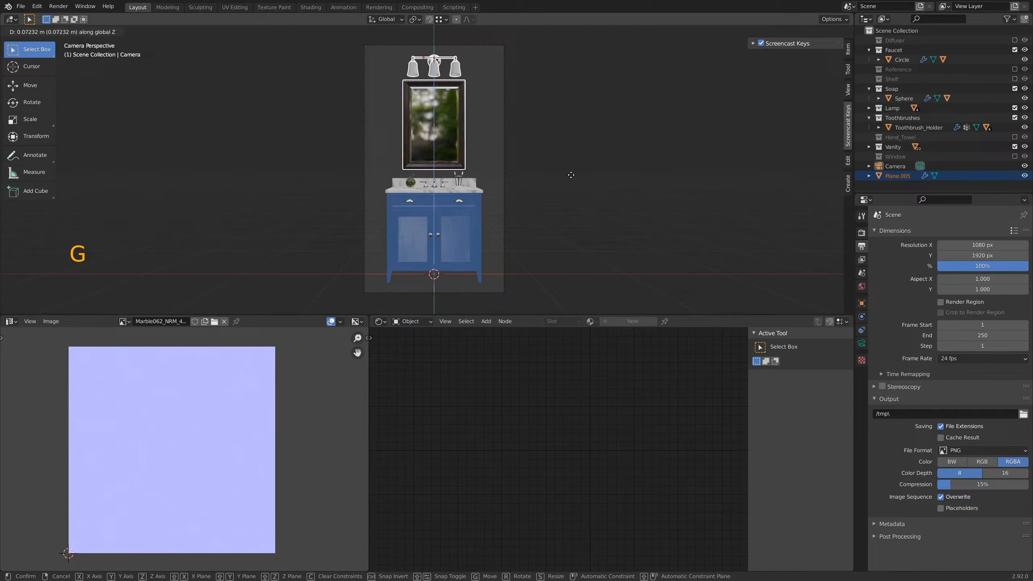
{"action": "left_click", "coordinate": [571, 175]}
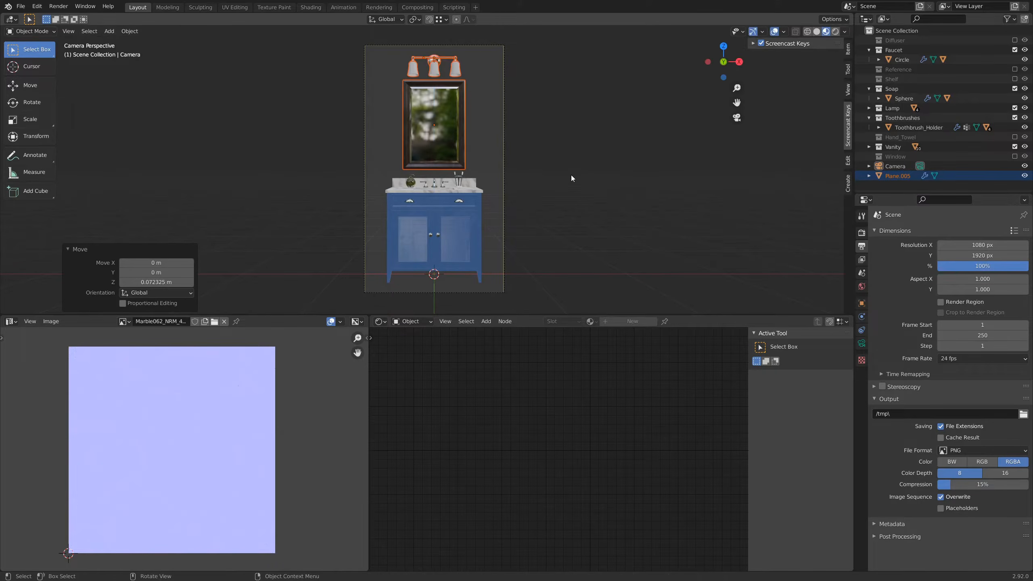
{"action": "left_click", "coordinate": [572, 174]}
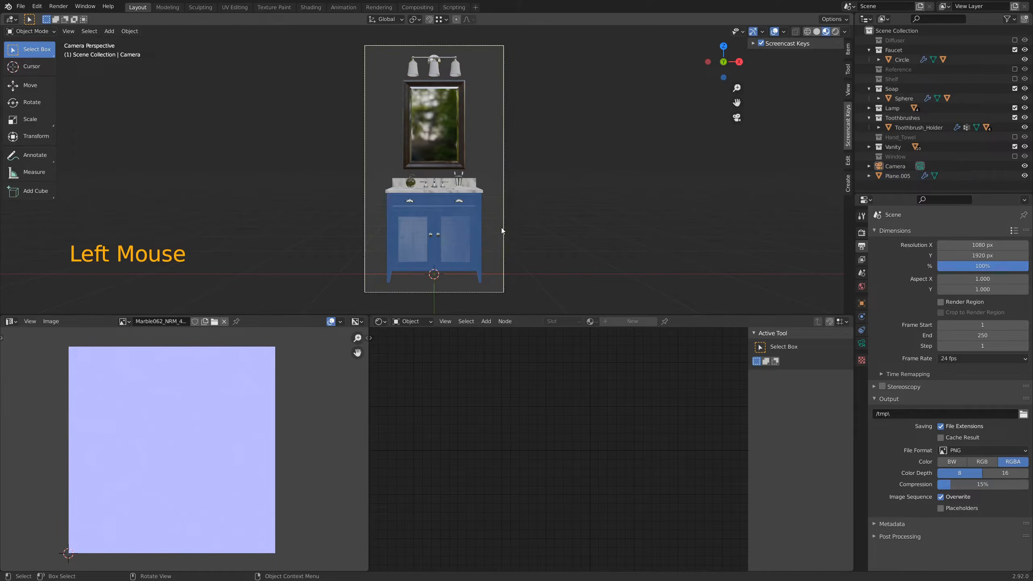
Step: Switch the camera view of the vanity to rendered shading
{"action": "mouse_move", "coordinate": [523, 211]}
{"action": "middle_mouse_down", "text": "shift"}
{"action": "mouse_move", "coordinate": [531, 199]}
{"action": "mouse_move", "coordinate": [530, 211]}
{"action": "mouse_move", "coordinate": [515, 208]}
{"action": "middle_mouse_up", "text": "shift"}
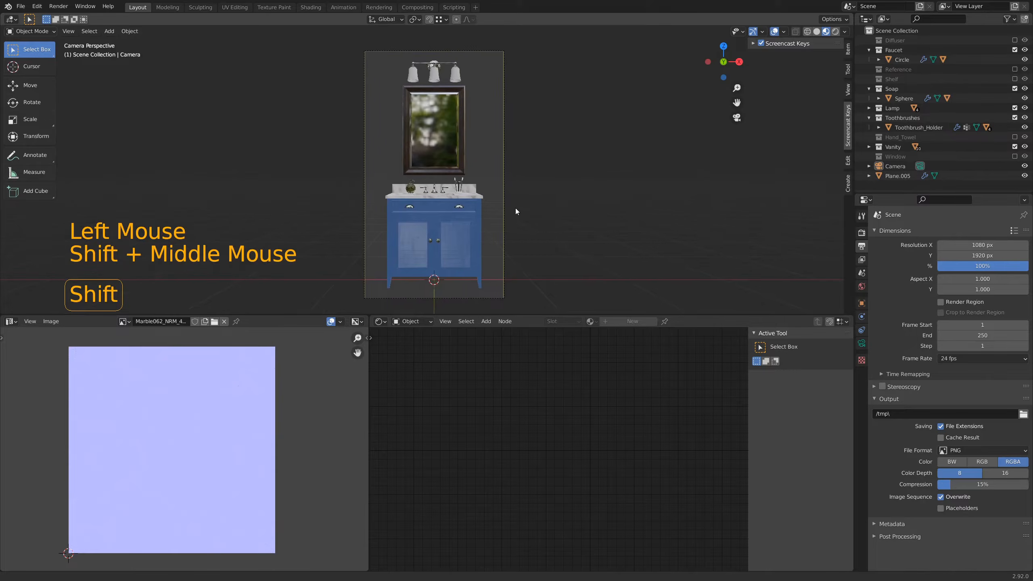
{"action": "key", "text": "z"}
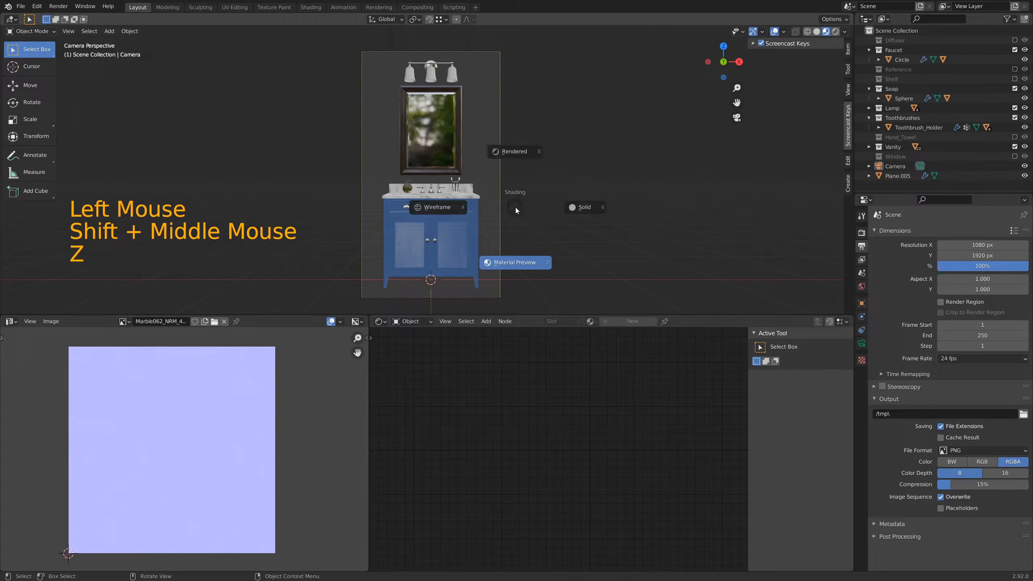
{"action": "key", "text": "r"}
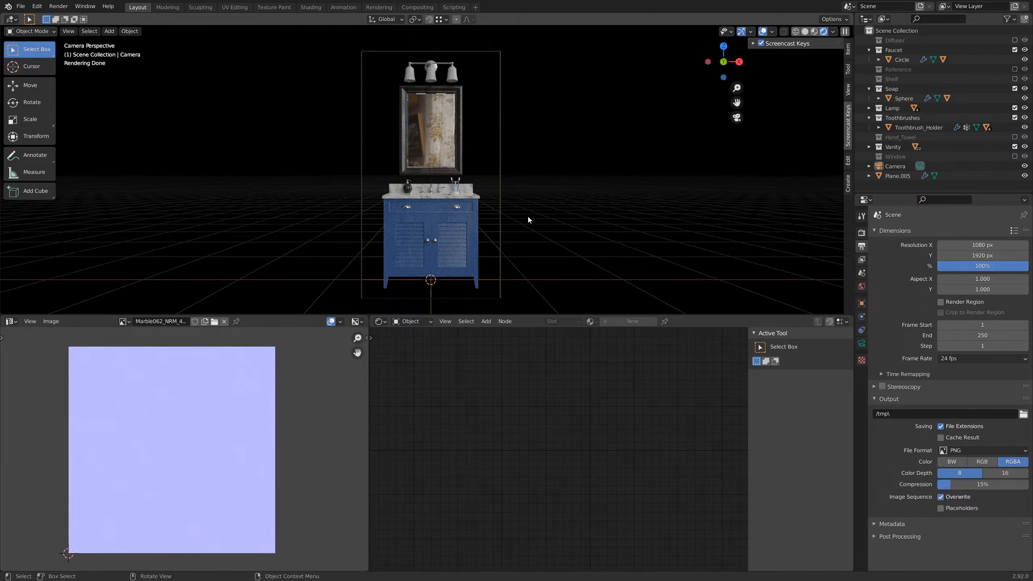
Step: Restrict rendering to a region around the whole camera frame and maximize the 3D viewport
{"action": "key", "text": "ctrl+b"}
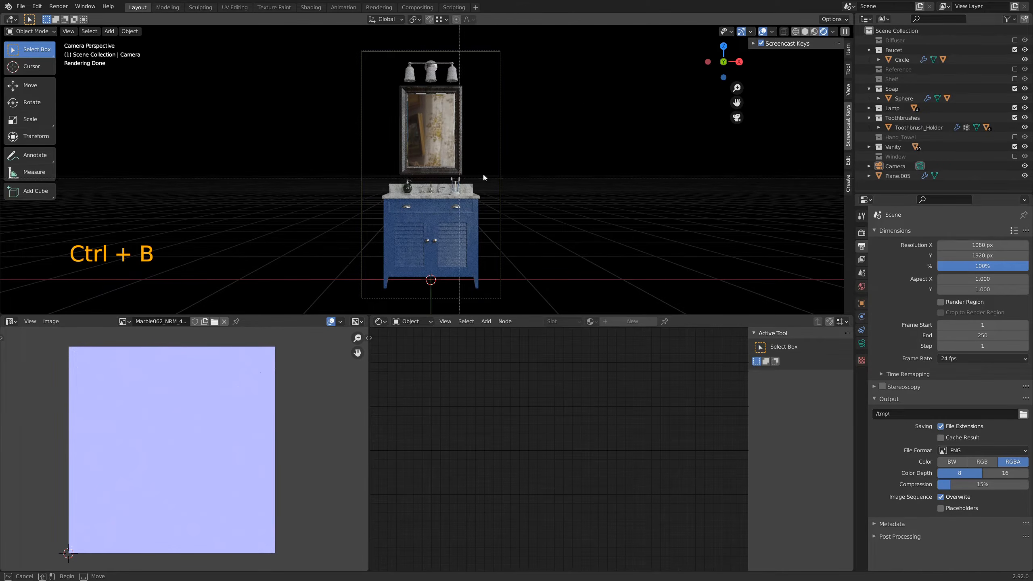
{"action": "left_click_drag", "start_coordinate": [344, 37], "coordinate": [528, 317]}
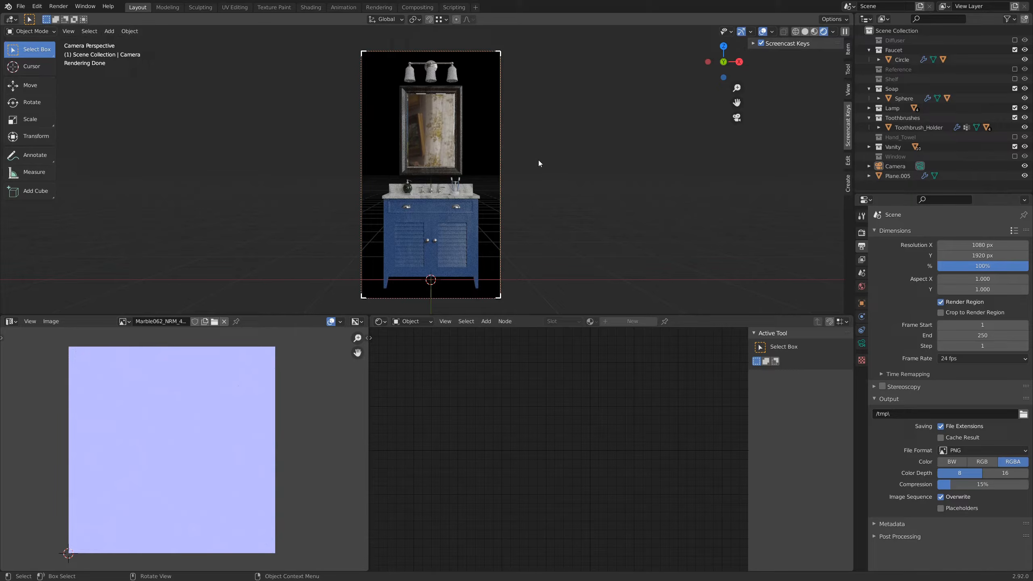
{"action": "key", "text": "ctrl+space"}
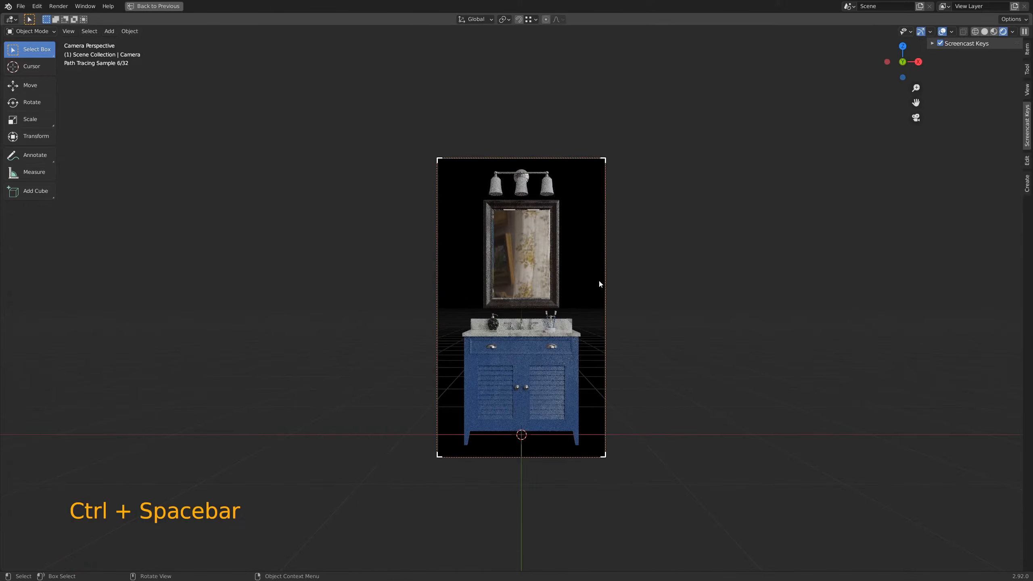
Step: Inspect the rendered preview of the vanity up close, and switch the viewport to Material Preview shading
{"action": "scroll", "coordinate": [620, 391], "scroll_direction": "up", "scroll_amount": 2}
{"action": "scroll", "coordinate": [621, 395], "scroll_direction": "up", "scroll_amount": 1}
{"action": "mouse_move", "coordinate": [655, 415]}
{"action": "middle_mouse_down", "text": "shift"}
{"action": "mouse_move", "coordinate": [648, 396]}
{"action": "mouse_move", "coordinate": [618, 396]}
{"action": "middle_mouse_up", "text": "shift"}
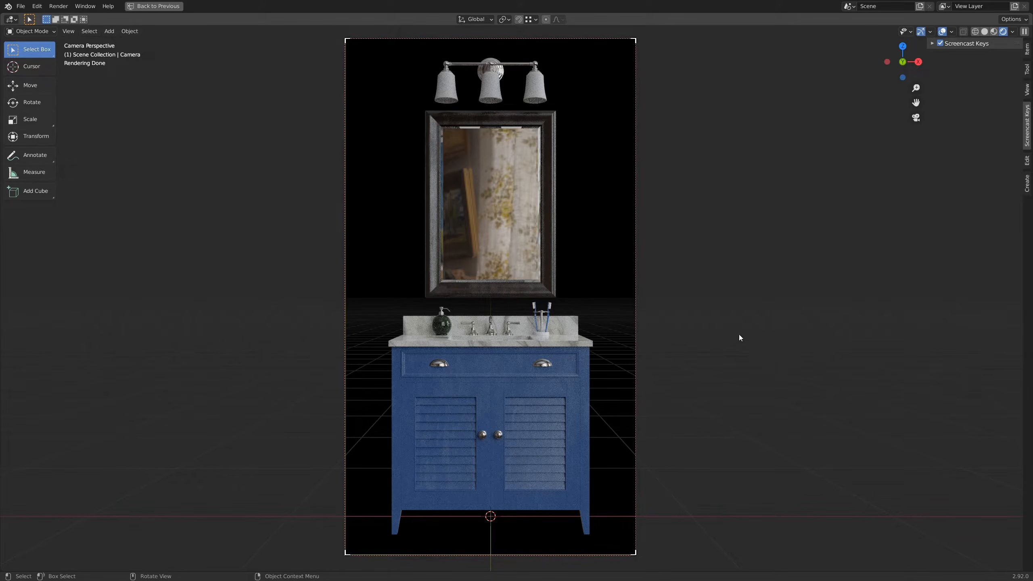
{"action": "key", "text": "z"}
{"action": "key", "text": "2"}
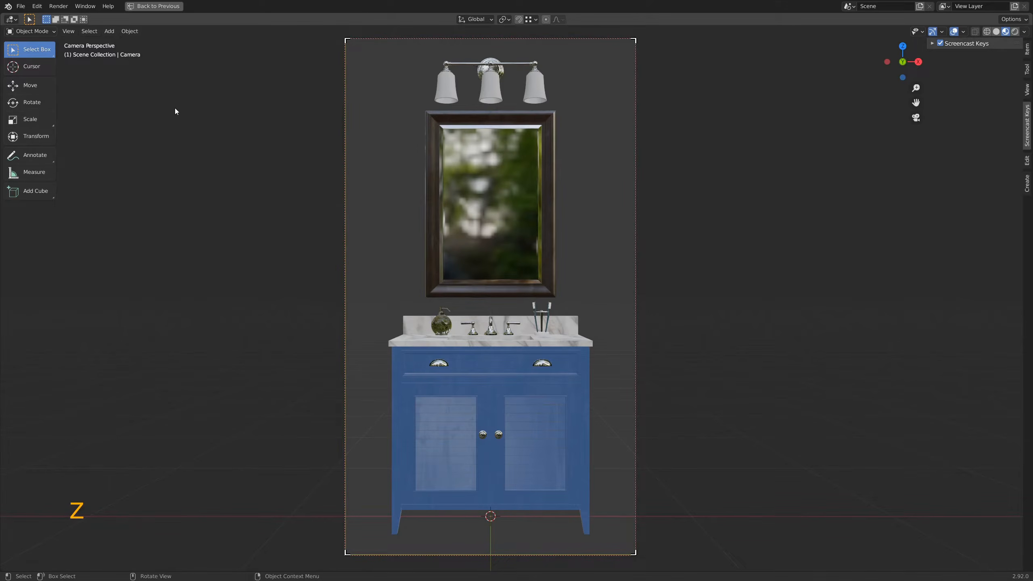
Step: Restore the full window layout and enlarge the 3D viewport over the image and shader editors
{"action": "left_click", "coordinate": [58, 6]}
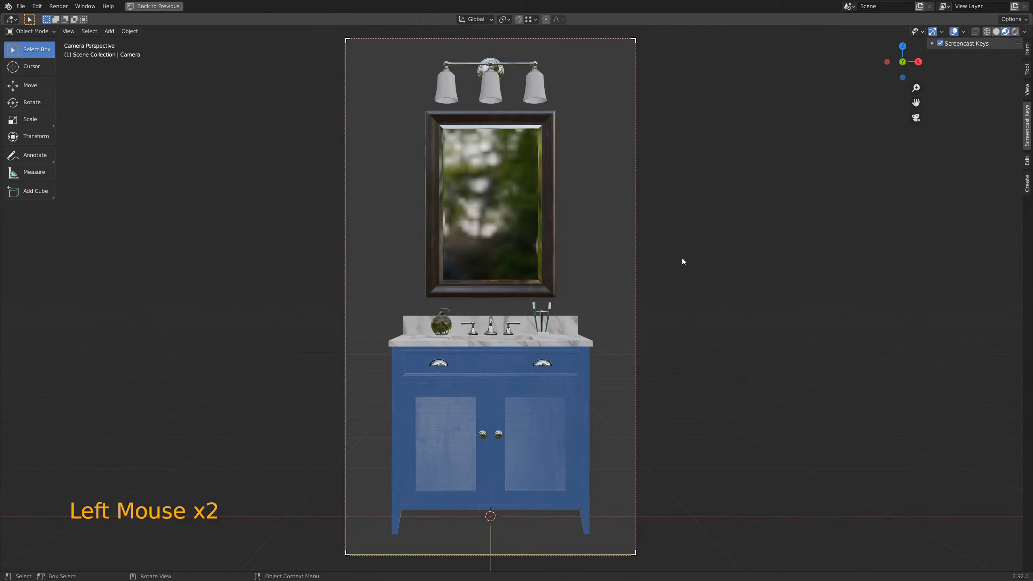
{"action": "key", "text": "ctrl"}
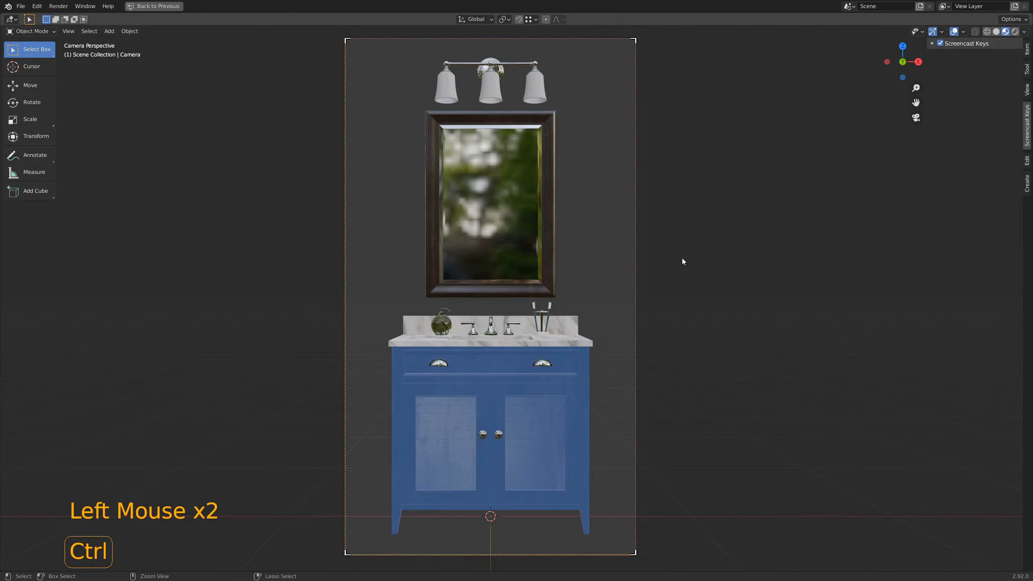
{"action": "key", "text": "ctrl+space"}
{"action": "scroll", "coordinate": [581, 209], "scroll_direction": "down", "scroll_amount": 3}
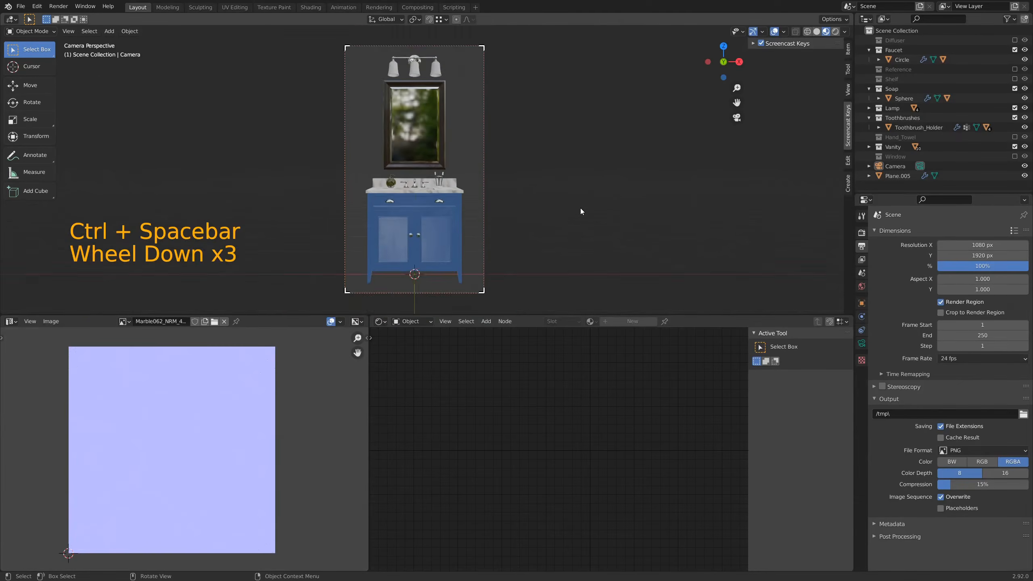
{"action": "middle_click_drag", "start_coordinate": [543, 170], "coordinate": [555, 177], "text": "shift"}
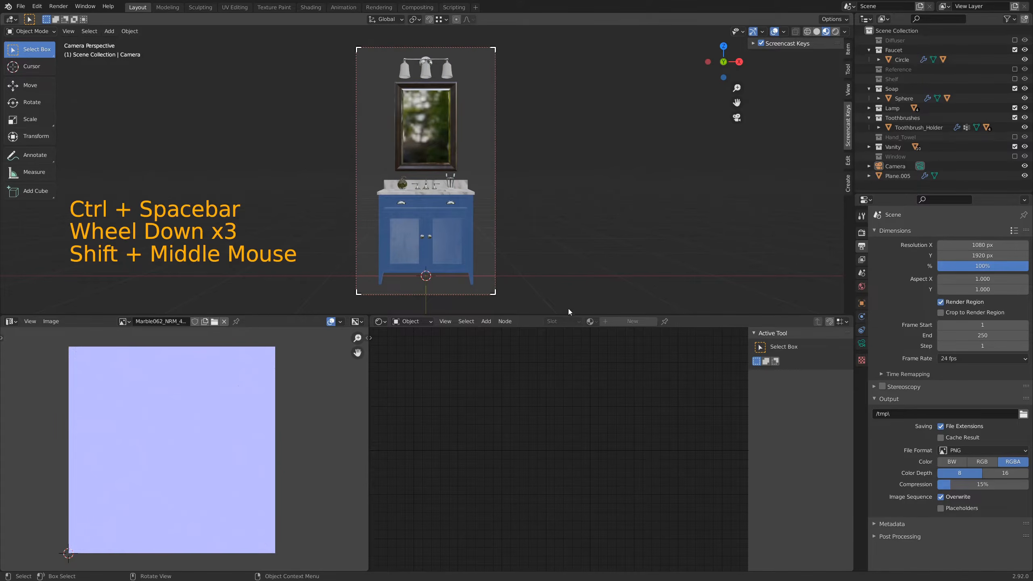
{"action": "left_click_drag", "start_coordinate": [570, 316], "coordinate": [570, 524]}
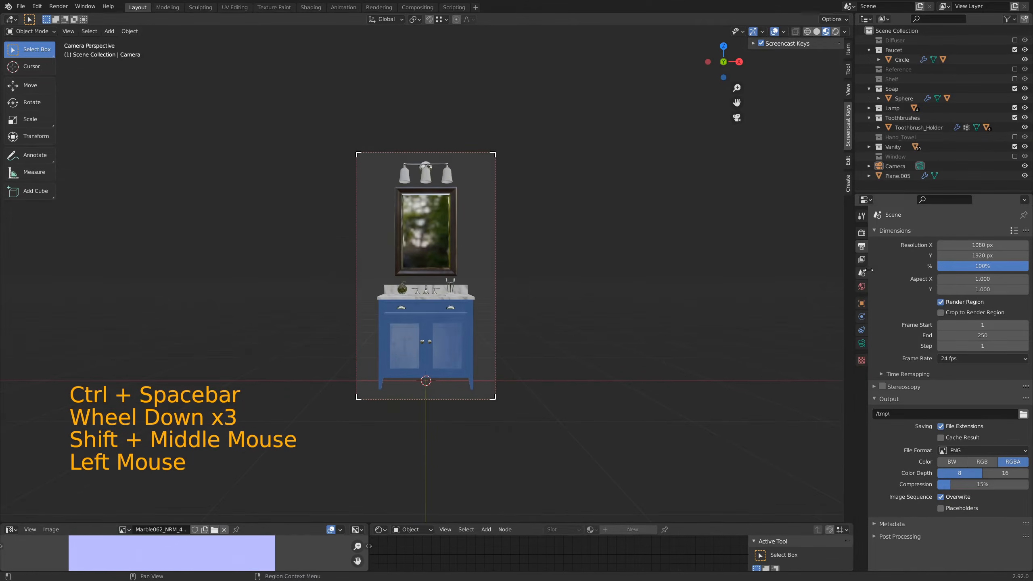
Step: Enable Adaptive Sampling in the Cycles render settings and expand the denoising options
{"action": "left_click", "coordinate": [862, 233]}
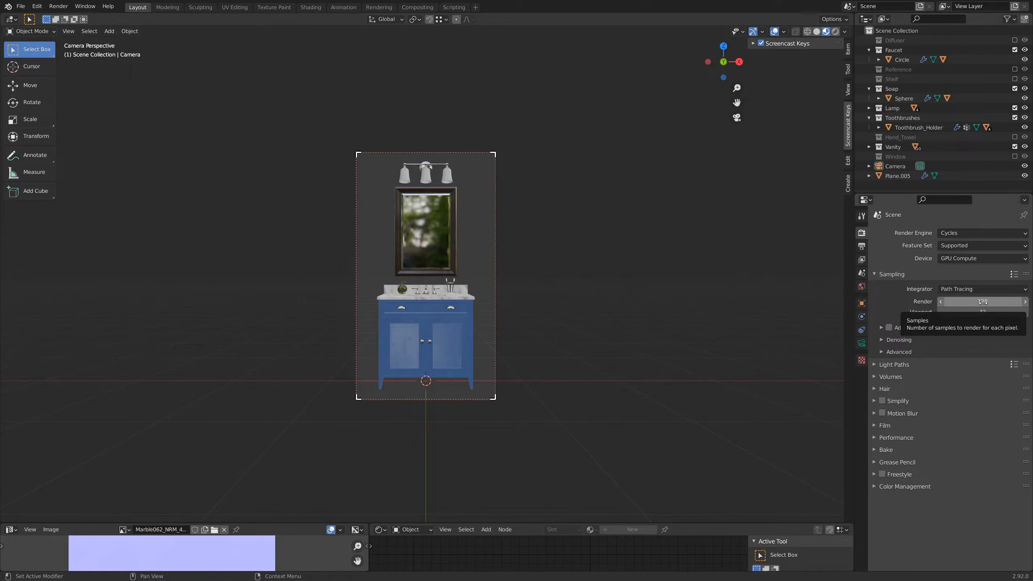
{"action": "left_click", "coordinate": [984, 302]}
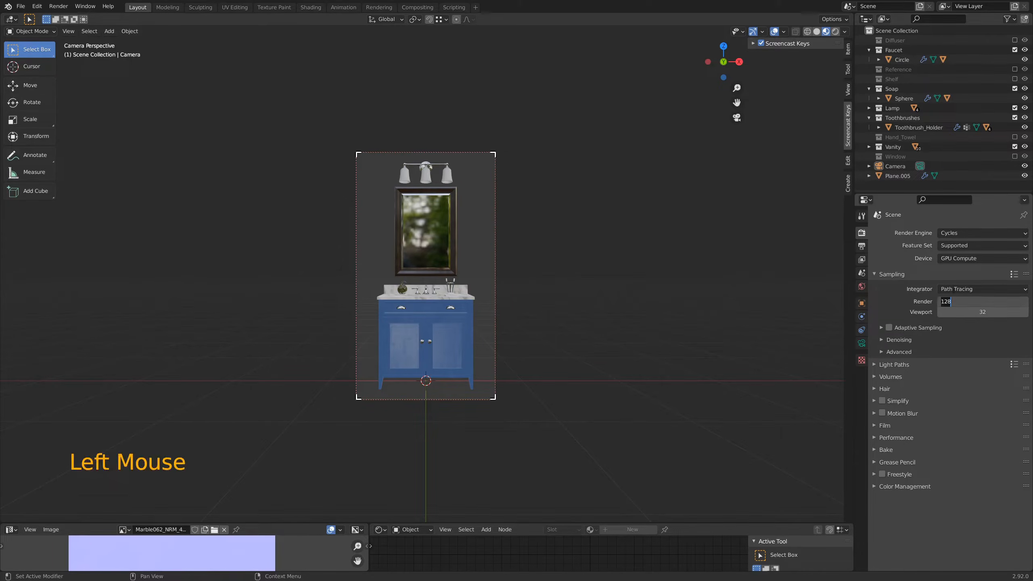
{"action": "left_click", "coordinate": [899, 304]}
{"action": "left_click", "coordinate": [889, 328]}
{"action": "left_click", "coordinate": [881, 328]}
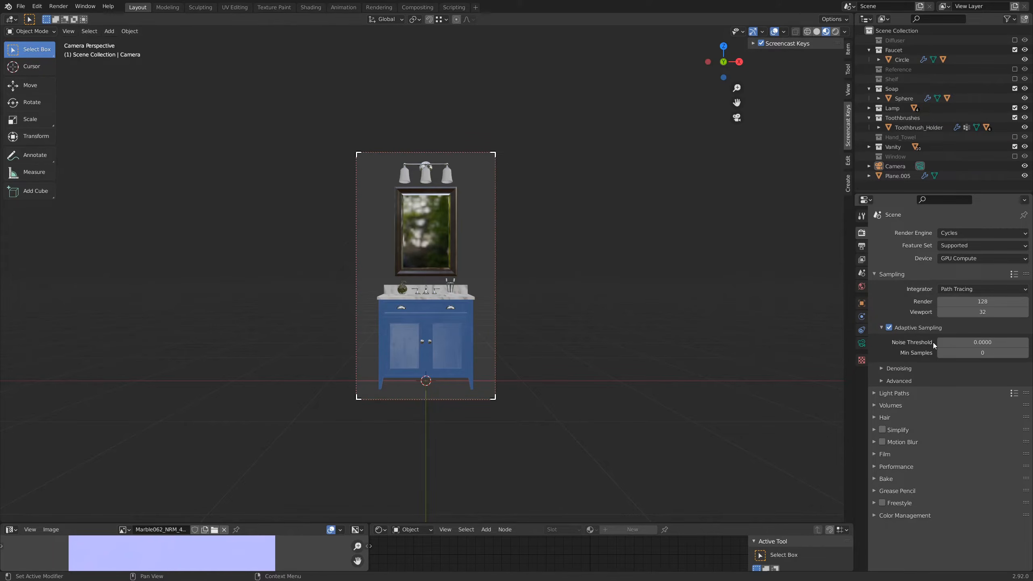
{"action": "left_click", "coordinate": [883, 369]}
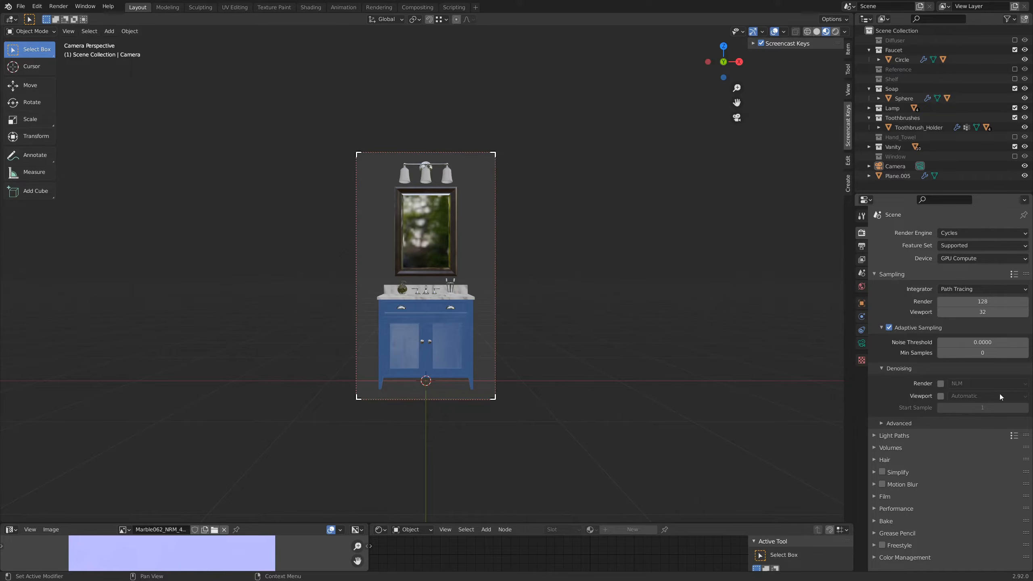
Step: Review the output settings for resolution, save location, color depth and the available file formats
{"action": "left_click", "coordinate": [863, 247]}
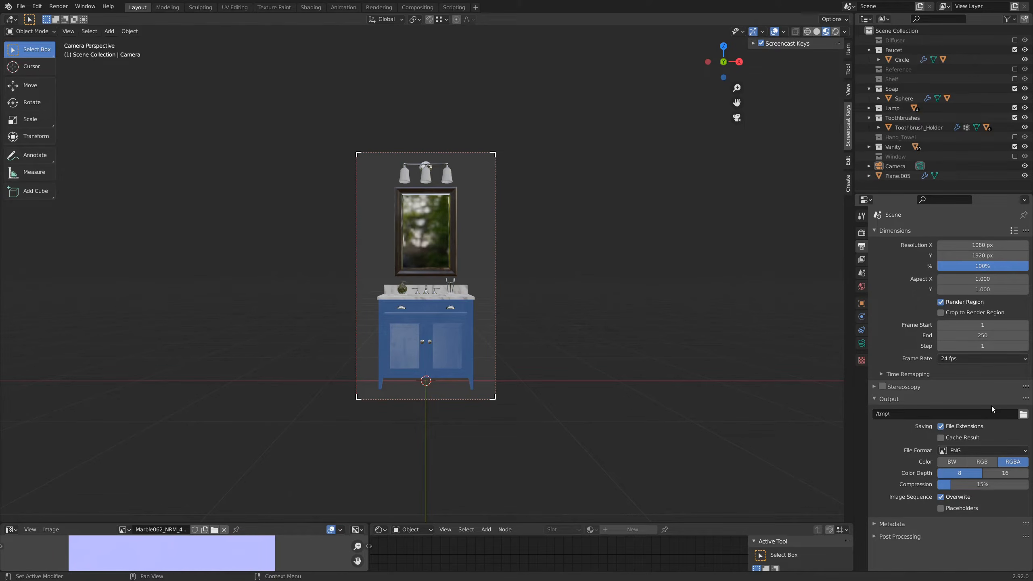
{"action": "scroll", "coordinate": [1000, 431], "scroll_direction": "down", "scroll_amount": 4}
{"action": "left_click", "coordinate": [974, 450]}
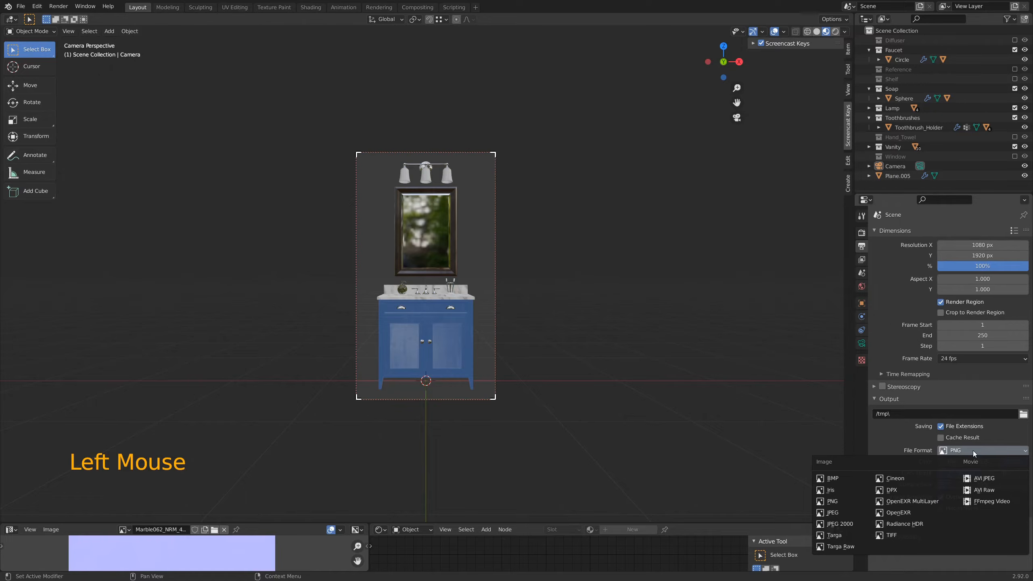
{"action": "left_click", "coordinate": [973, 450]}
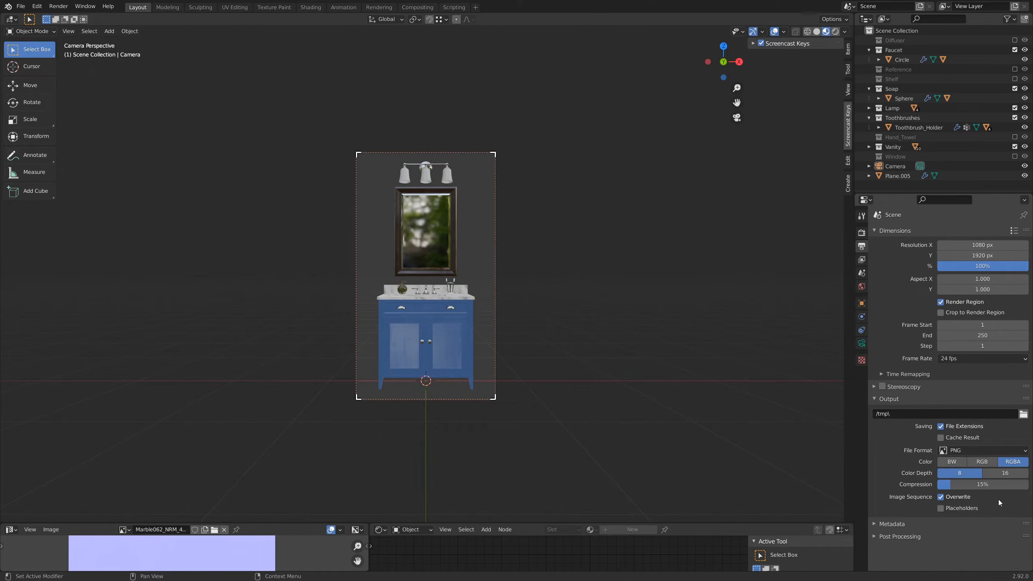
{"action": "scroll", "coordinate": [918, 466], "scroll_direction": "down", "scroll_amount": 4}
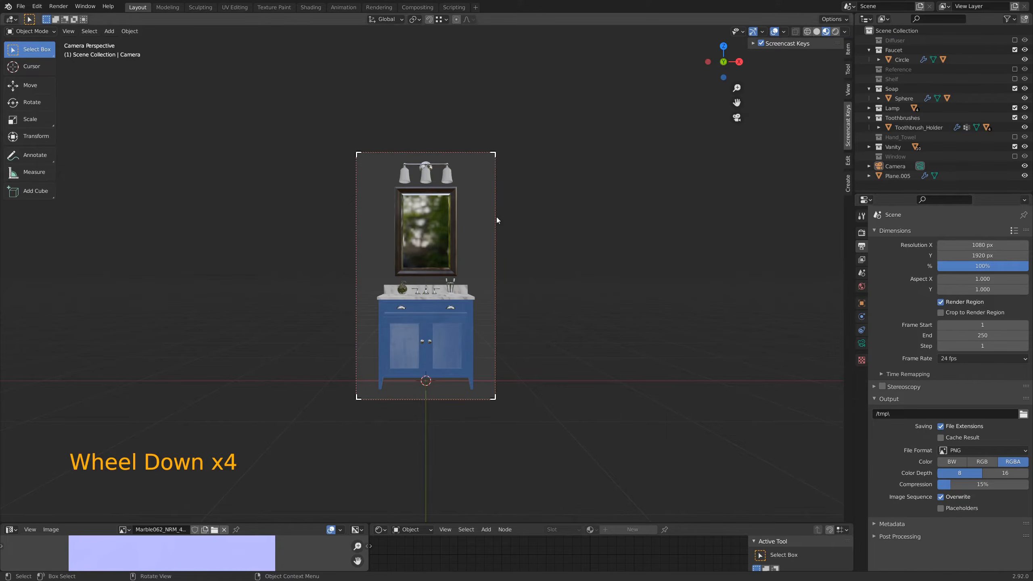
Step: Render the still image, view the whole result enlarged, and move the render window over the middle of the workspace
{"action": "left_click", "coordinate": [64, 7]}
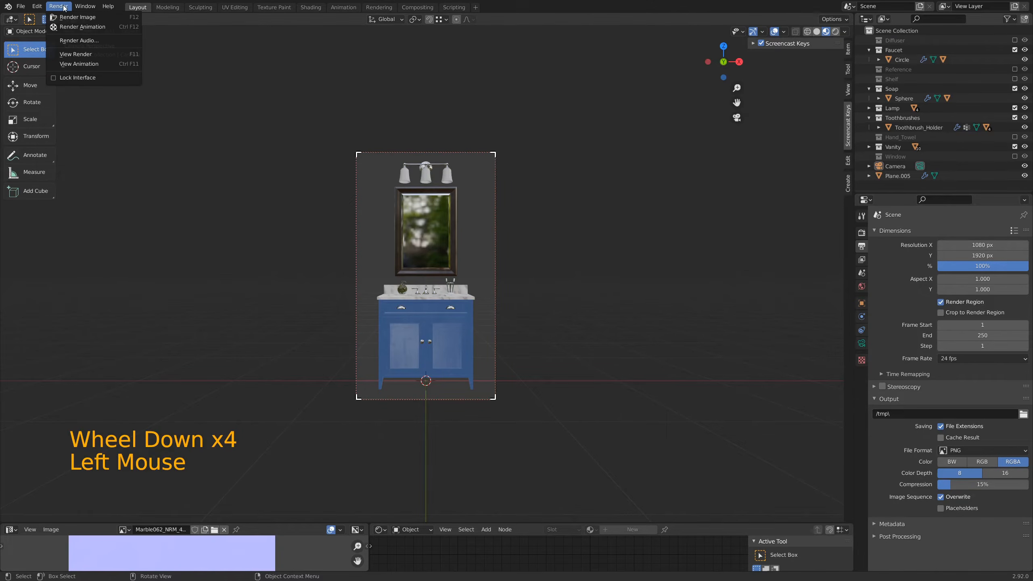
{"action": "left_click", "coordinate": [71, 17]}
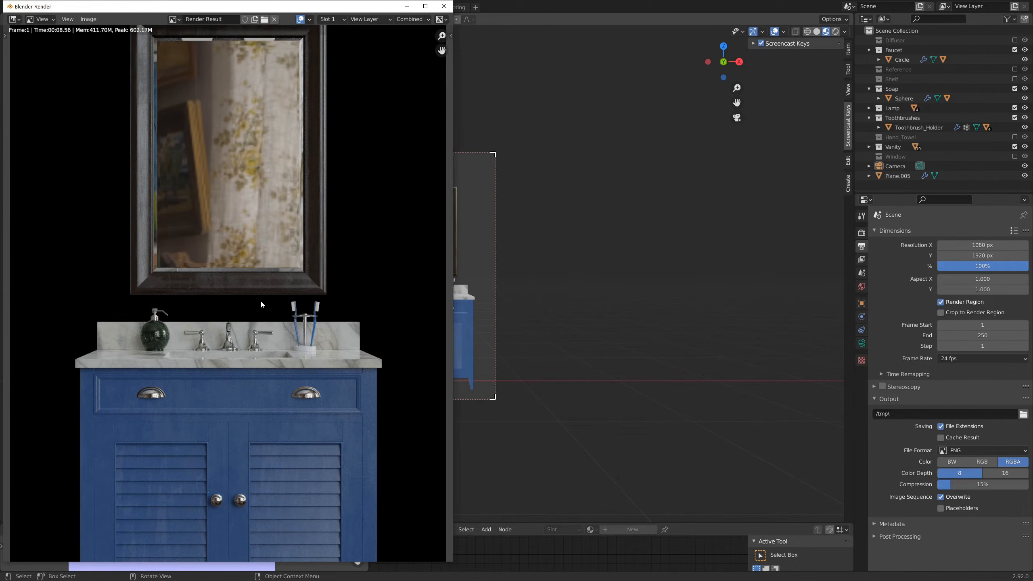
{"action": "scroll", "coordinate": [260, 303], "scroll_direction": "down", "scroll_amount": 4}
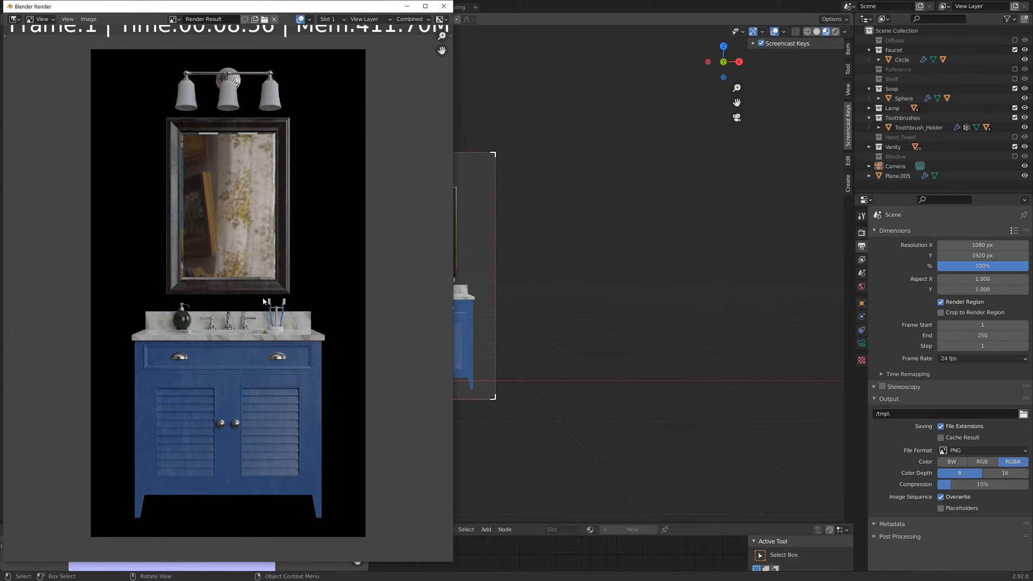
{"action": "double_click", "coordinate": [348, 4]}
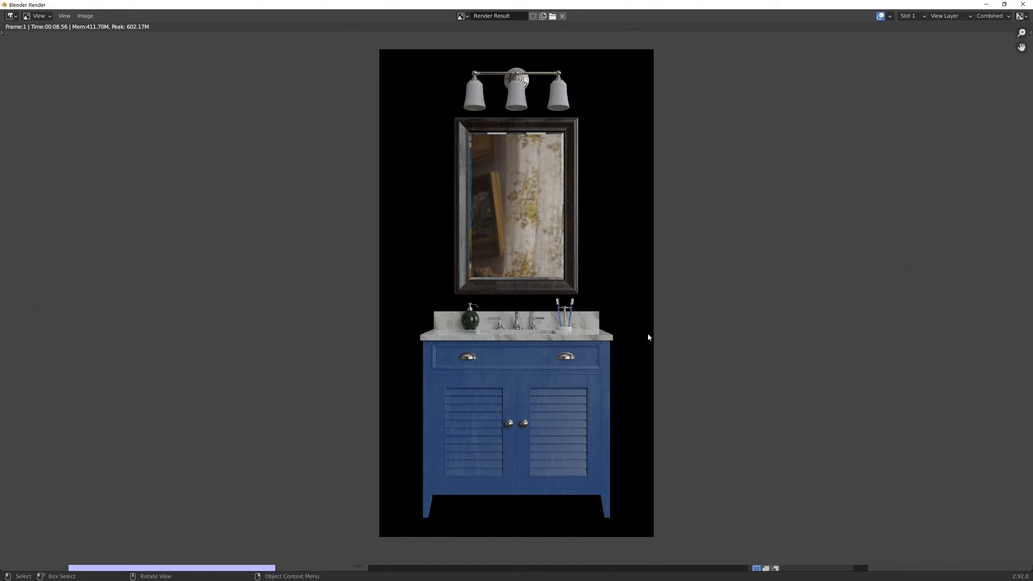
{"action": "left_click_drag", "start_coordinate": [519, 4], "coordinate": [417, 22]}
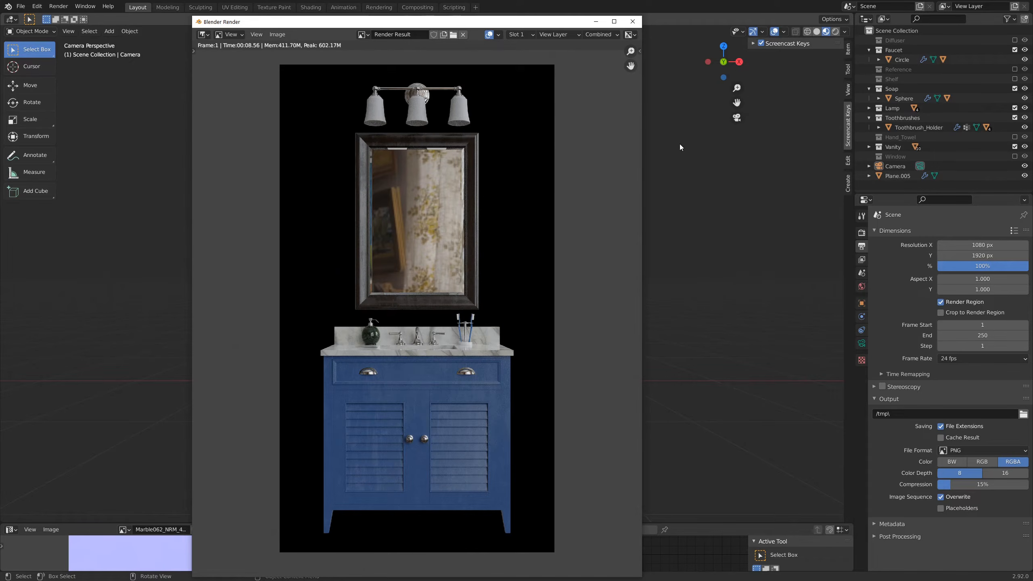
Step: Expand the render performance settings and examine the thread and tile size options
{"action": "left_click", "coordinate": [862, 234]}
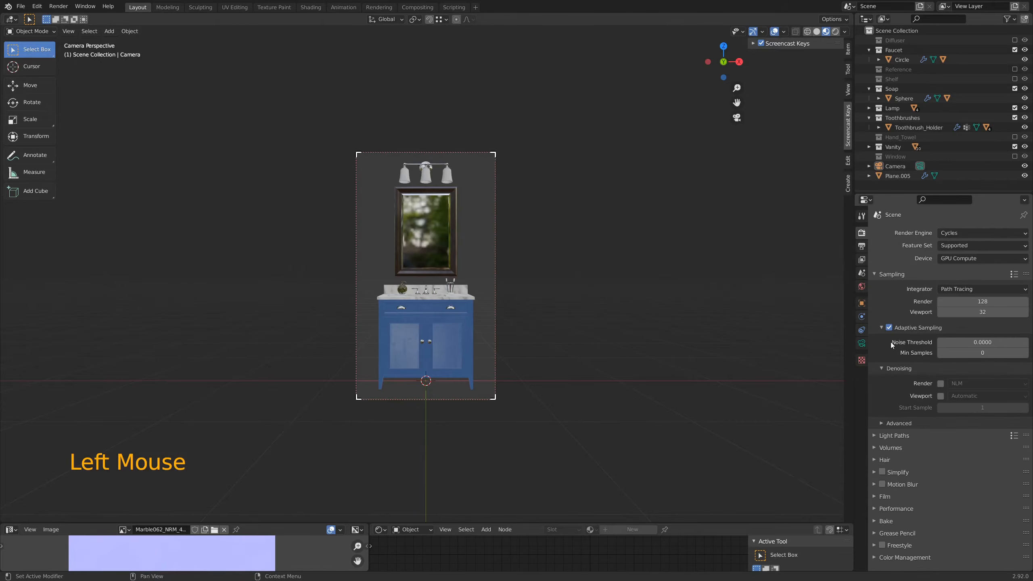
{"action": "left_click", "coordinate": [876, 509]}
{"action": "scroll", "coordinate": [885, 492], "scroll_direction": "down", "scroll_amount": 5}
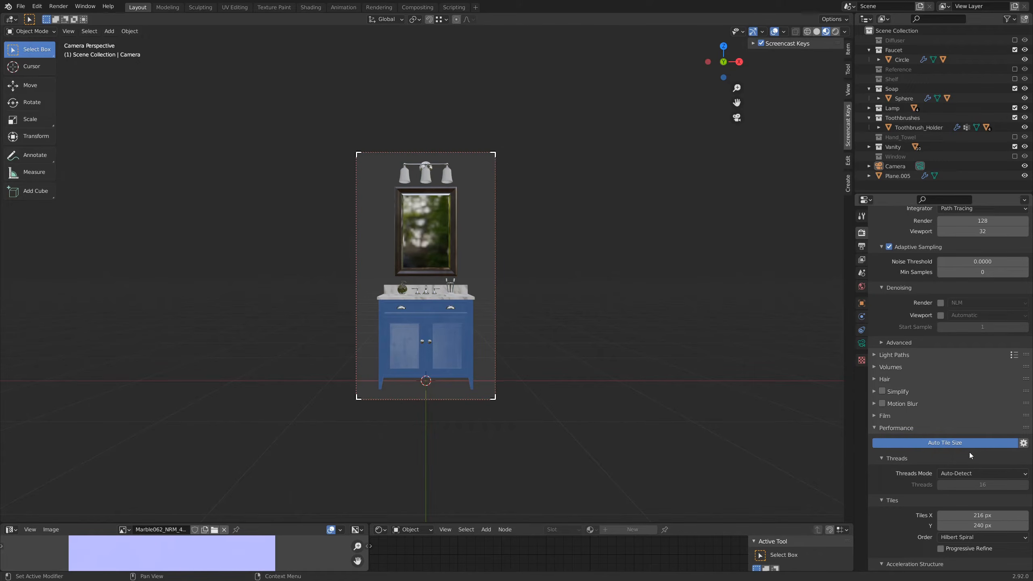
{"action": "scroll", "coordinate": [948, 409], "scroll_direction": "up", "scroll_amount": 4}
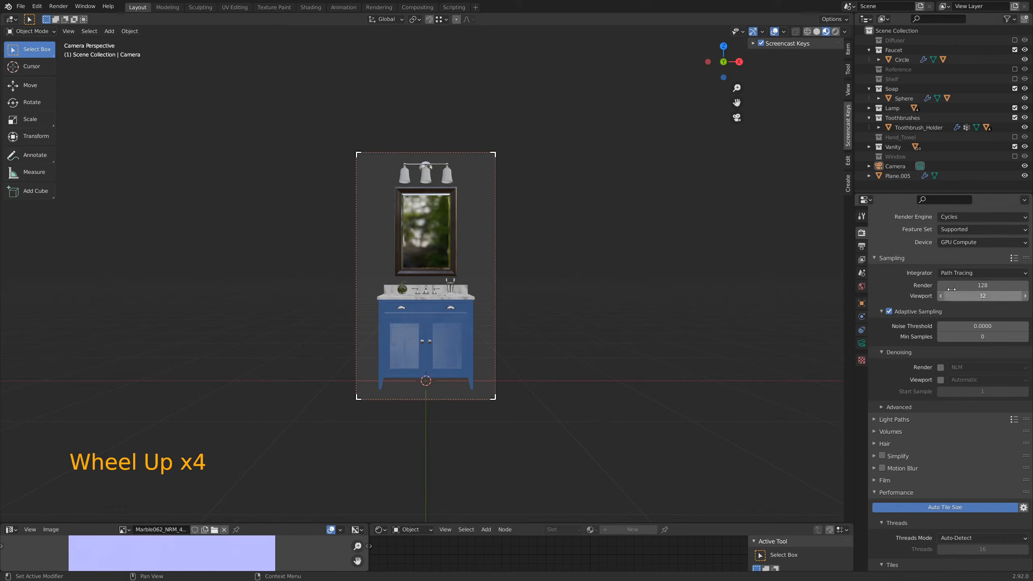
Step: Set the Cycles render device to CPU and render the image again
{"action": "left_click", "coordinate": [967, 244]}
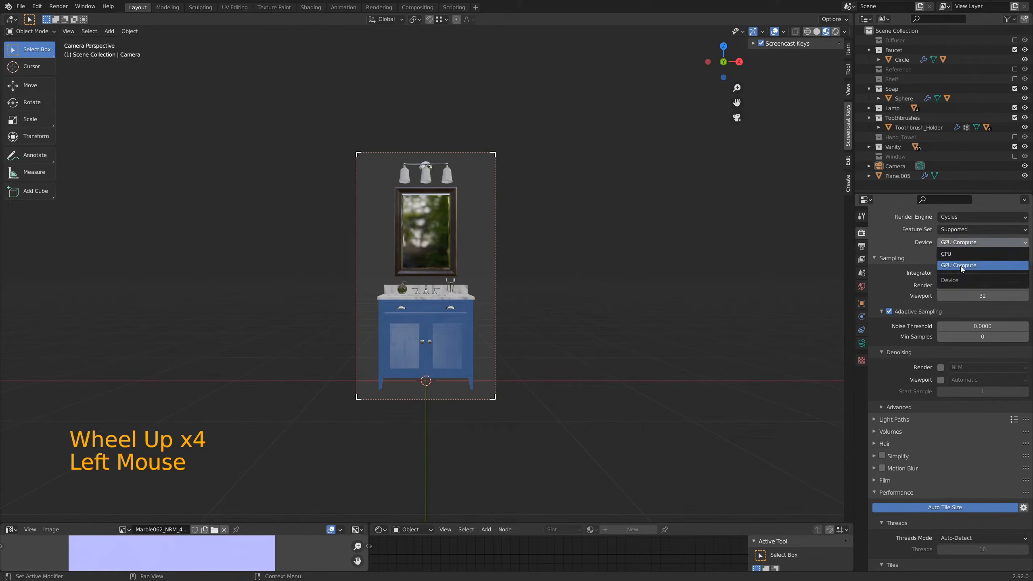
{"action": "left_click", "coordinate": [959, 255]}
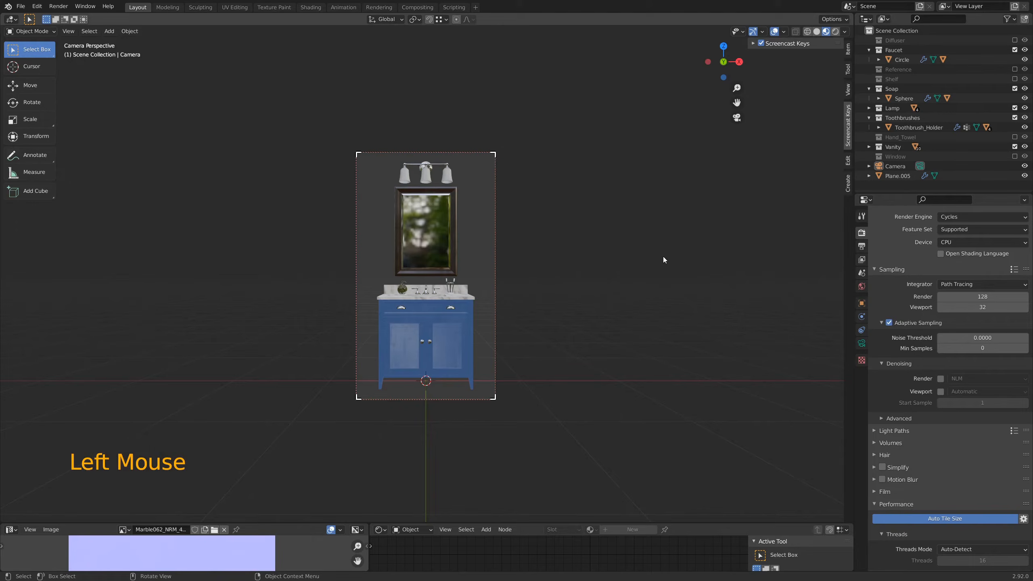
{"action": "key", "text": "F12"}
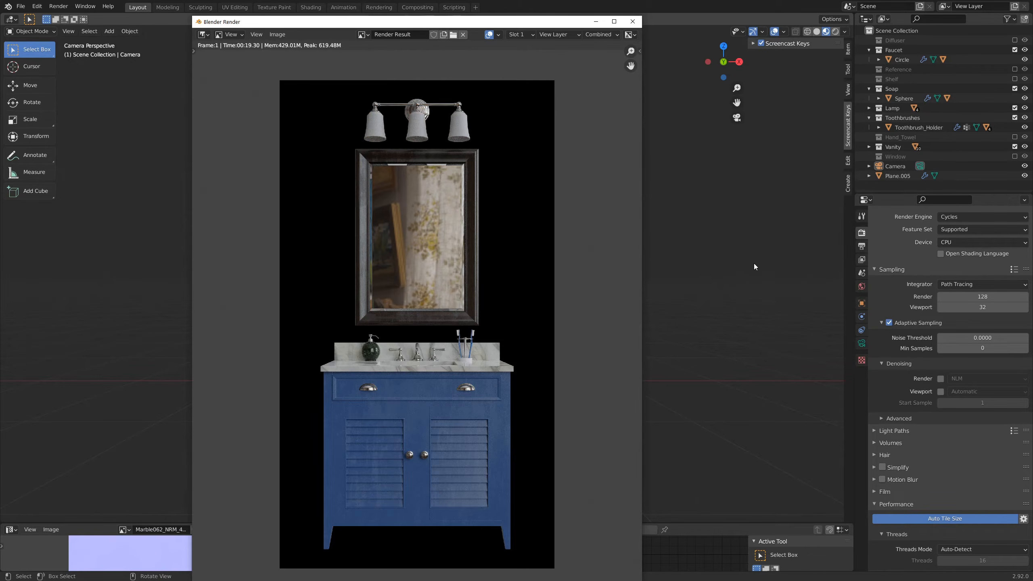
Step: Set the Cycles render device to GPU Compute, render the image, and inspect the mirror and countertop up close
{"action": "left_click", "coordinate": [998, 243]}
{"action": "left_click", "coordinate": [980, 255]}
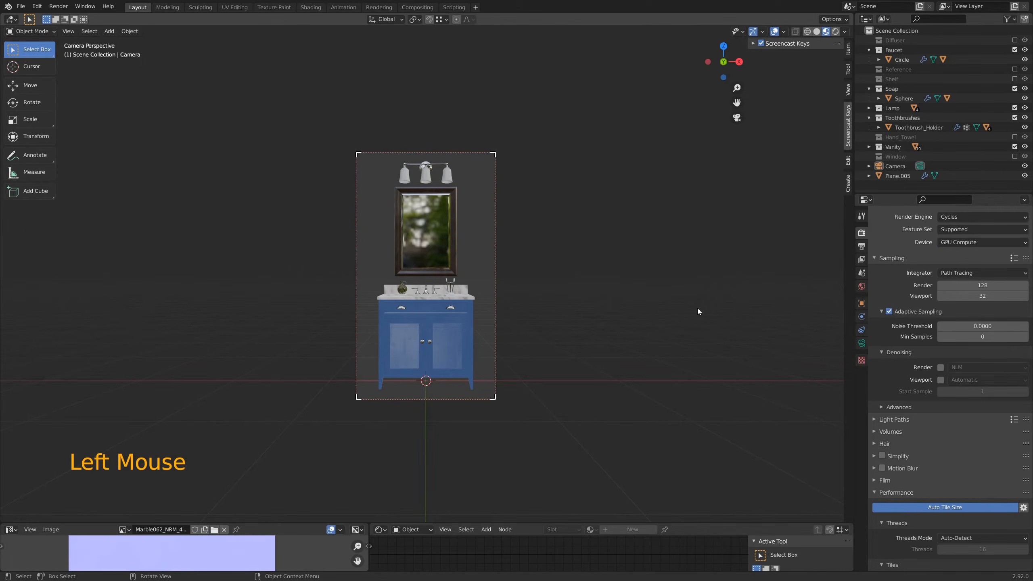
{"action": "key", "text": "F12"}
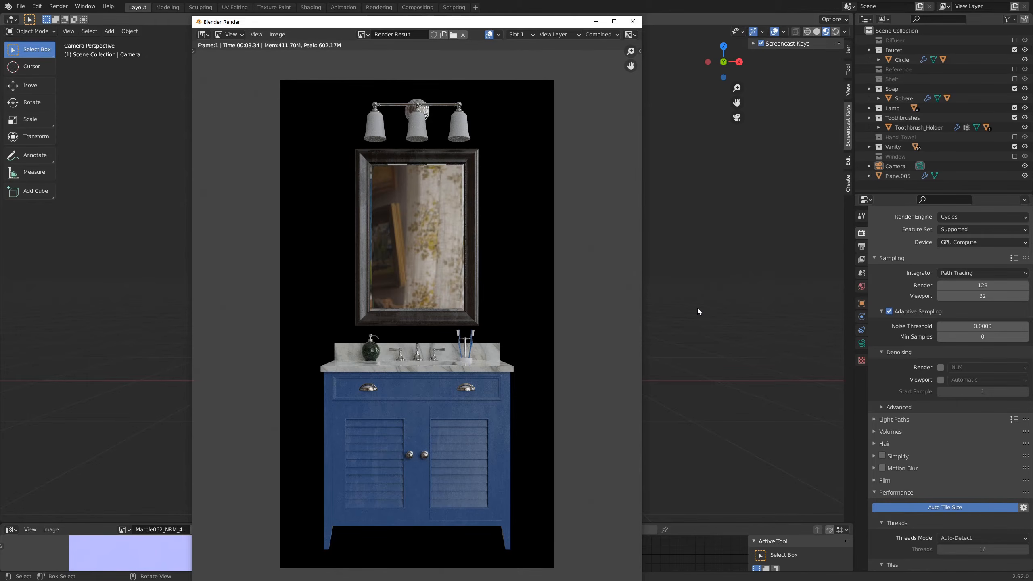
{"action": "scroll", "coordinate": [454, 425], "scroll_direction": "up", "scroll_amount": 4}
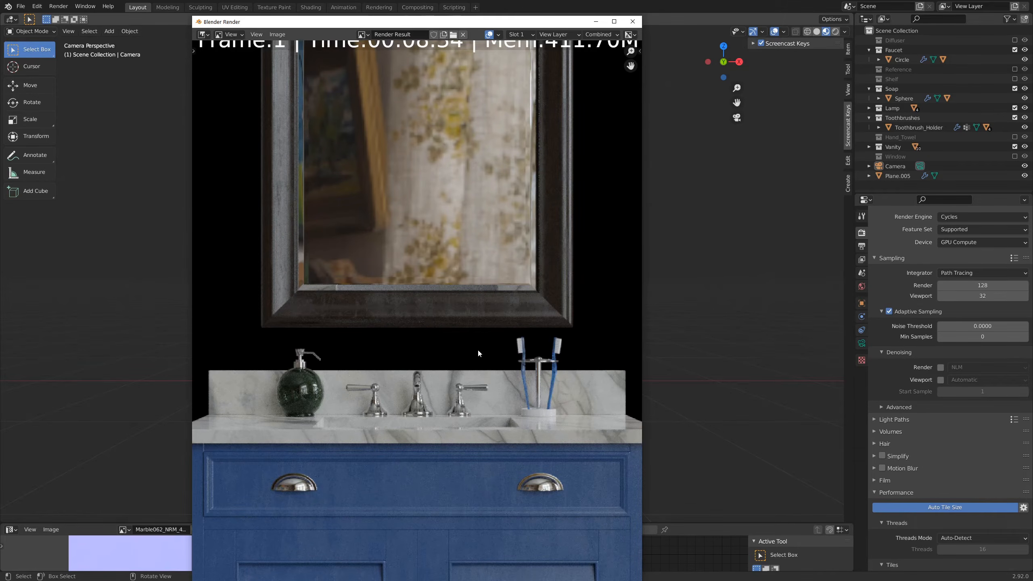
{"action": "scroll", "coordinate": [478, 348], "scroll_direction": "down", "scroll_amount": 5}
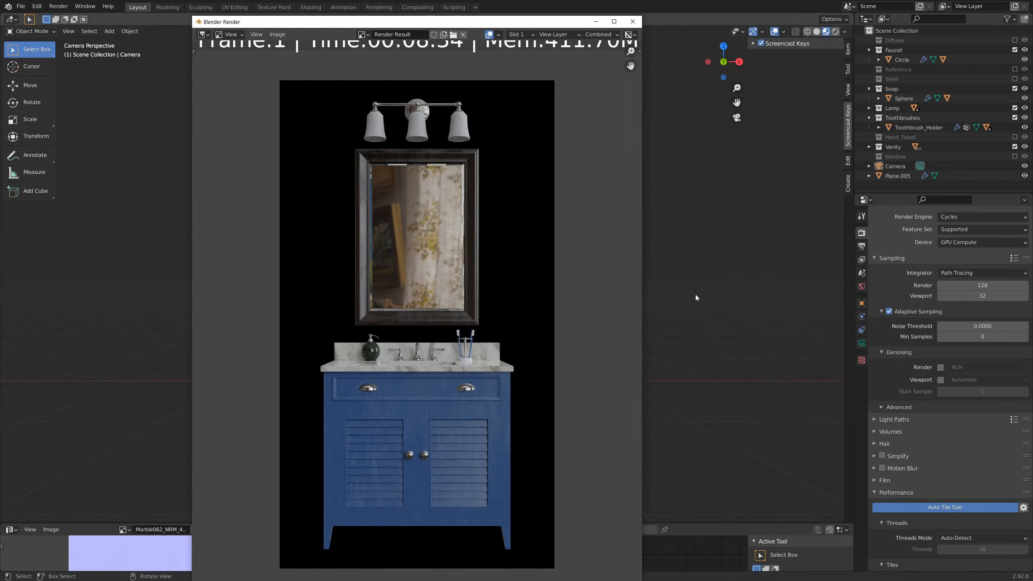
Step: Set the render samples to 512 and render the image
{"action": "left_click", "coordinate": [970, 285]}
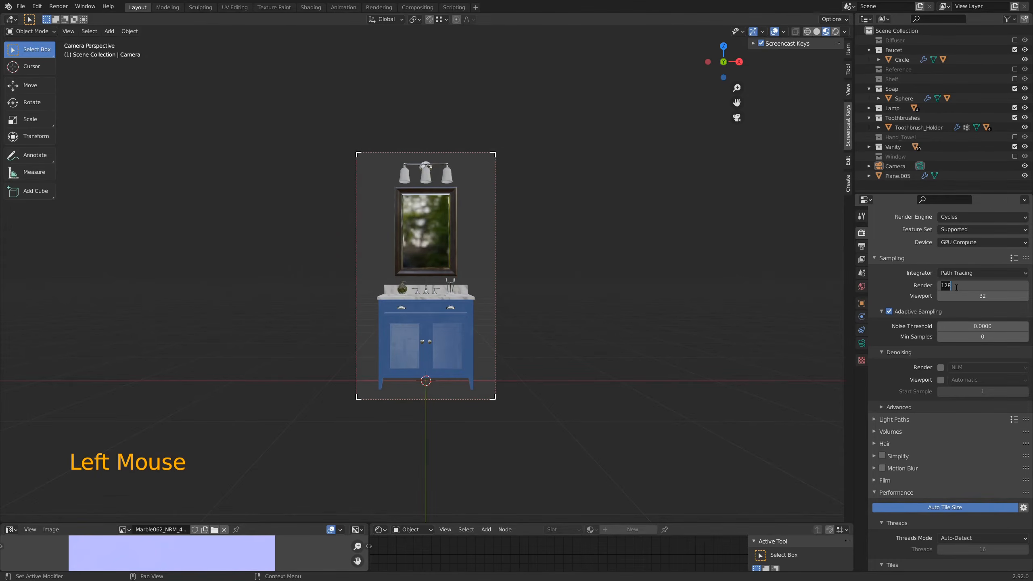
{"action": "type", "text": "512"}
{"action": "key", "text": "Return"}
{"action": "key", "text": "F12"}
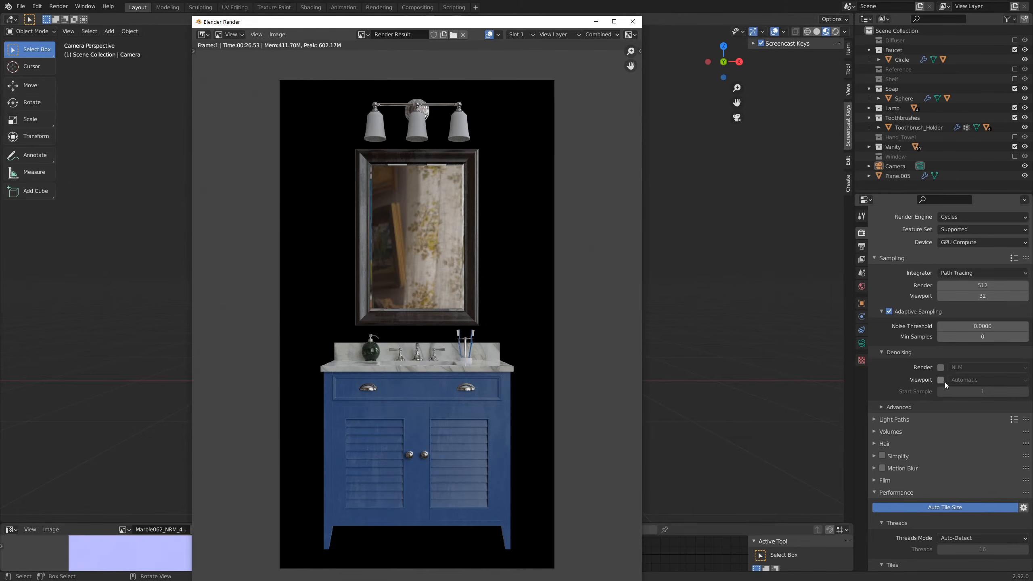
Step: Collapse the performance settings, and expand Light Paths to examine the bounce, clamping and caustics options
{"action": "scroll", "coordinate": [932, 378], "scroll_direction": "down", "scroll_amount": 5}
{"action": "left_click", "coordinate": [875, 395]}
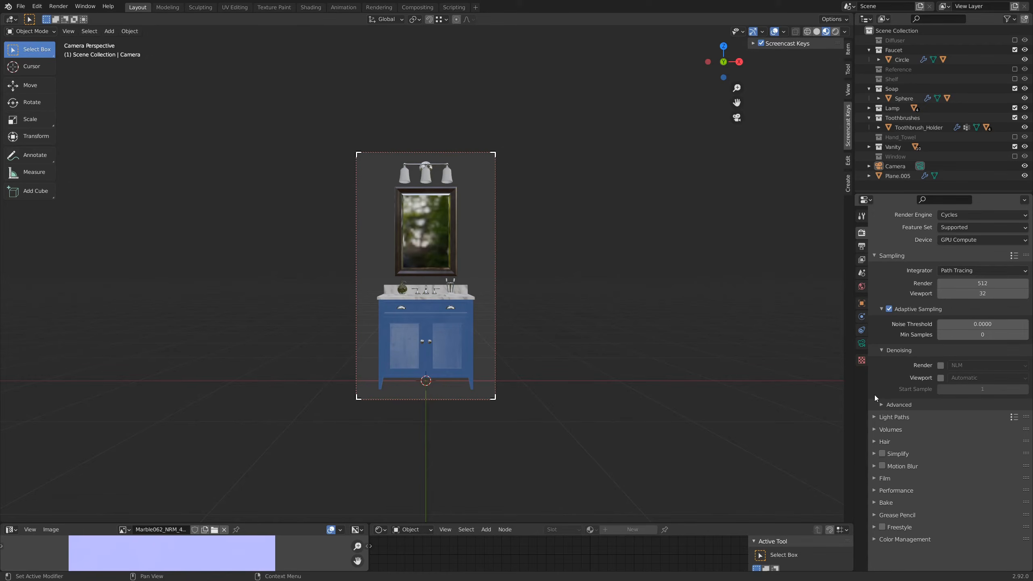
{"action": "left_click", "coordinate": [872, 419]}
{"action": "scroll", "coordinate": [881, 432], "scroll_direction": "down", "scroll_amount": 3}
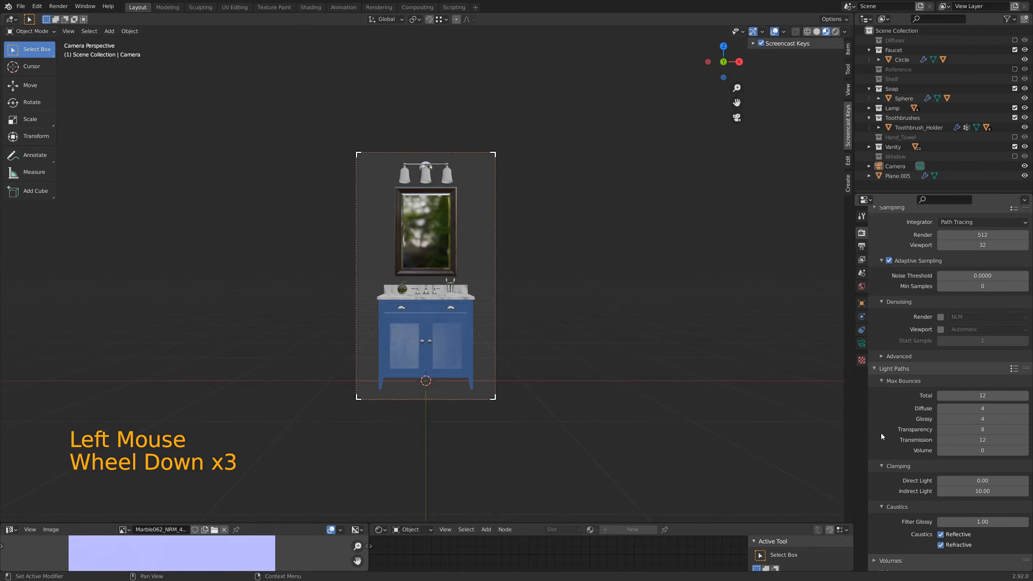
{"action": "scroll", "coordinate": [881, 435], "scroll_direction": "down", "scroll_amount": 5}
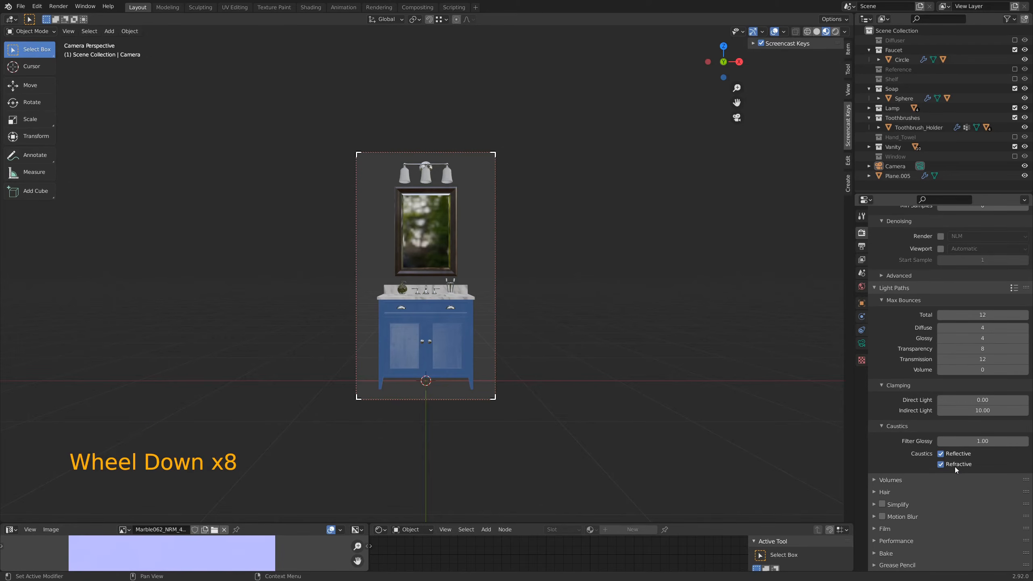
Step: Disable reflective and refractive caustics, then render the image and inspect the mirror and countertop up close
{"action": "left_click", "coordinate": [942, 454]}
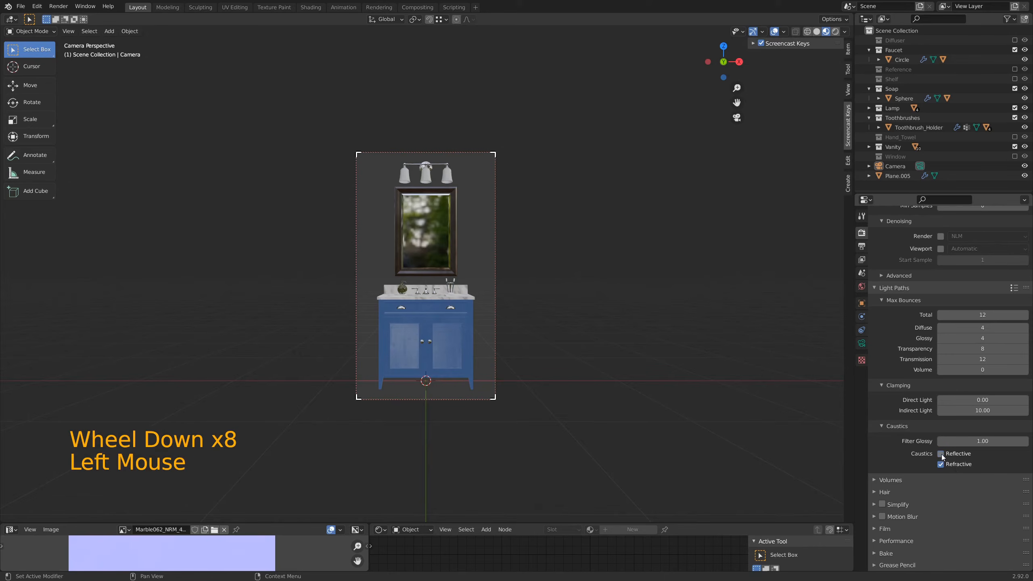
{"action": "left_click", "coordinate": [942, 464]}
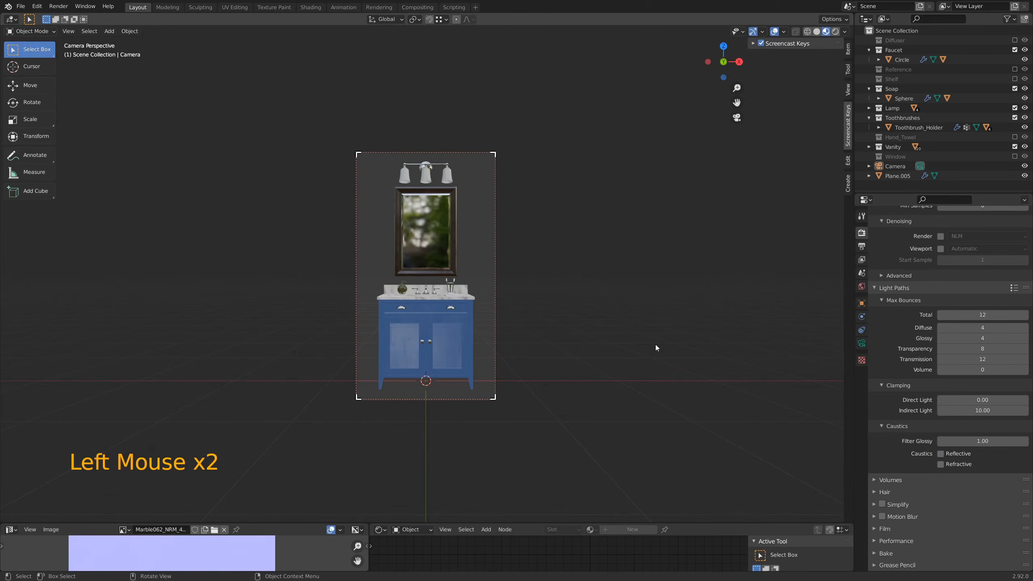
{"action": "key", "text": "F12"}
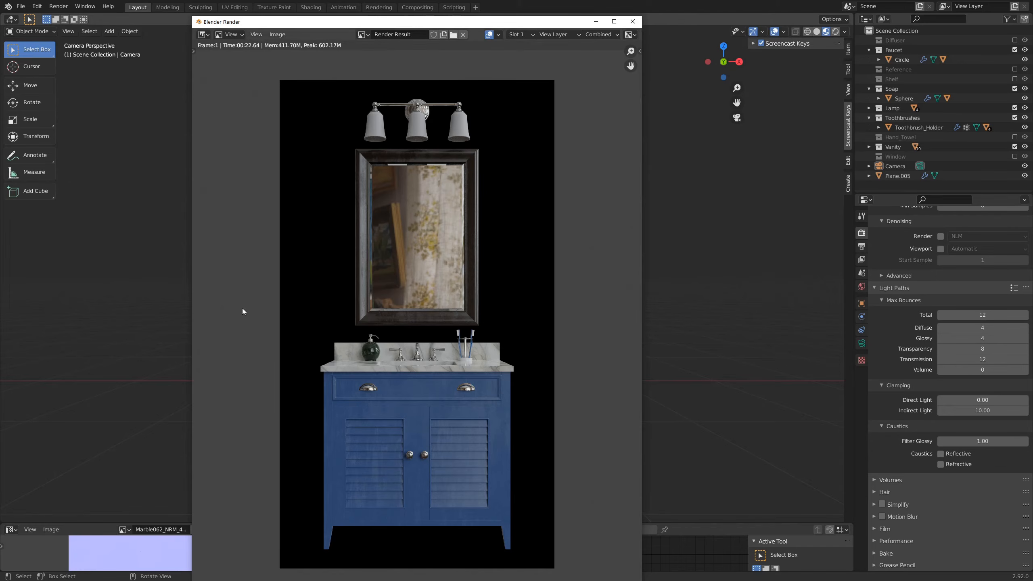
{"action": "scroll", "coordinate": [344, 375], "scroll_direction": "up", "scroll_amount": 4}
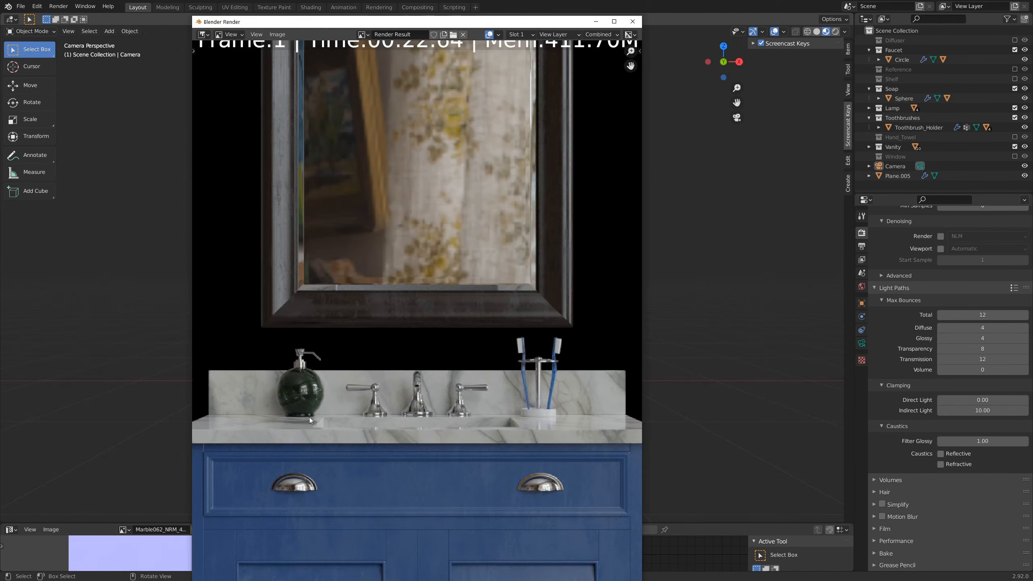
{"action": "left_click", "coordinate": [632, 21]}
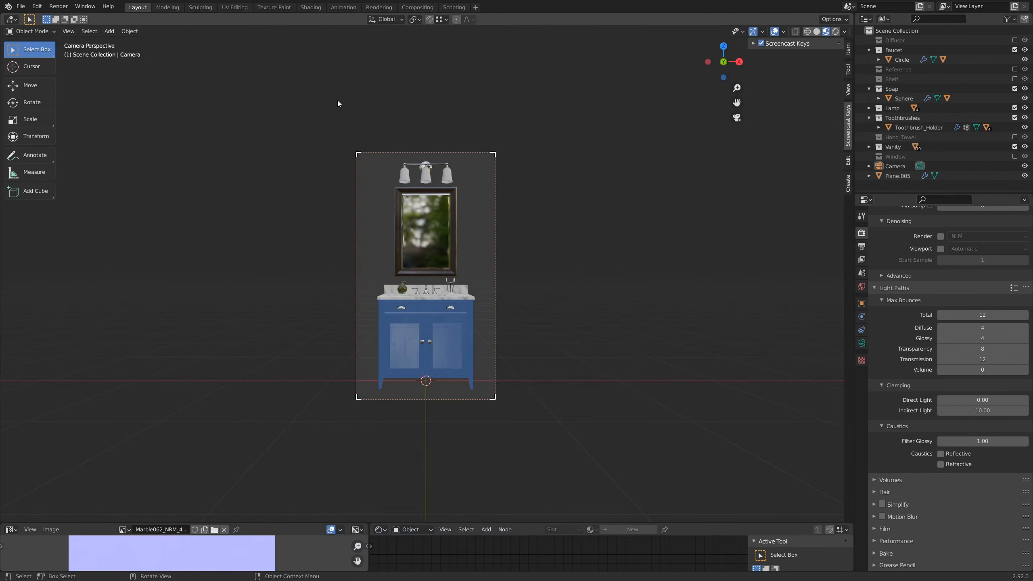
Step: Limit the render region to the lamp above the mirror, render it, and inspect the lamp up close
{"action": "key", "text": "ctrl+b"}
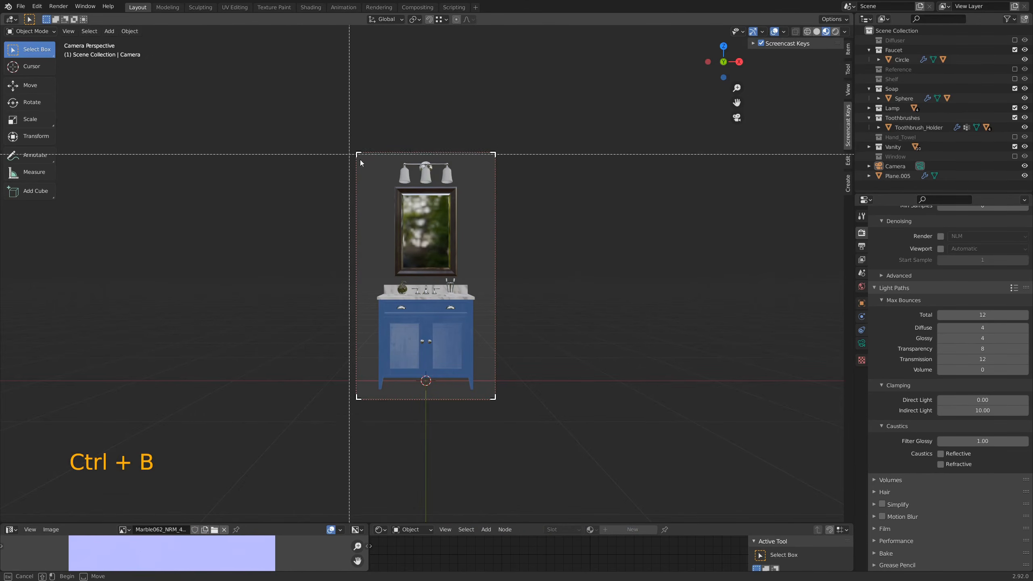
{"action": "left_click_drag", "start_coordinate": [386, 155], "coordinate": [457, 187]}
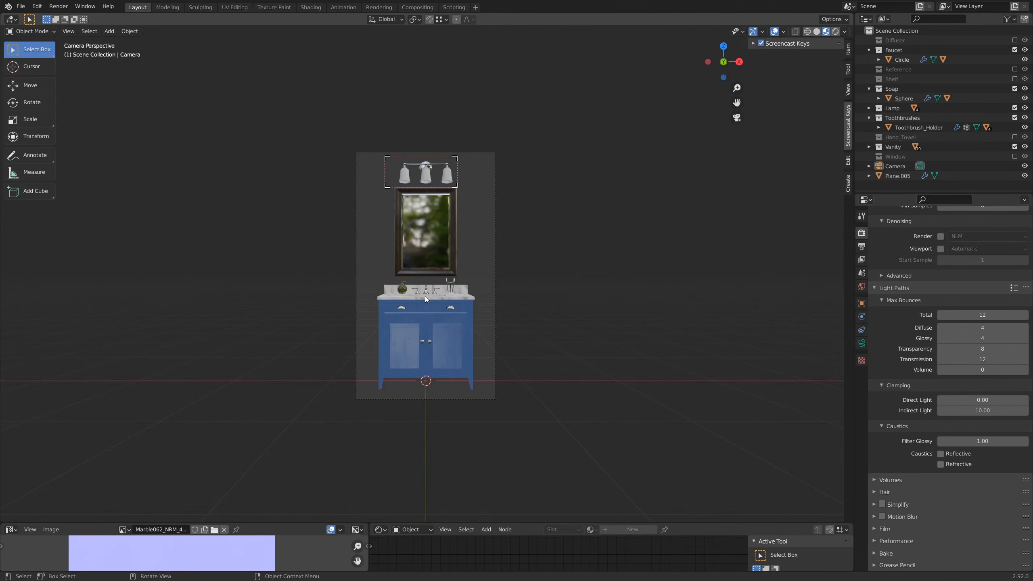
{"action": "key", "text": "F12"}
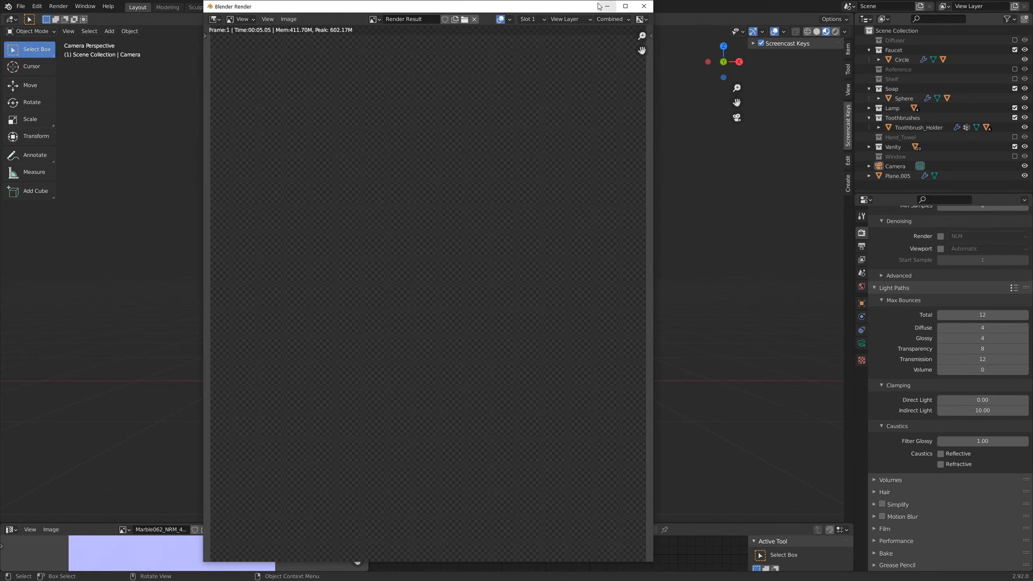
{"action": "key", "text": "Home"}
{"action": "scroll", "coordinate": [552, 188], "scroll_direction": "up", "scroll_amount": 1}
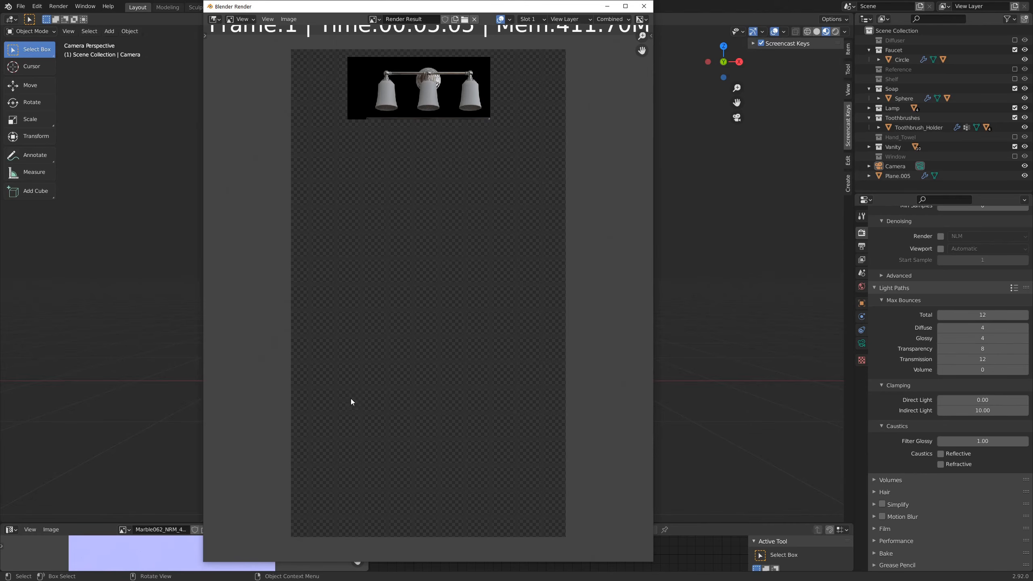
{"action": "scroll", "coordinate": [465, 157], "scroll_direction": "down", "scroll_amount": 3}
{"action": "scroll", "coordinate": [463, 159], "scroll_direction": "up", "scroll_amount": 4}
{"action": "middle_click_drag", "start_coordinate": [454, 144], "coordinate": [443, 278]}
{"action": "scroll", "coordinate": [443, 278], "scroll_direction": "up", "scroll_amount": 1}
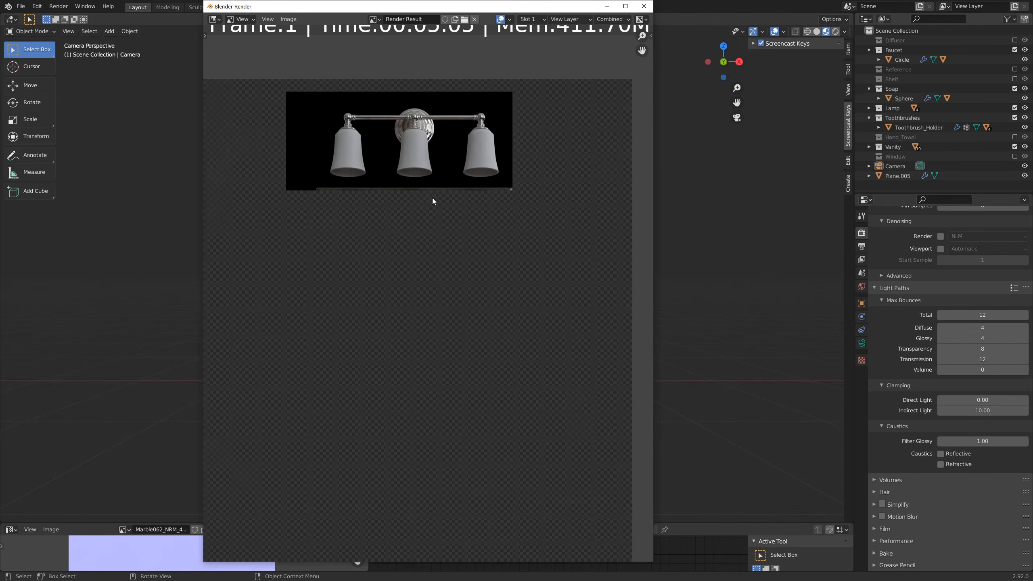
{"action": "middle_click_drag", "start_coordinate": [438, 186], "coordinate": [447, 272]}
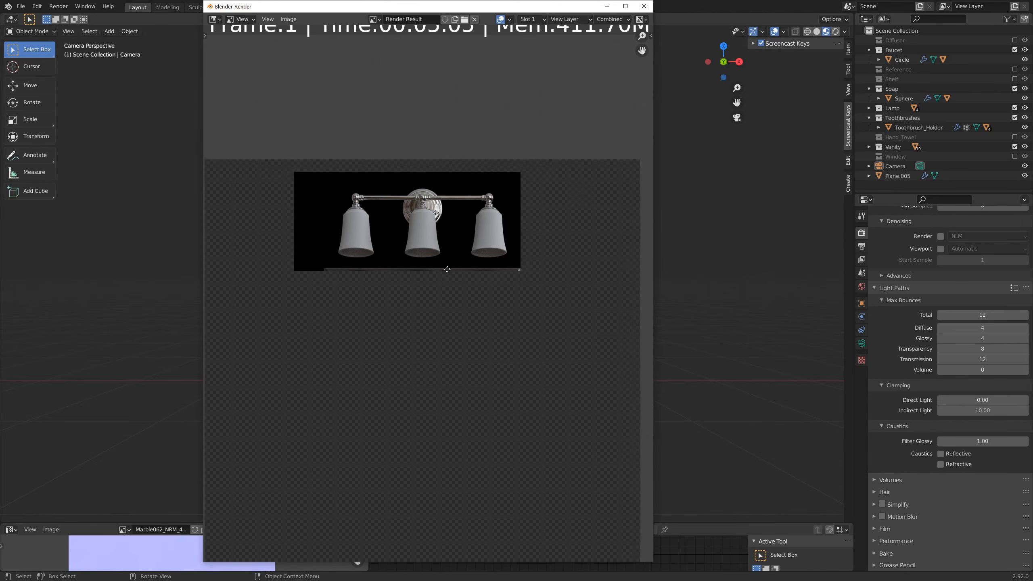
{"action": "left_click", "coordinate": [642, 6]}
Step: Set the output resolution percentage to 70% and render the lamp region again
{"action": "scroll", "coordinate": [937, 277], "scroll_direction": "up", "scroll_amount": 12}
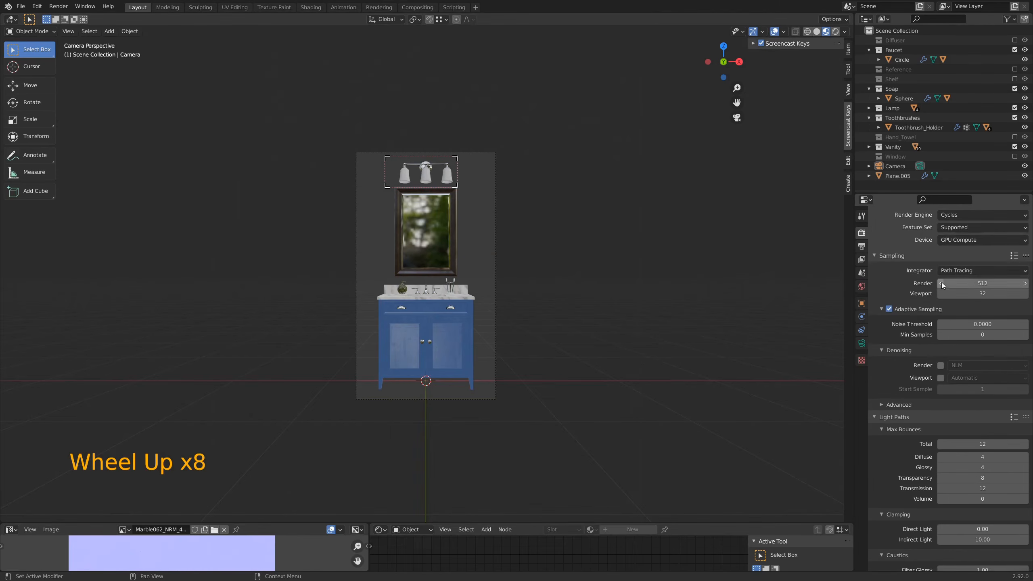
{"action": "scroll", "coordinate": [942, 281], "scroll_direction": "up", "scroll_amount": 4}
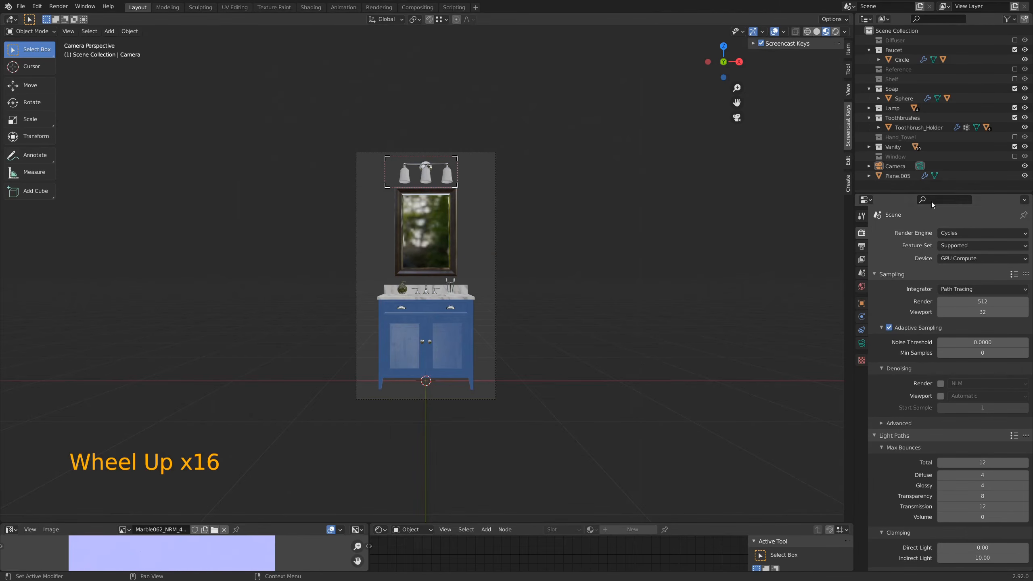
{"action": "left_click", "coordinate": [861, 246]}
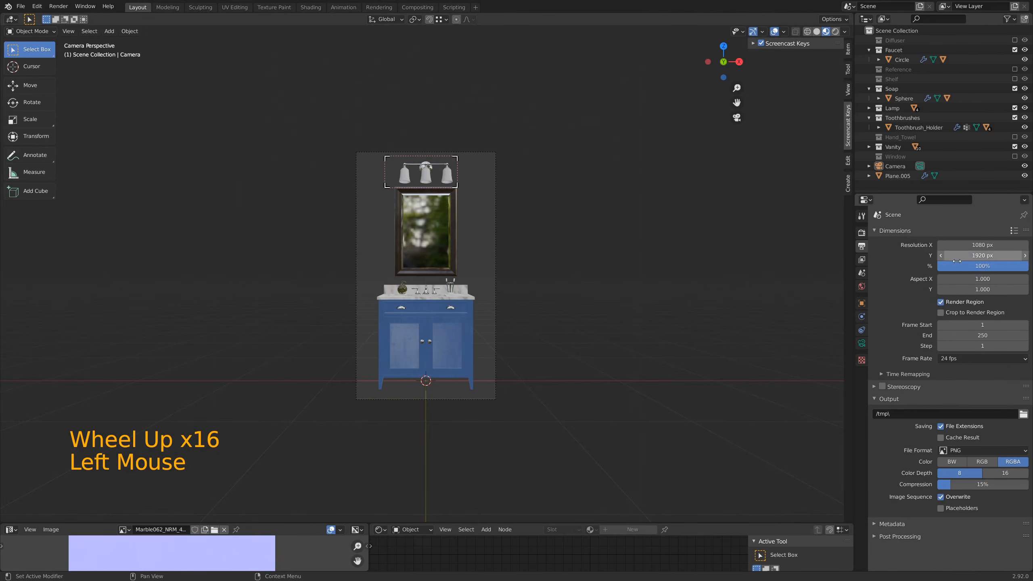
{"action": "double_click", "coordinate": [988, 267]}
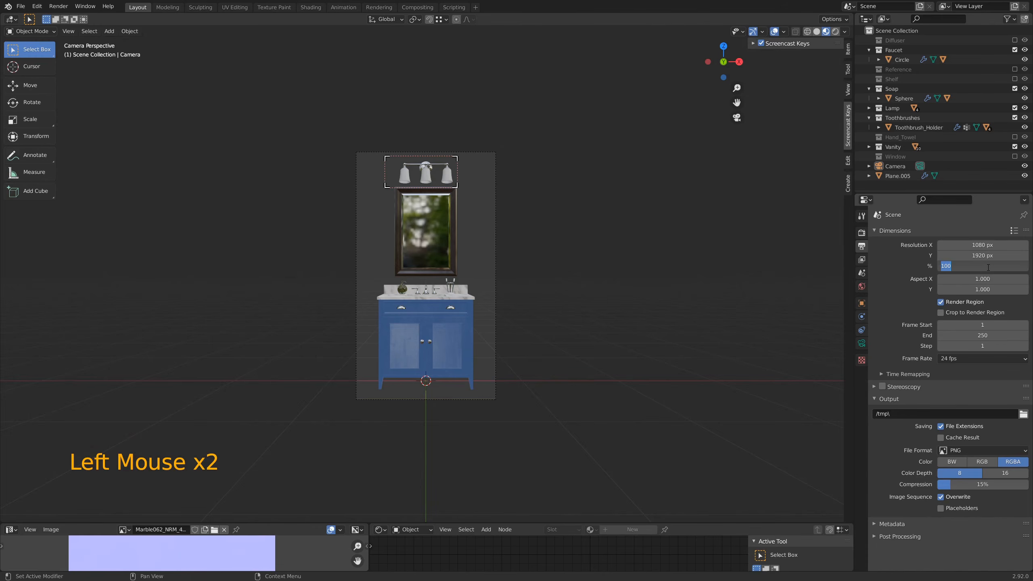
{"action": "type", "text": "70"}
{"action": "key", "text": "Return"}
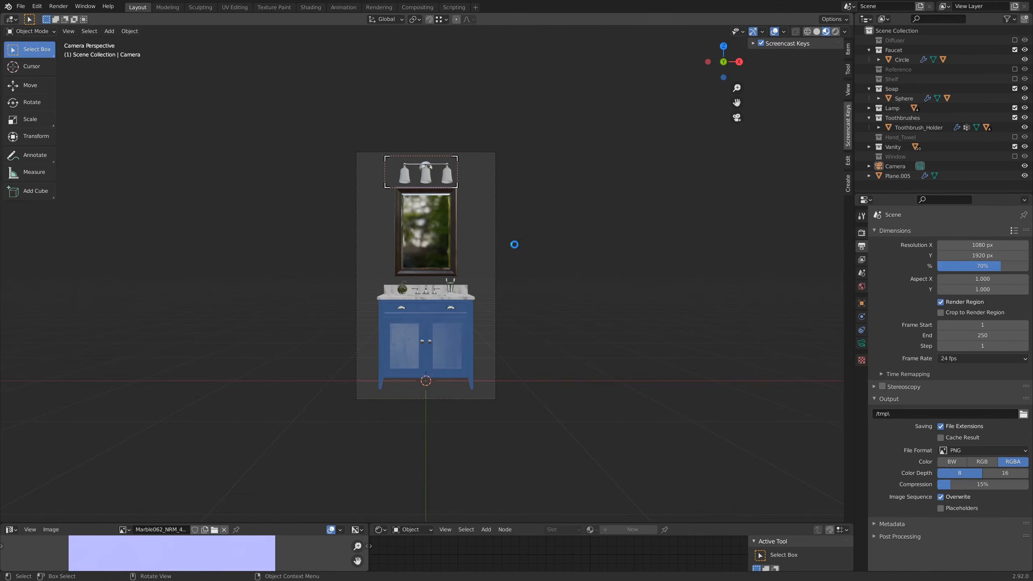
{"action": "key", "text": "F12"}
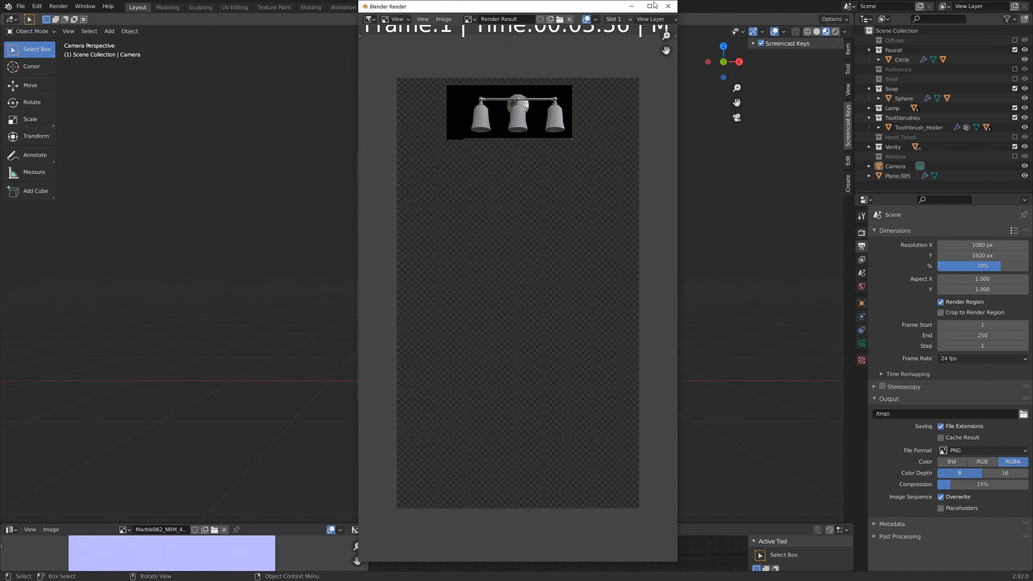
{"action": "left_click", "coordinate": [668, 6]}
Step: Clear the lamp render region, redraw it around the entire camera frame, and save the file
{"action": "key", "text": "ctrl+alt+b"}
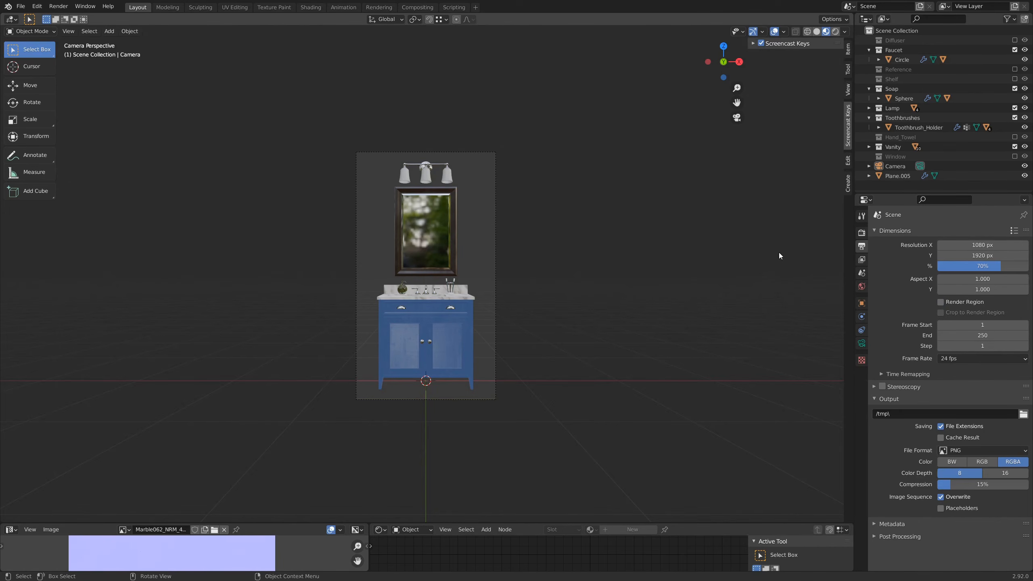
{"action": "key", "text": "ctrl+b"}
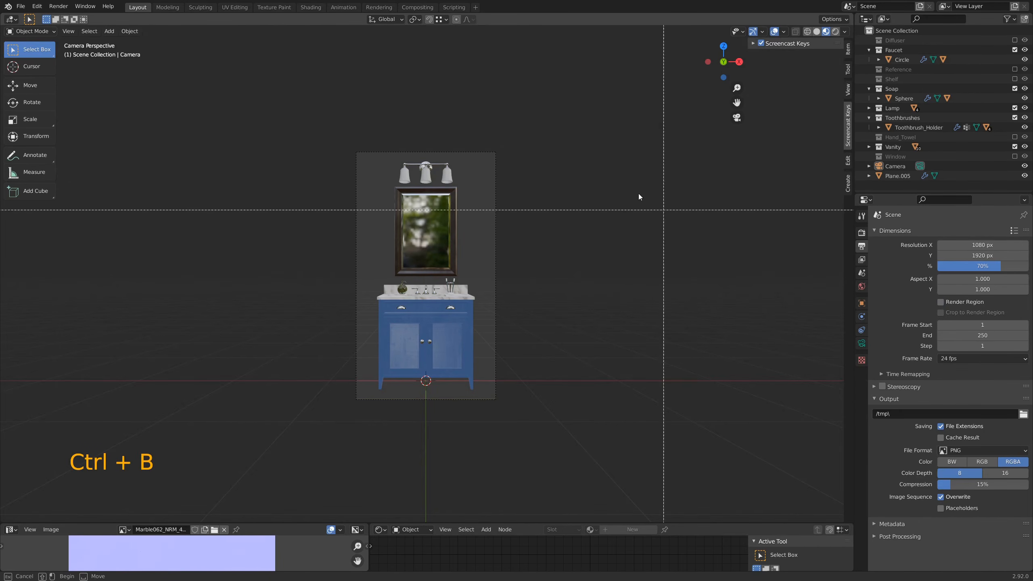
{"action": "left_click_drag", "start_coordinate": [326, 123], "coordinate": [520, 428]}
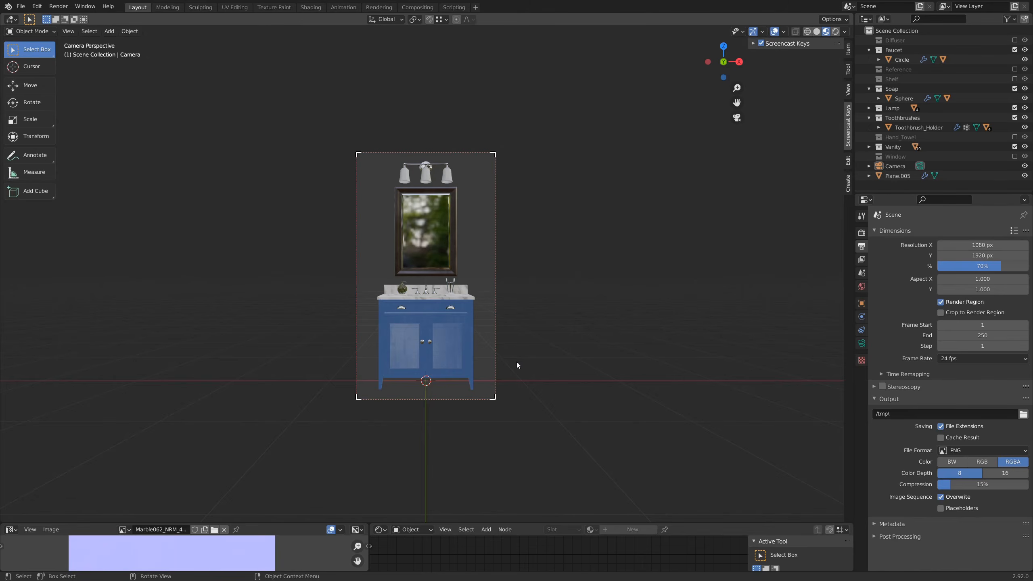
{"action": "key", "text": "Home"}
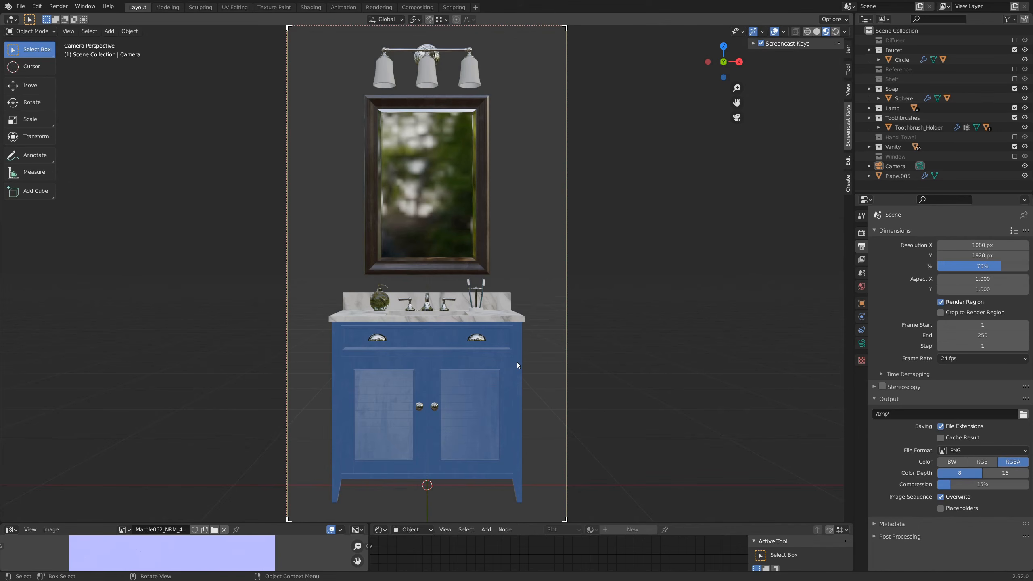
{"action": "key", "text": "ctrl+s"}
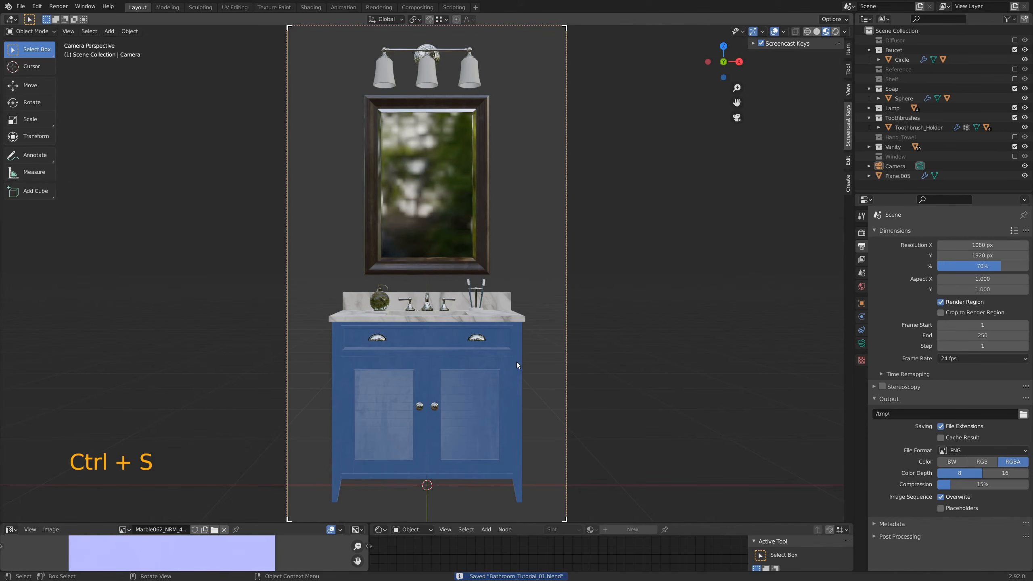